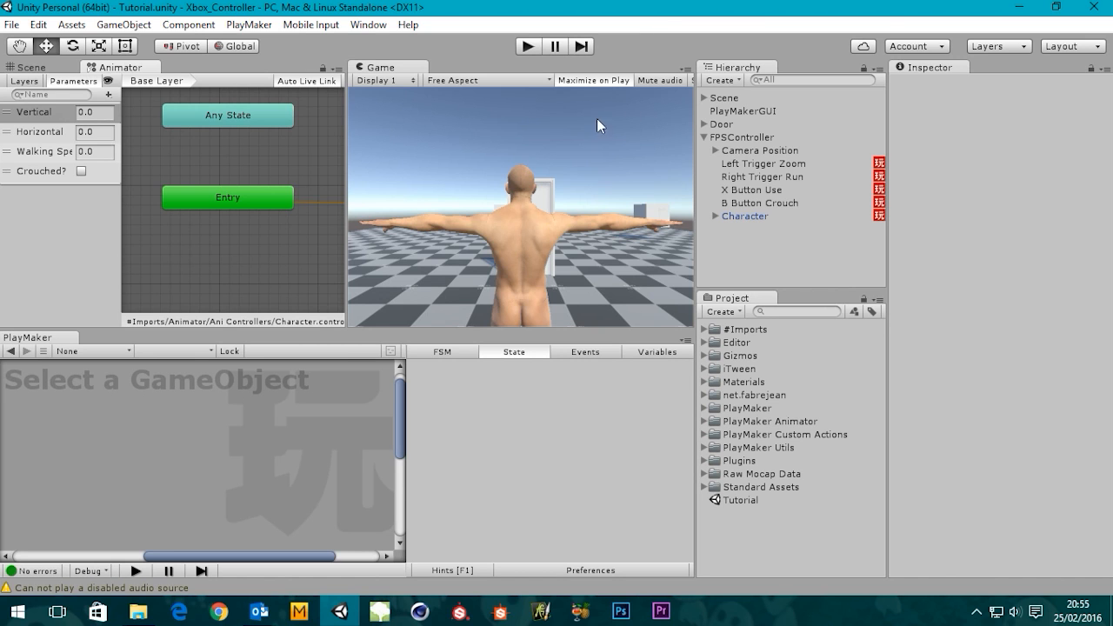
- Widen the Animator pane and play-test the character's movement and crouching in the scene, ending the test afterwards
{"action": "left_click_drag", "start_coordinate": [347, 242], "coordinate": [378, 262]}
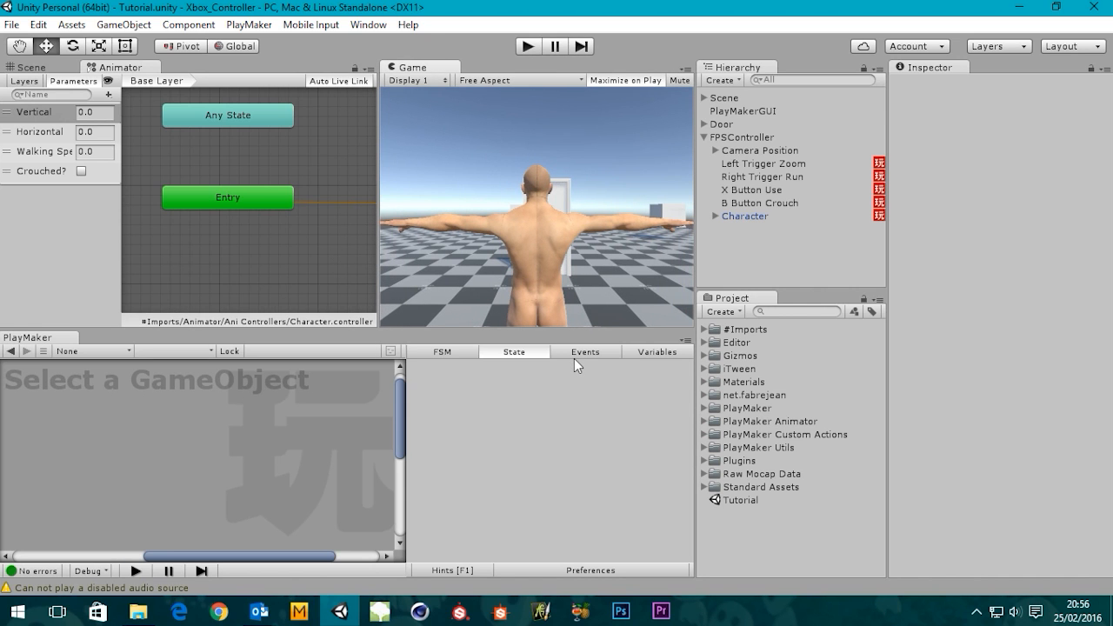
{"action": "left_click", "coordinate": [528, 46]}
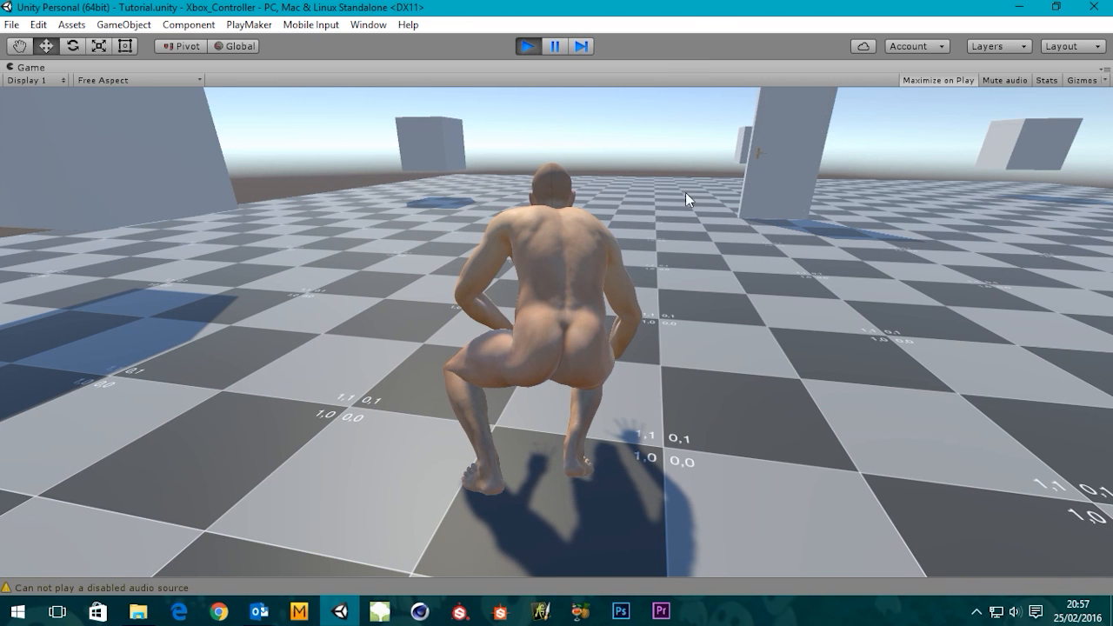
{"action": "left_click", "coordinate": [526, 47]}
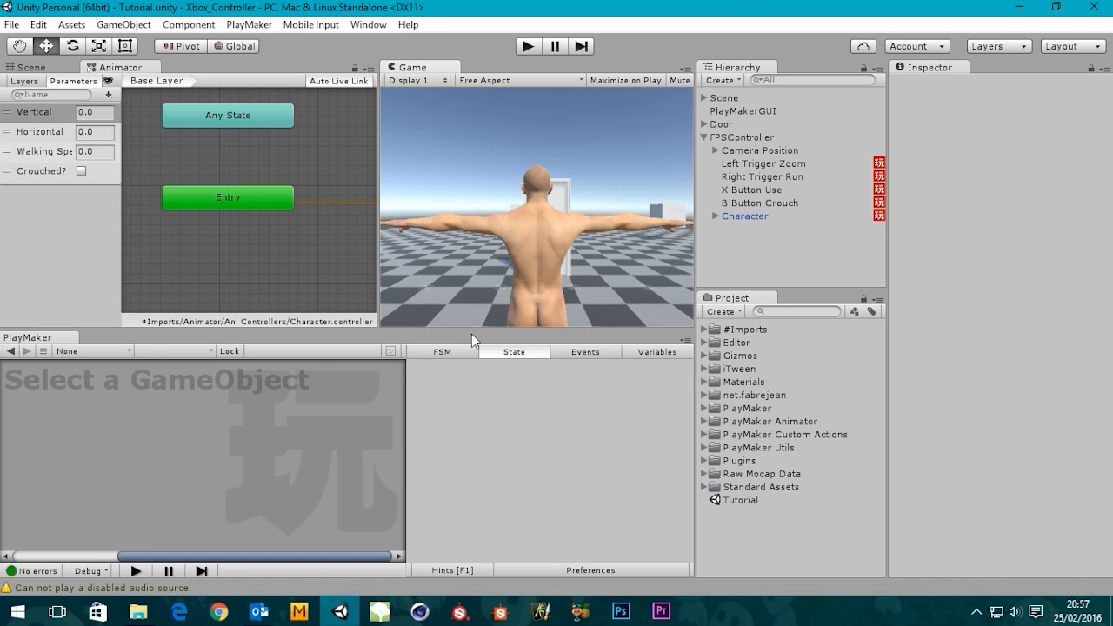
- Examine the Crouch, Listener 2 and Un-Crouch states of the B Button Crouch state machine
{"action": "left_click", "coordinate": [749, 202]}
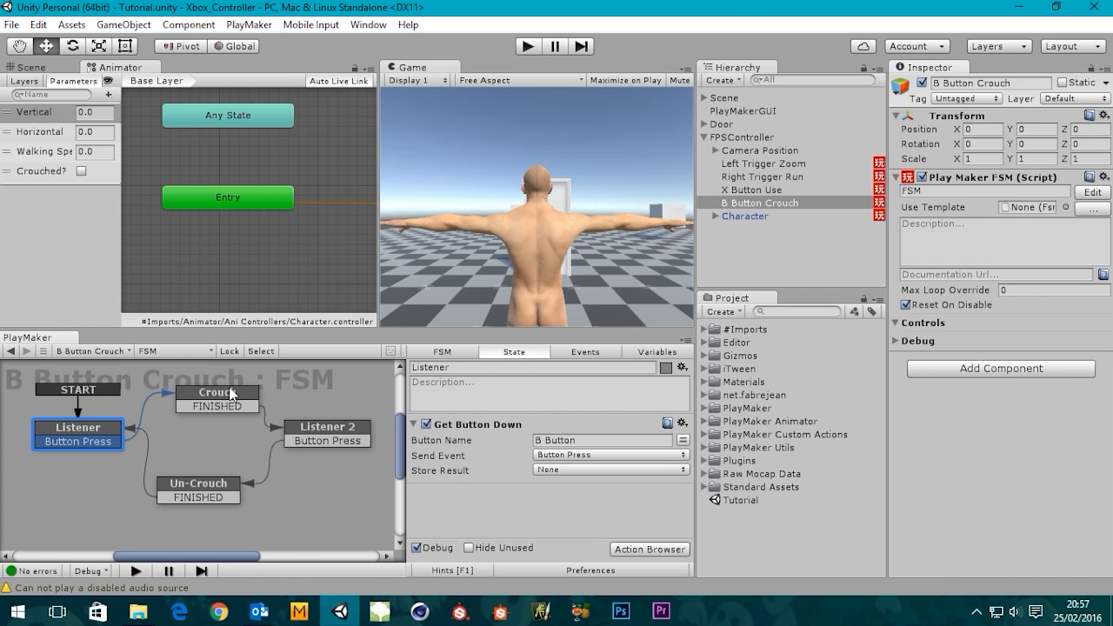
{"action": "left_click", "coordinate": [233, 397]}
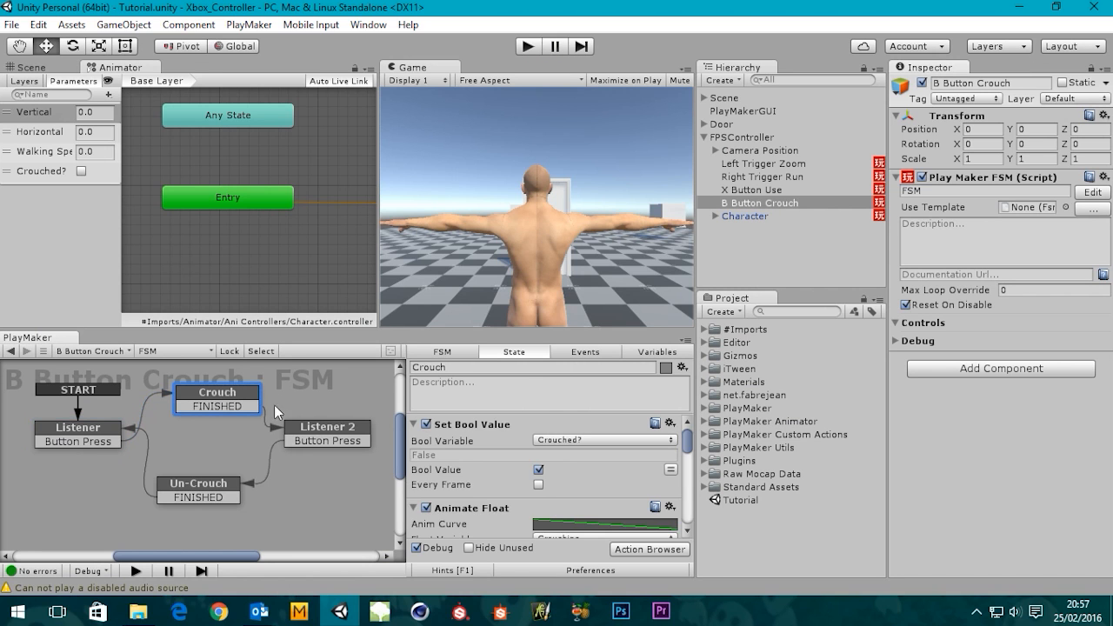
{"action": "left_click", "coordinate": [345, 430]}
{"action": "left_click", "coordinate": [187, 488]}
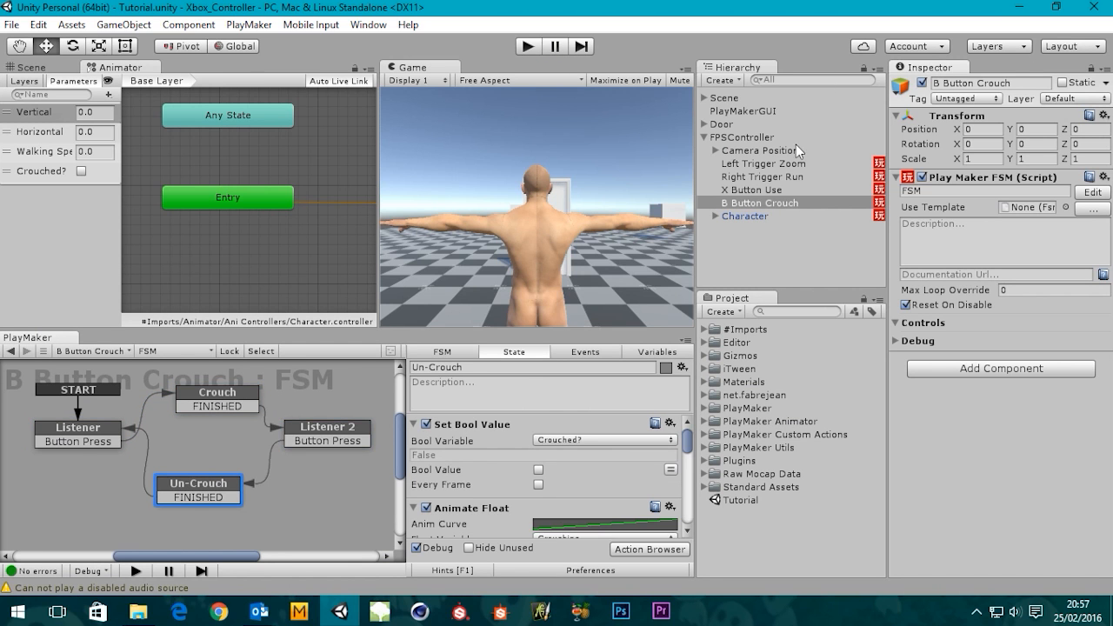
- Examine the Right Trigger Run FSM's Listener state with its Get Axis action, and the variables the FSM uses
{"action": "left_click", "coordinate": [762, 176]}
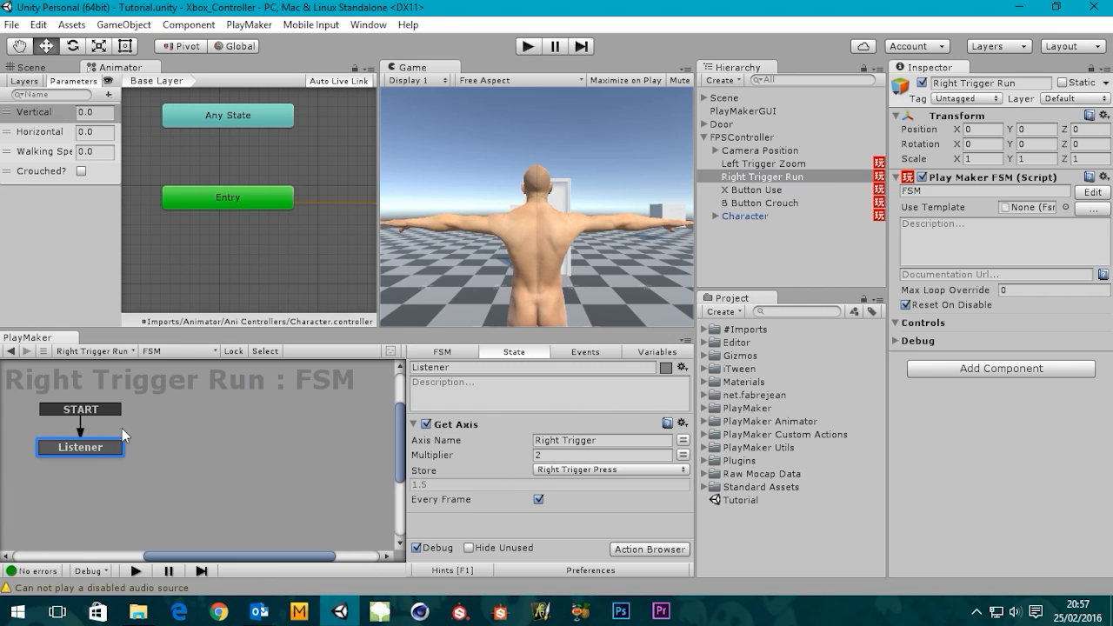
{"action": "middle_click_drag", "start_coordinate": [122, 428], "coordinate": [225, 433]}
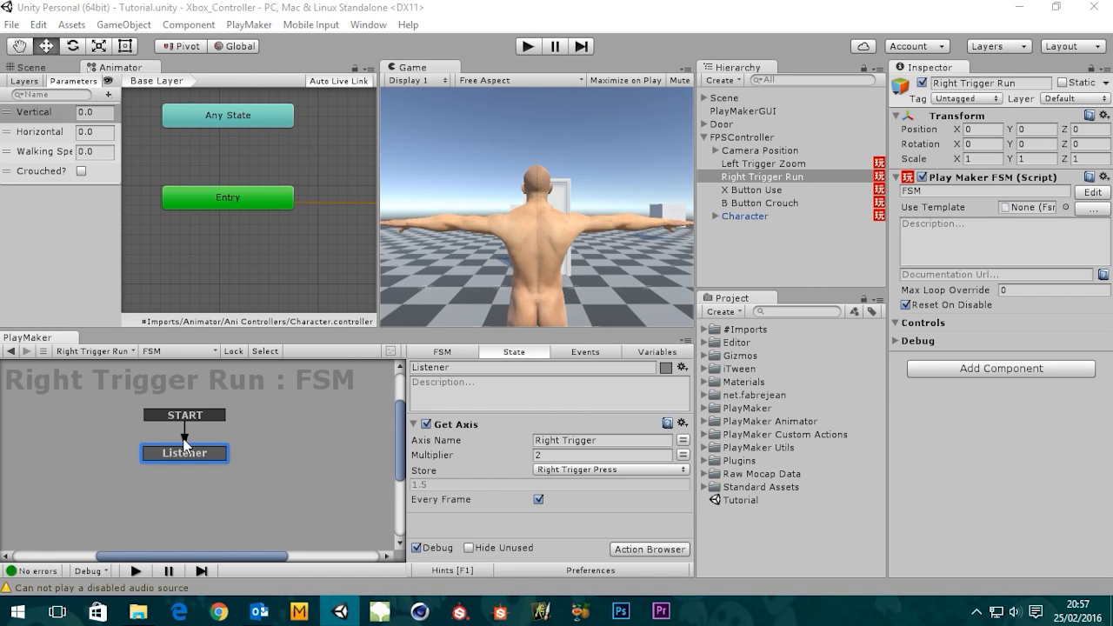
{"action": "mouse_move", "coordinate": [303, 467]}
{"action": "middle_mouse_down"}
{"action": "mouse_move", "coordinate": [295, 480]}
{"action": "mouse_move", "coordinate": [307, 478]}
{"action": "middle_mouse_up"}
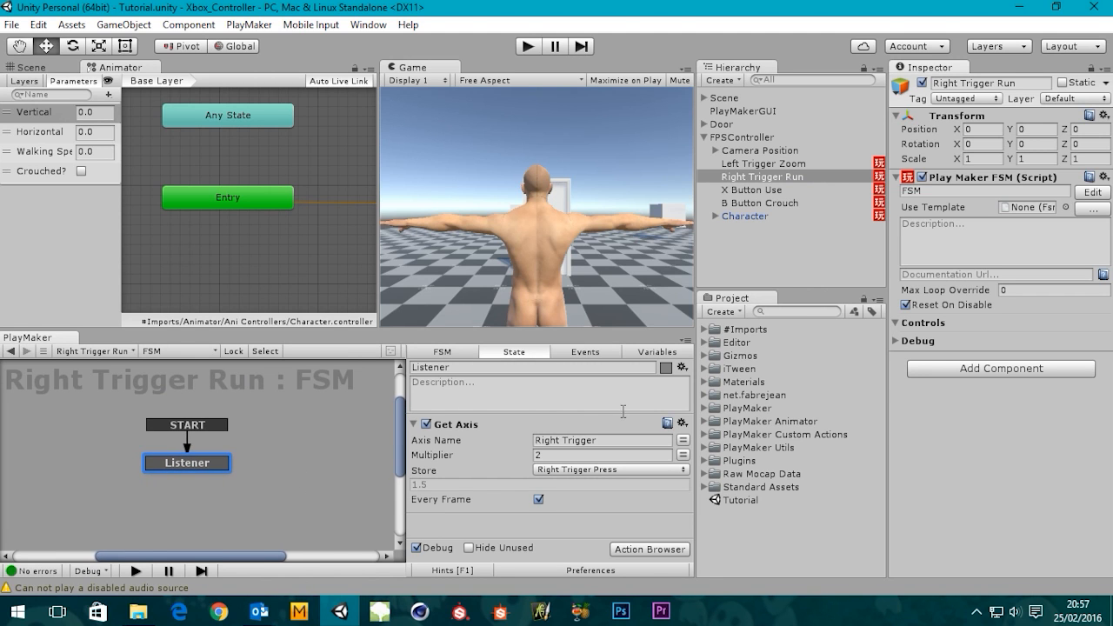
{"action": "middle_click_drag", "start_coordinate": [280, 441], "coordinate": [275, 435]}
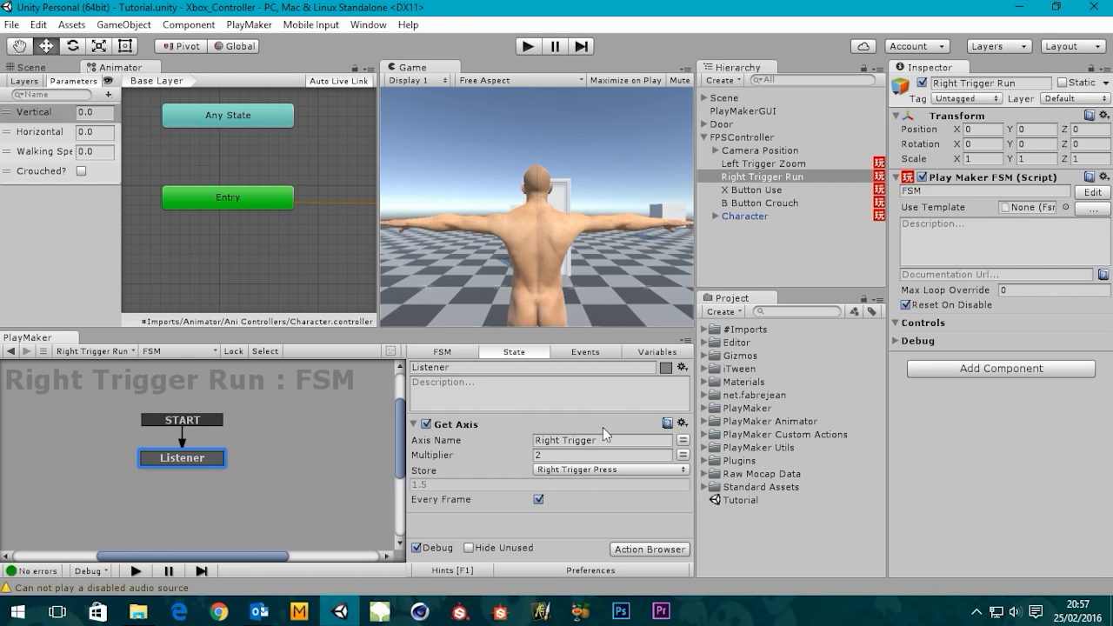
{"action": "left_click", "coordinate": [657, 351]}
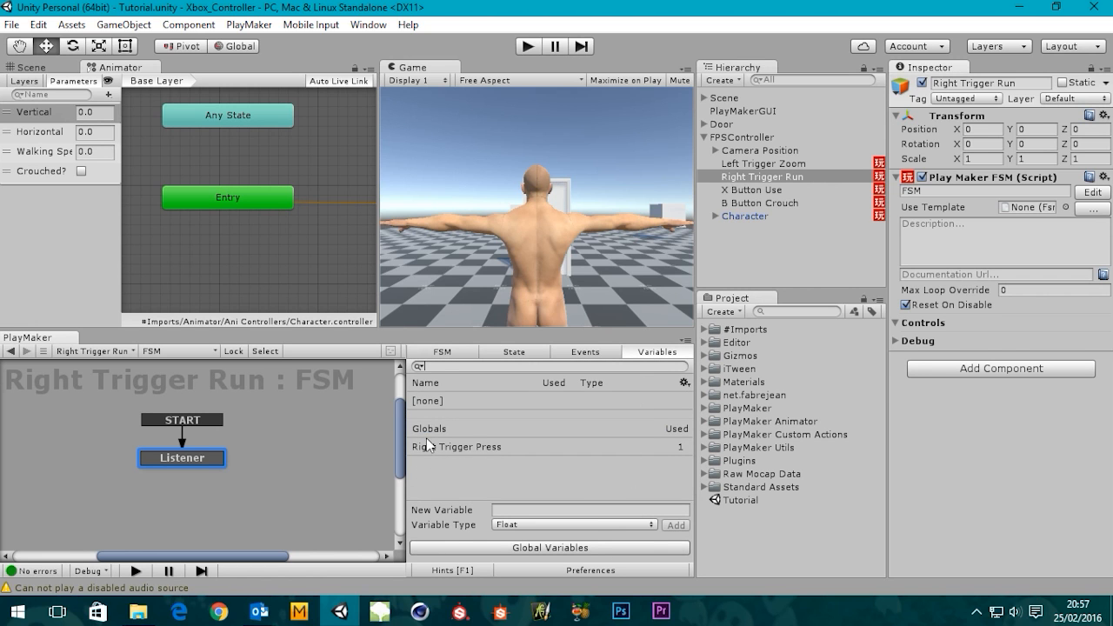
- Review the B Button Crouch FSM's variables and the actions in its Crouch and first Listener states
{"action": "left_click", "coordinate": [776, 203]}
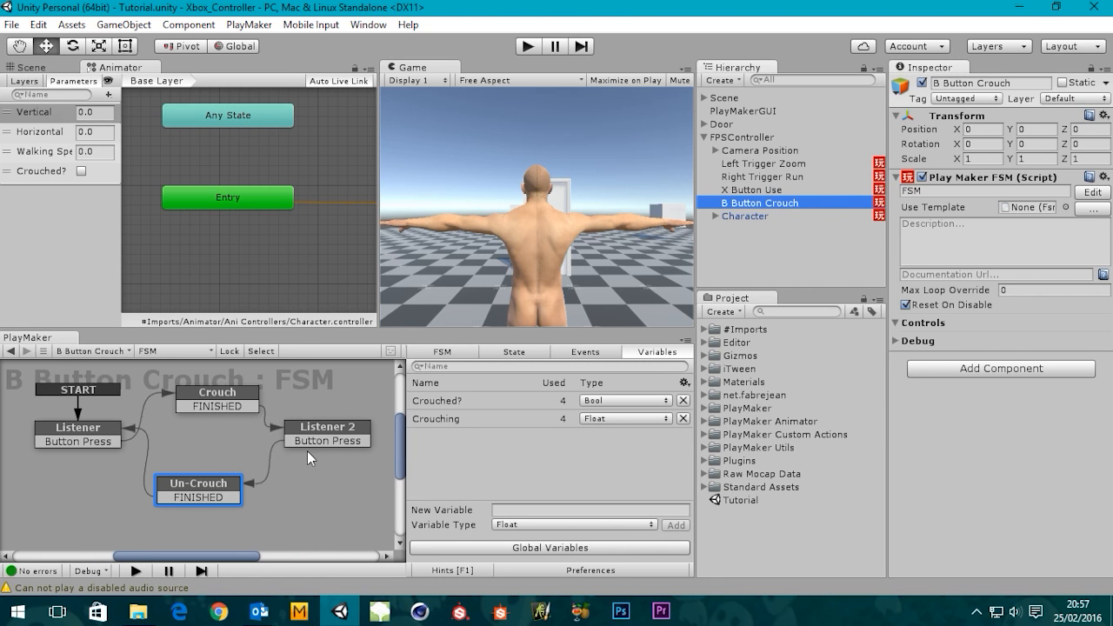
{"action": "left_click", "coordinate": [104, 439]}
{"action": "left_click", "coordinate": [241, 393]}
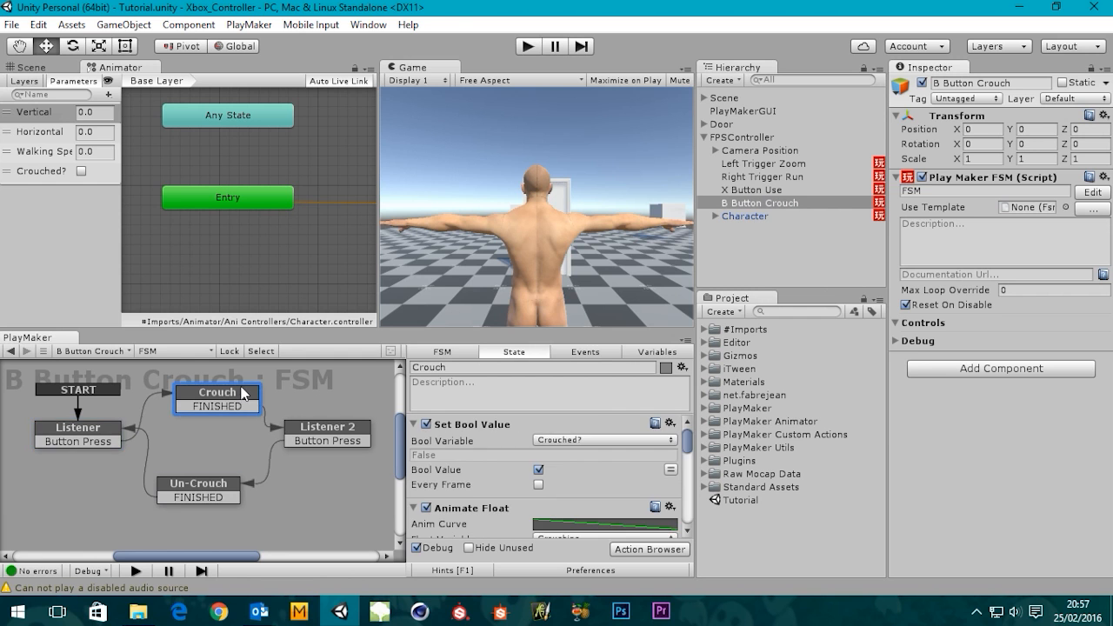
{"action": "mouse_move", "coordinate": [686, 447]}
{"action": "left_mouse_down"}
{"action": "mouse_move", "coordinate": [689, 523]}
{"action": "mouse_move", "coordinate": [686, 437]}
{"action": "left_mouse_up"}
{"action": "left_click", "coordinate": [73, 441]}
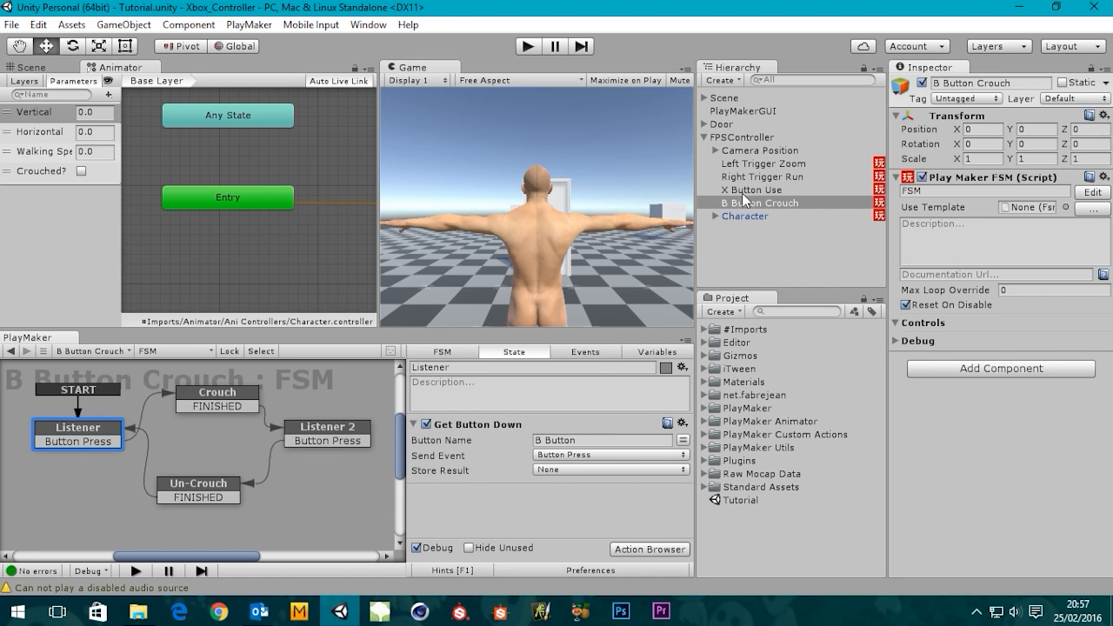
- Examine the Get Axis Vector and Float Add actions in the Listener state of the Character's Walking Speed FSM
{"action": "left_click", "coordinate": [744, 217]}
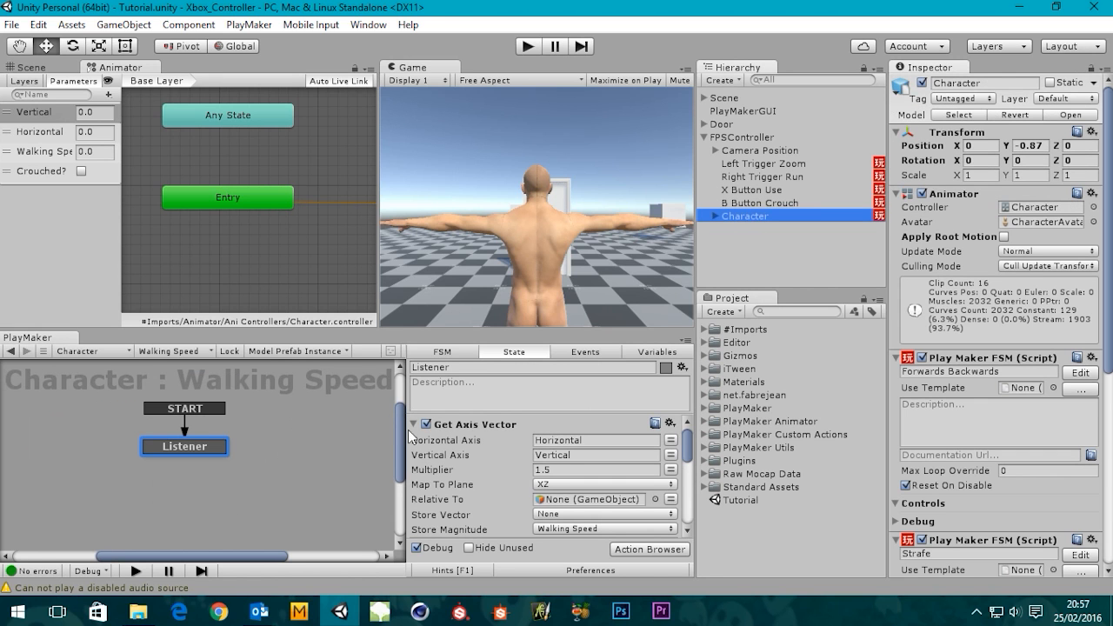
{"action": "middle_click_drag", "start_coordinate": [267, 420], "coordinate": [281, 431]}
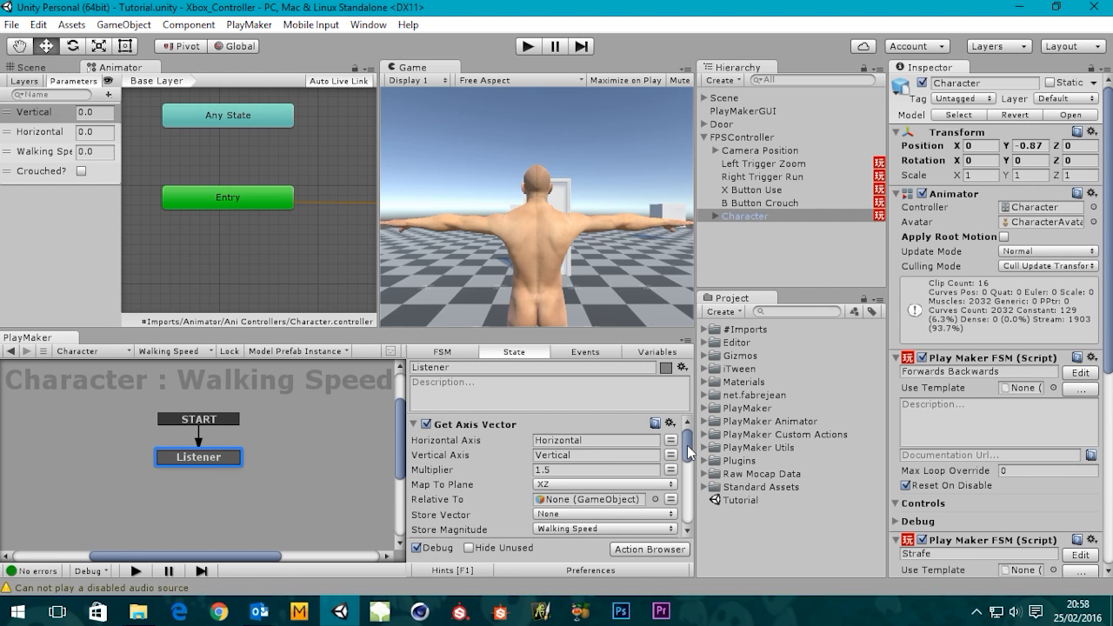
{"action": "left_click_drag", "start_coordinate": [687, 451], "coordinate": [688, 473]}
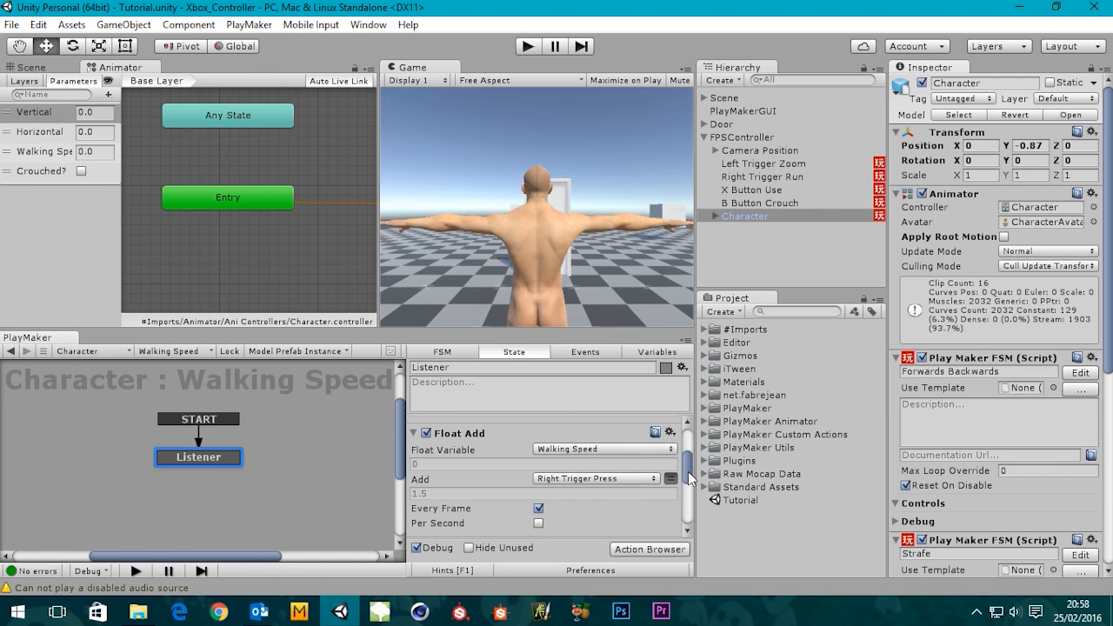
{"action": "left_click_drag", "start_coordinate": [688, 478], "coordinate": [685, 434]}
- Add a new state to the Right Trigger Run FSM and name it "Am i crouched?"
{"action": "left_click", "coordinate": [756, 179]}
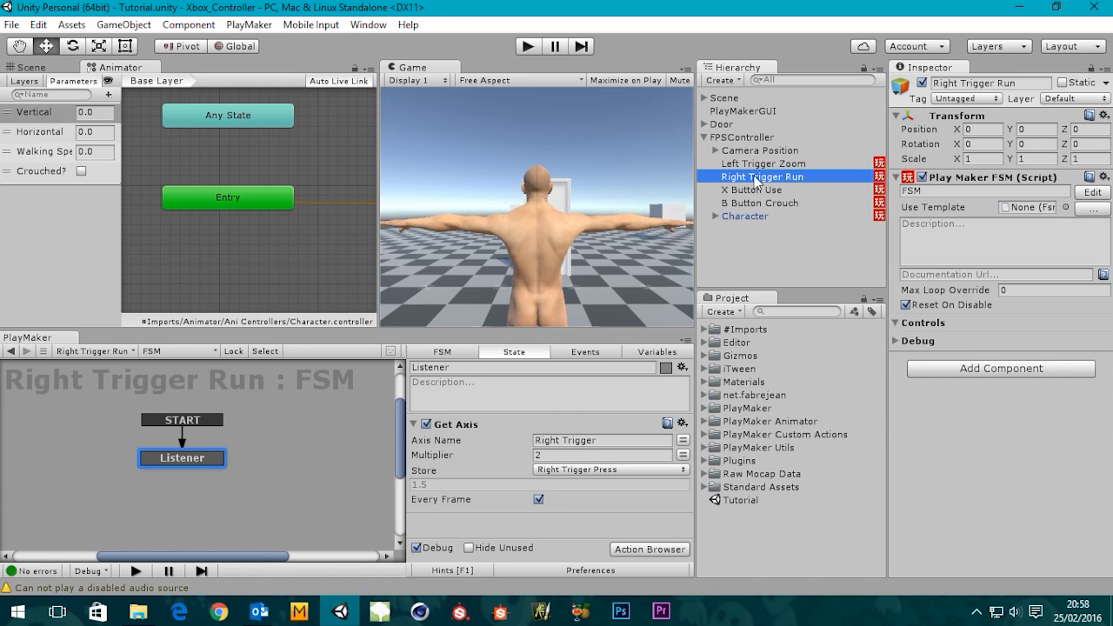
{"action": "left_click", "coordinate": [255, 432]}
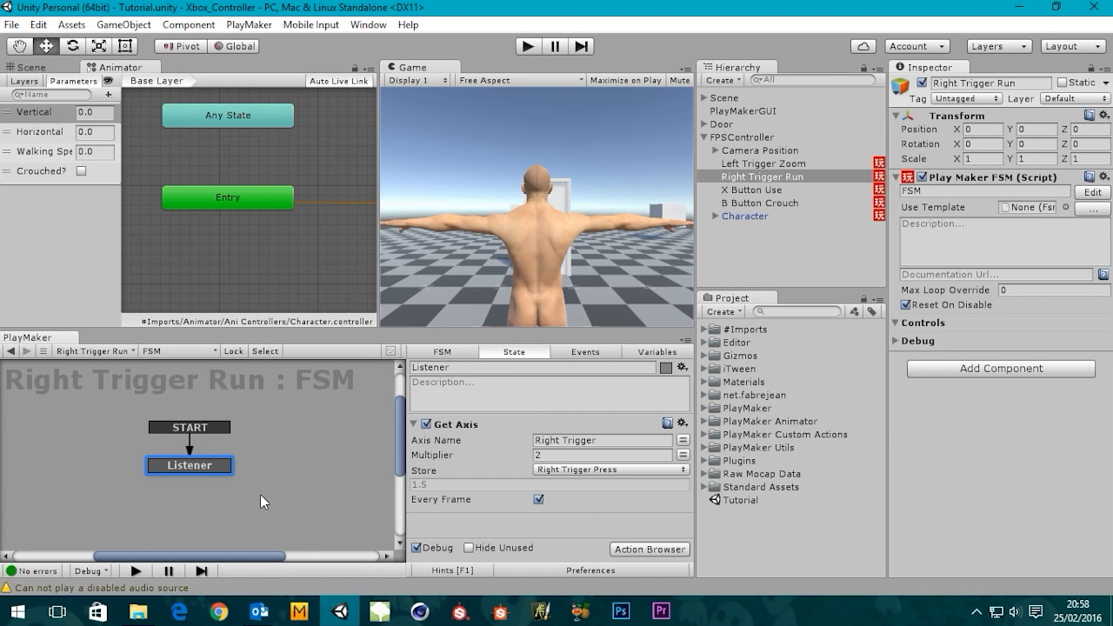
{"action": "mouse_move", "coordinate": [280, 470]}
{"action": "middle_mouse_down"}
{"action": "mouse_move", "coordinate": [269, 452]}
{"action": "mouse_move", "coordinate": [250, 456]}
{"action": "mouse_move", "coordinate": [270, 461]}
{"action": "middle_mouse_up"}
{"action": "right_click", "coordinate": [300, 434]}
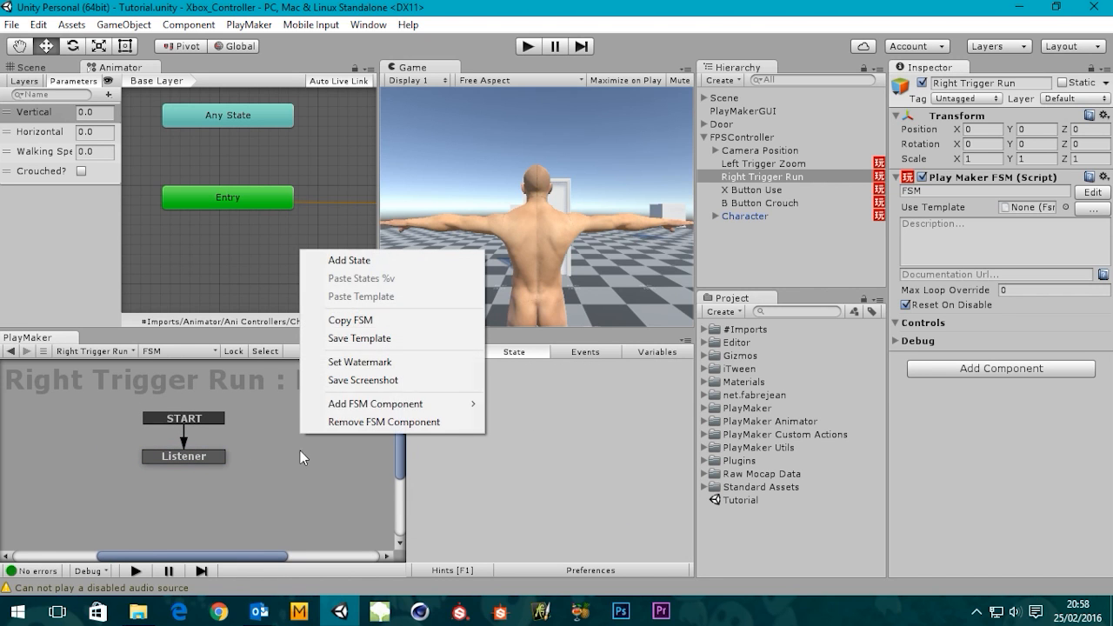
{"action": "left_click", "coordinate": [368, 262]}
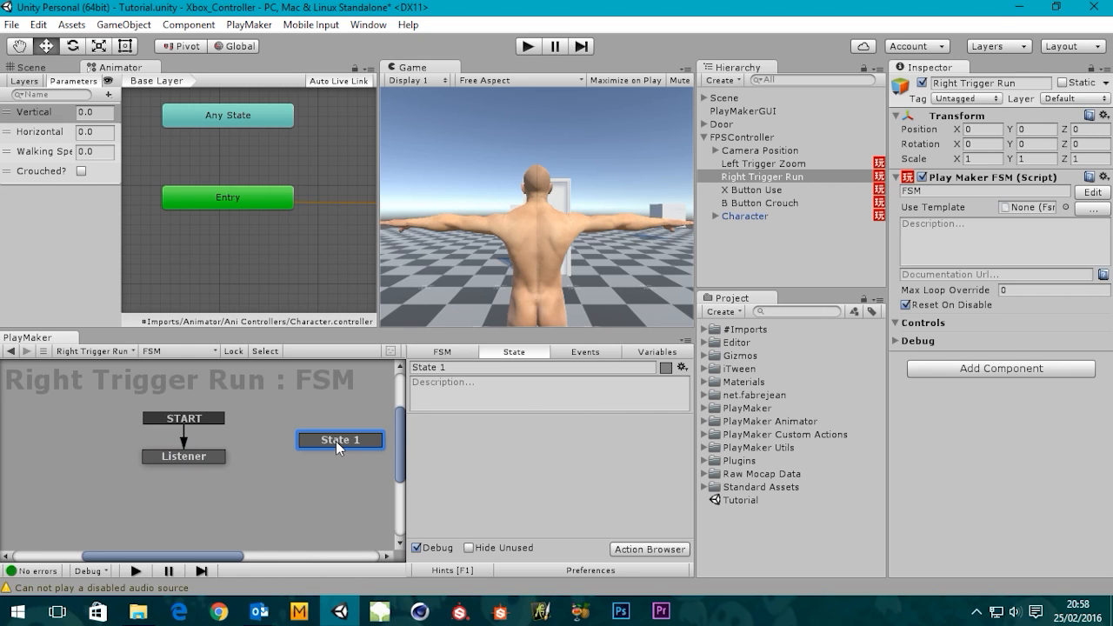
{"action": "left_click_drag", "start_coordinate": [336, 440], "coordinate": [313, 446]}
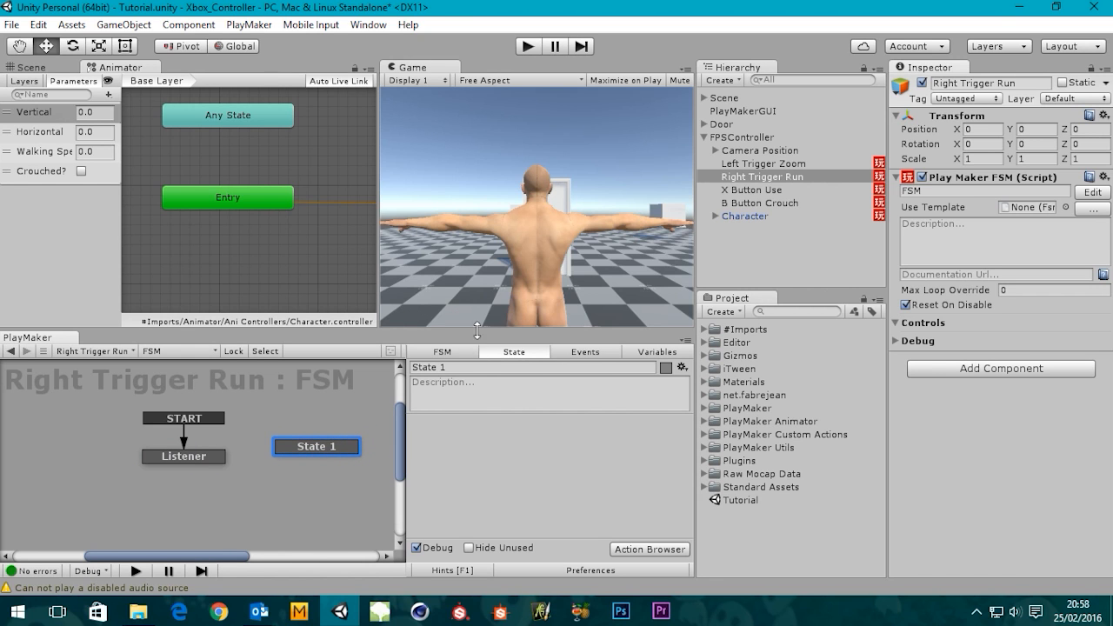
{"action": "left_click", "coordinate": [462, 367]}
{"action": "type", "text": "A"}
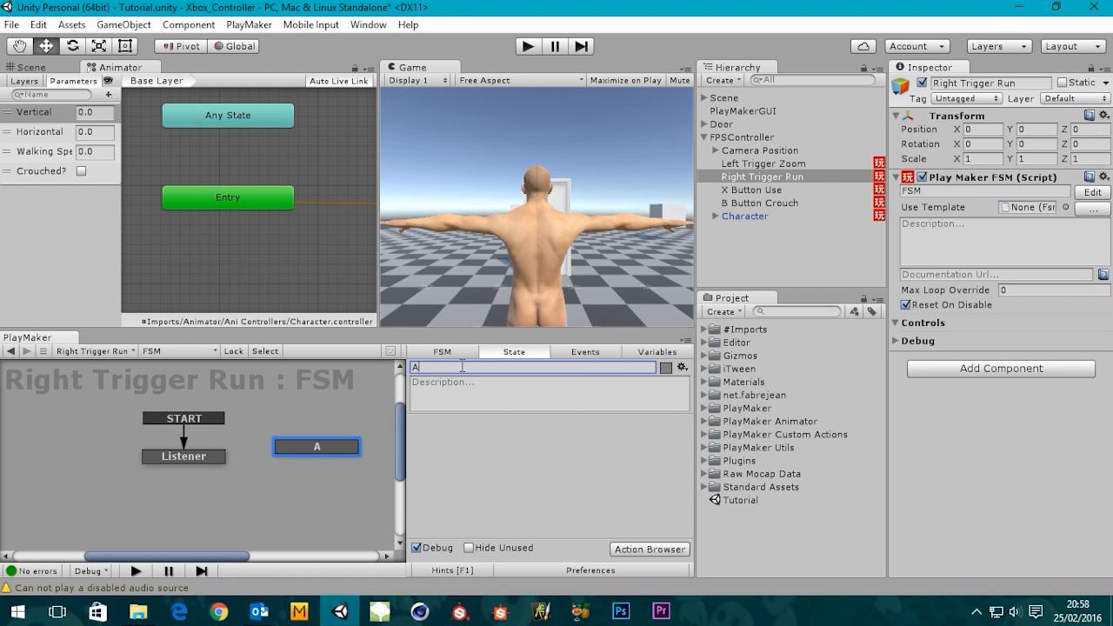
{"action": "type", "text": "m i crouched?"}
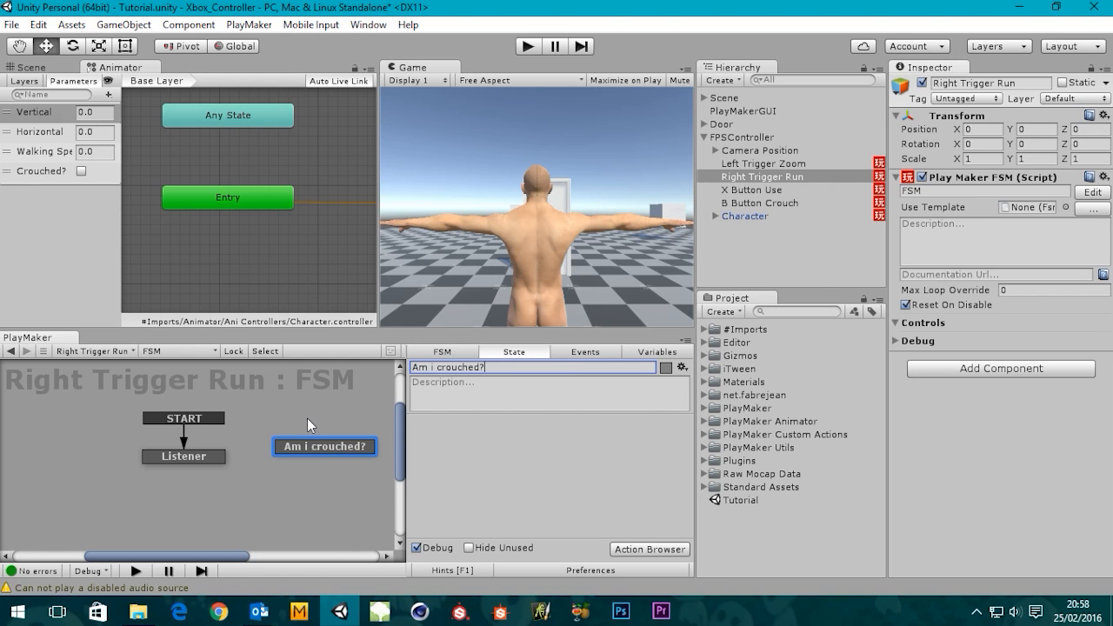
- Place the "Am i crouched?" state level with Listener and make it the start state of the FSM
{"action": "middle_click_drag", "start_coordinate": [307, 418], "coordinate": [262, 408]}
{"action": "left_click_drag", "start_coordinate": [269, 436], "coordinate": [253, 452]}
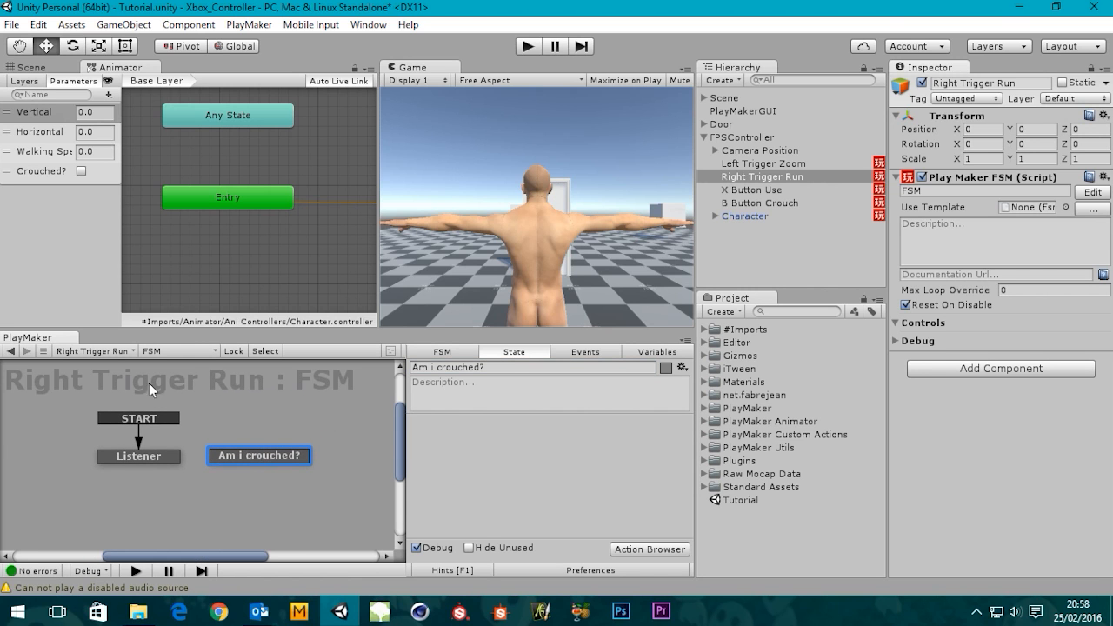
{"action": "right_click", "coordinate": [245, 452]}
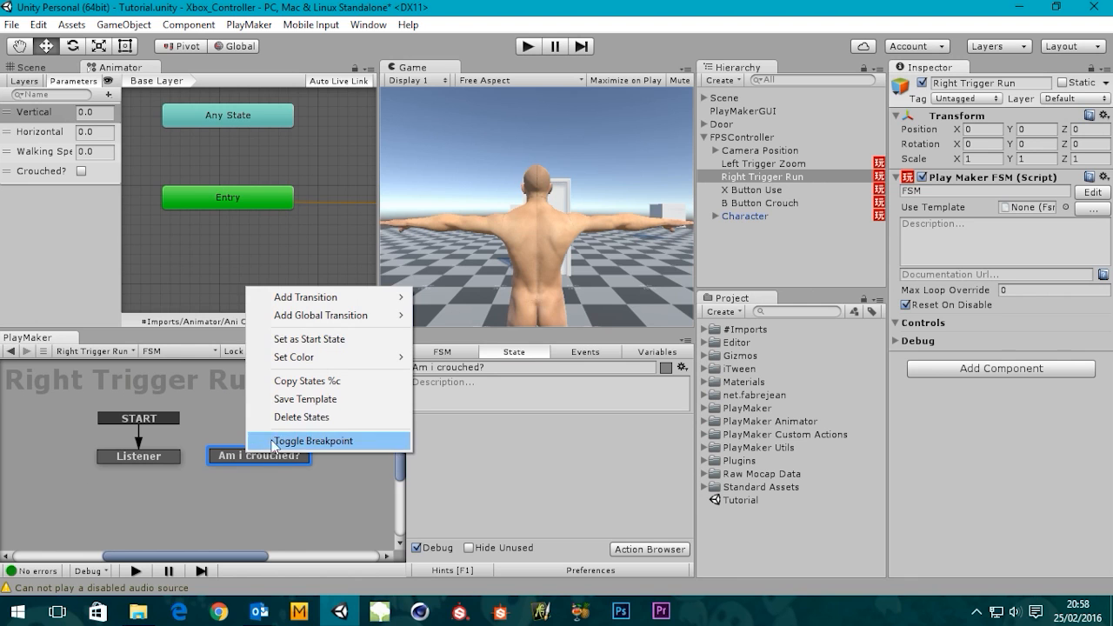
{"action": "left_click", "coordinate": [323, 339]}
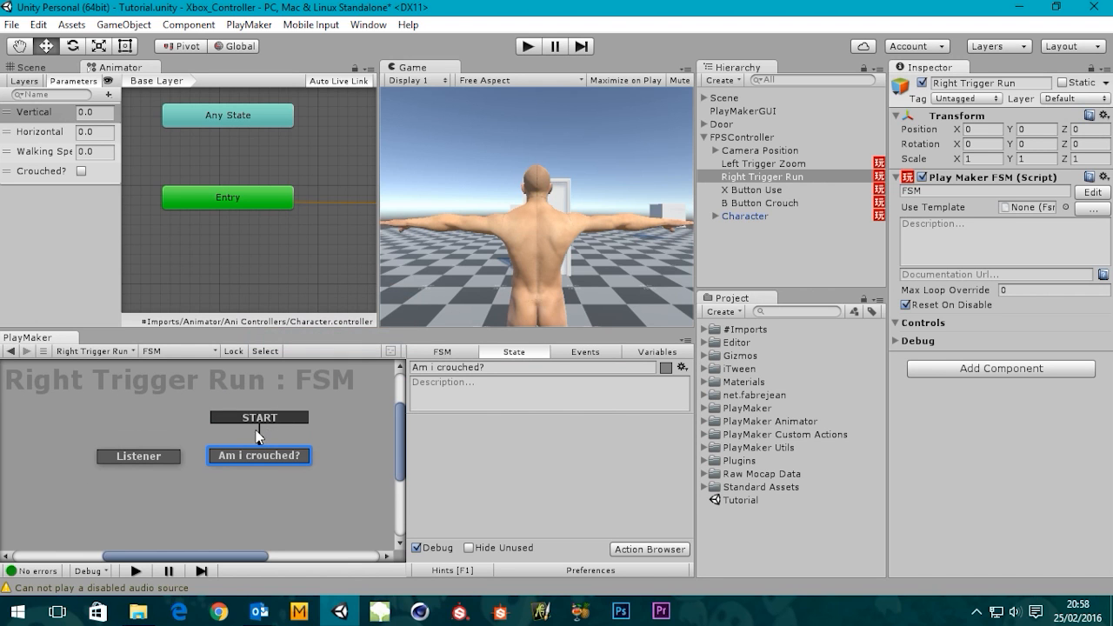
- Move the Listener state to the right of "Am i crouched?" with a clear gap between the two states
{"action": "left_click_drag", "start_coordinate": [140, 463], "coordinate": [355, 458]}
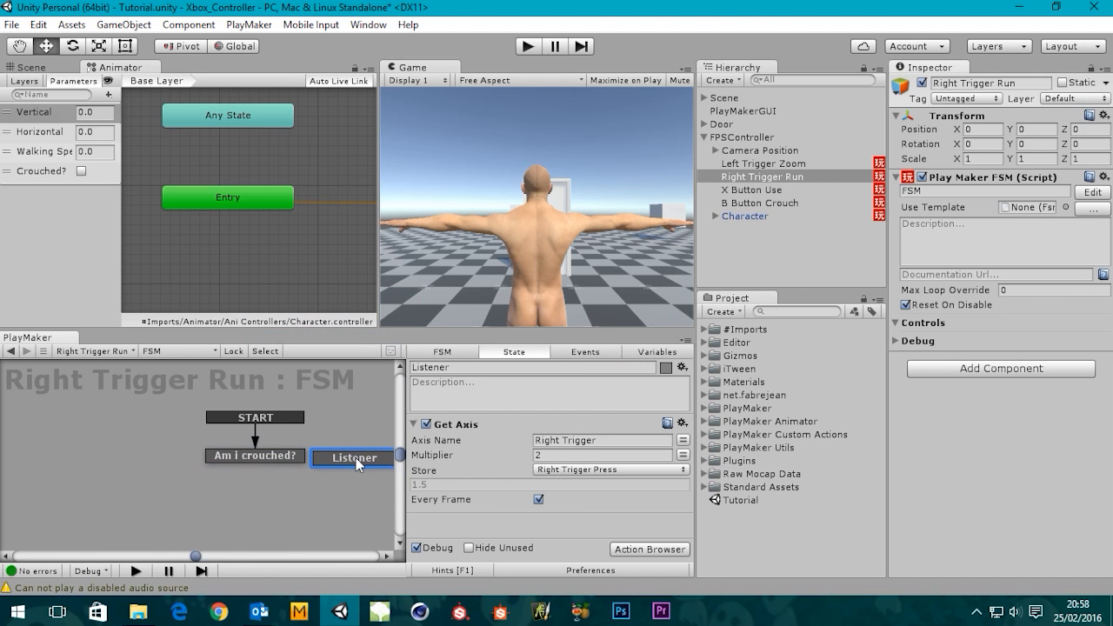
{"action": "left_click", "coordinate": [265, 413]}
{"action": "left_click", "coordinate": [255, 462]}
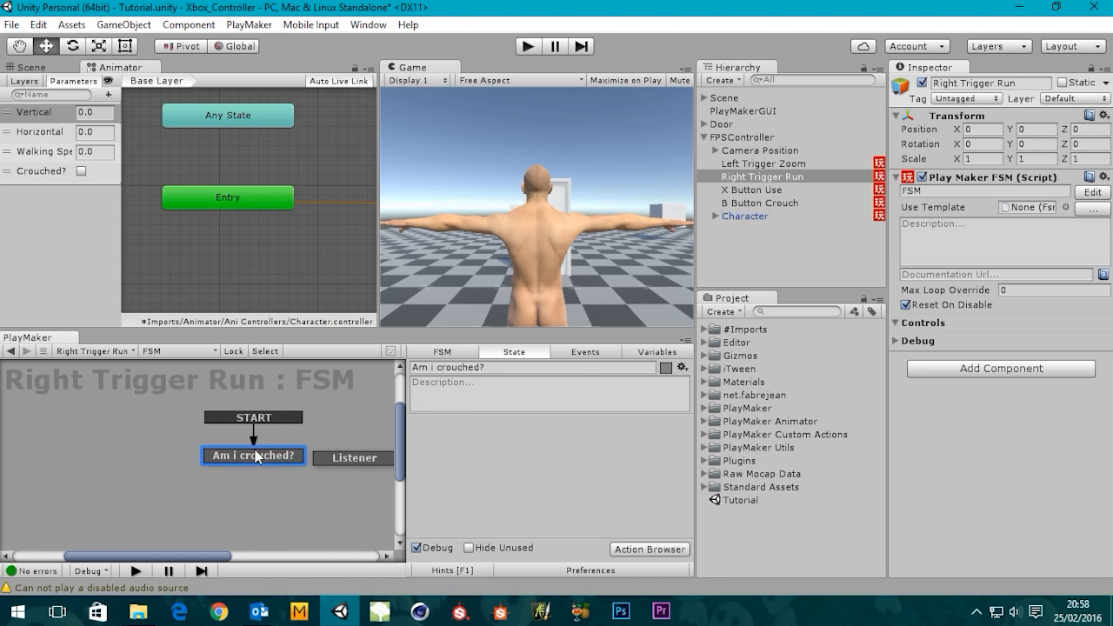
{"action": "left_click", "coordinate": [259, 423]}
{"action": "middle_click_drag", "start_coordinate": [258, 423], "coordinate": [179, 417]}
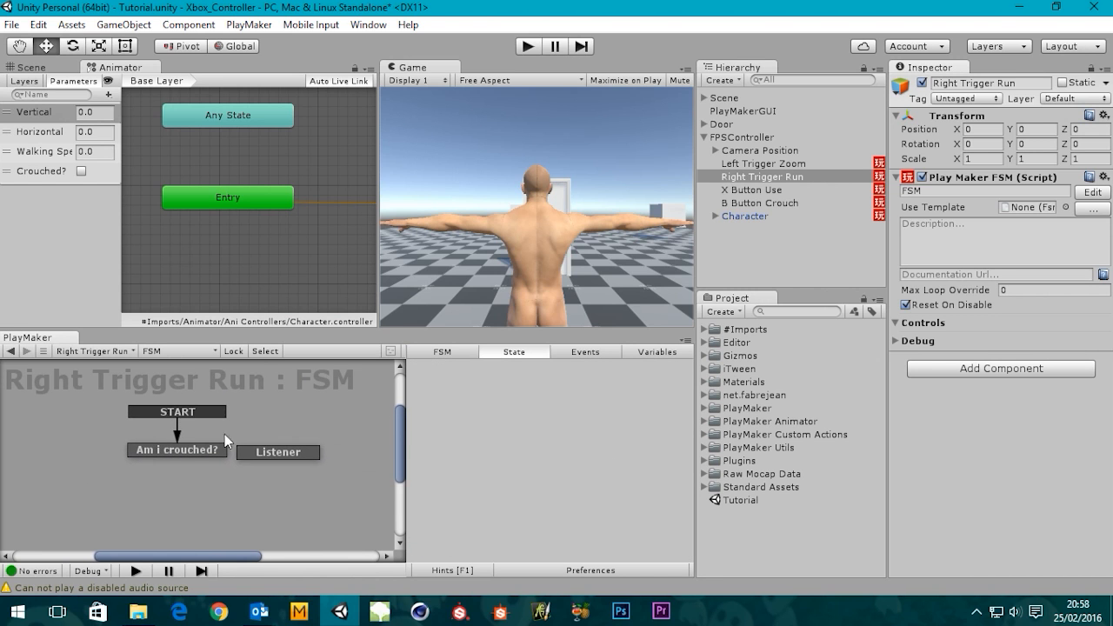
{"action": "left_click_drag", "start_coordinate": [257, 450], "coordinate": [320, 446]}
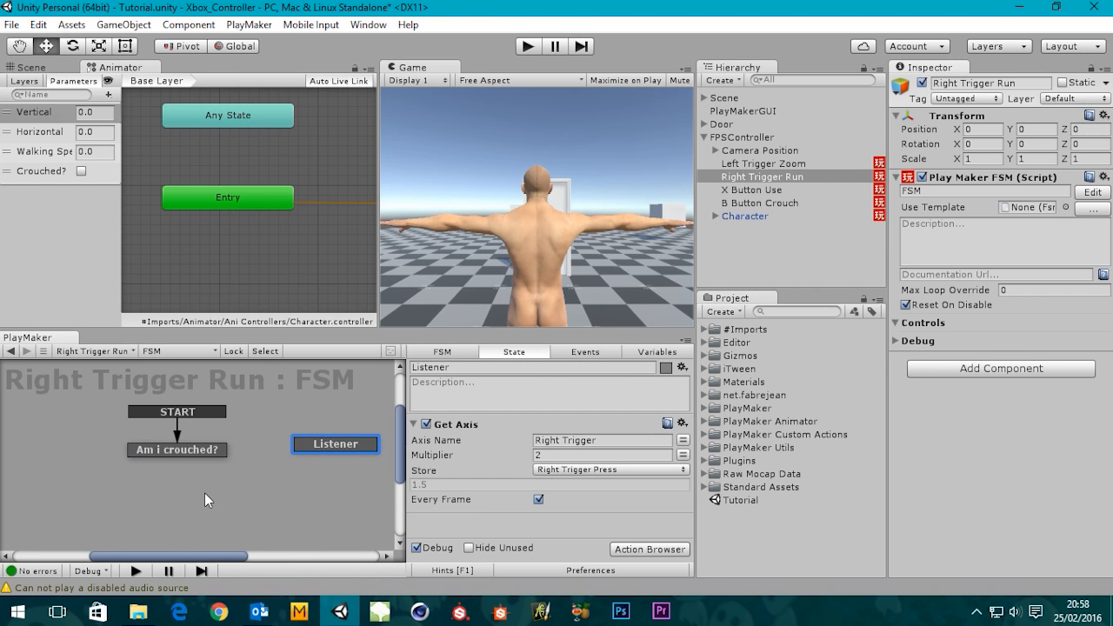
{"action": "middle_click_drag", "start_coordinate": [265, 498], "coordinate": [227, 488]}
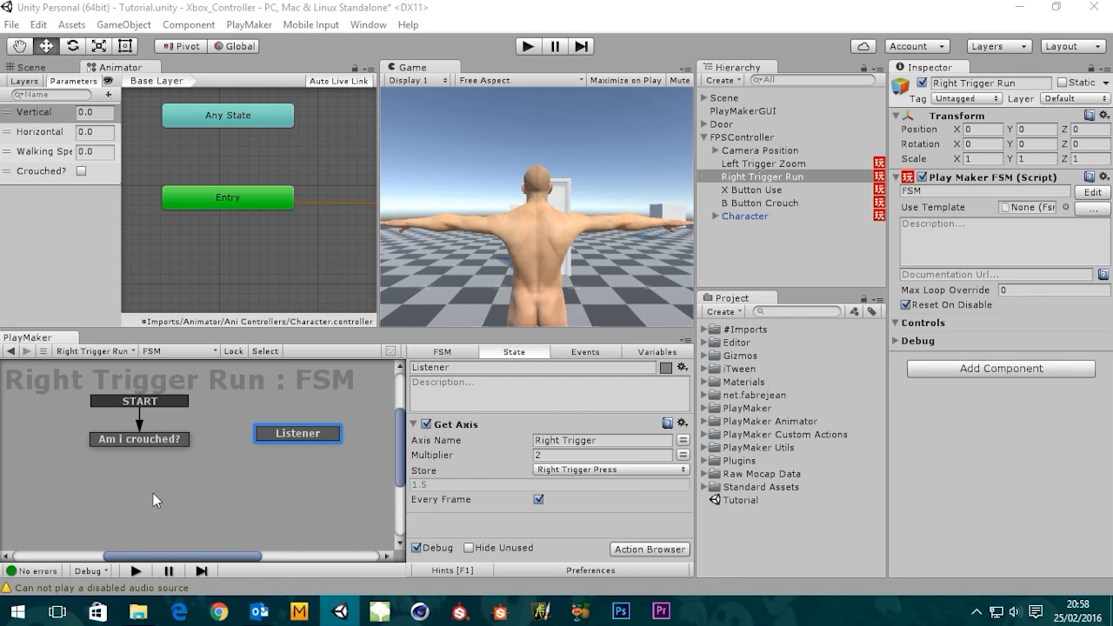
- Add a Bool Test action to the "Am i crouched?" state of the Right Trigger Run FSM
{"action": "left_click", "coordinate": [126, 440]}
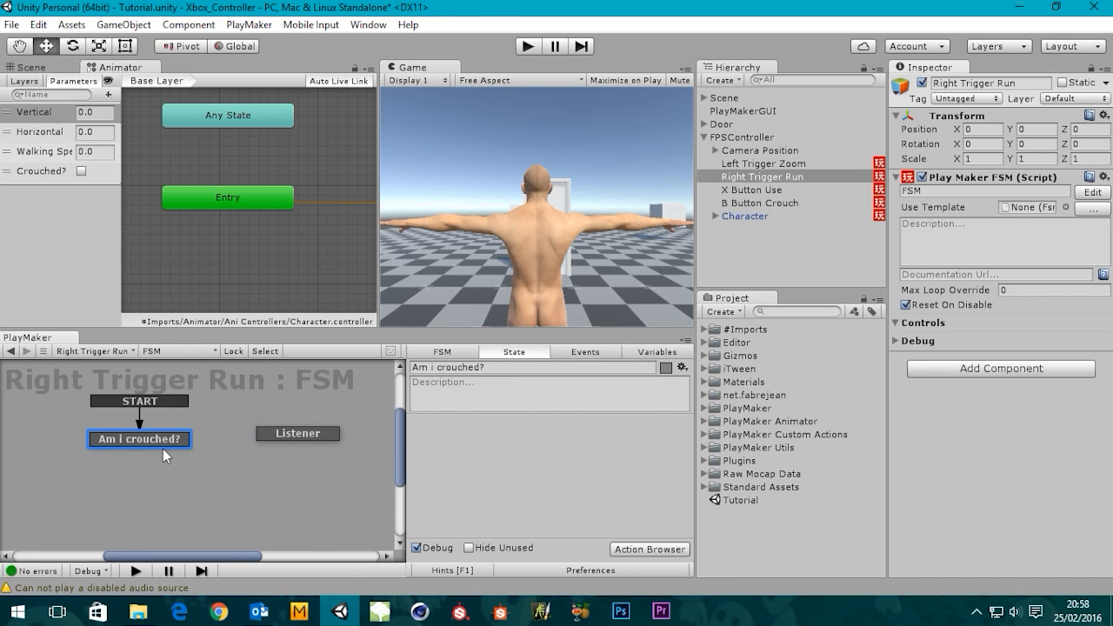
{"action": "mouse_move", "coordinate": [168, 446]}
{"action": "middle_mouse_down"}
{"action": "mouse_move", "coordinate": [174, 472]}
{"action": "mouse_move", "coordinate": [160, 452]}
{"action": "mouse_move", "coordinate": [168, 461]}
{"action": "middle_mouse_up"}
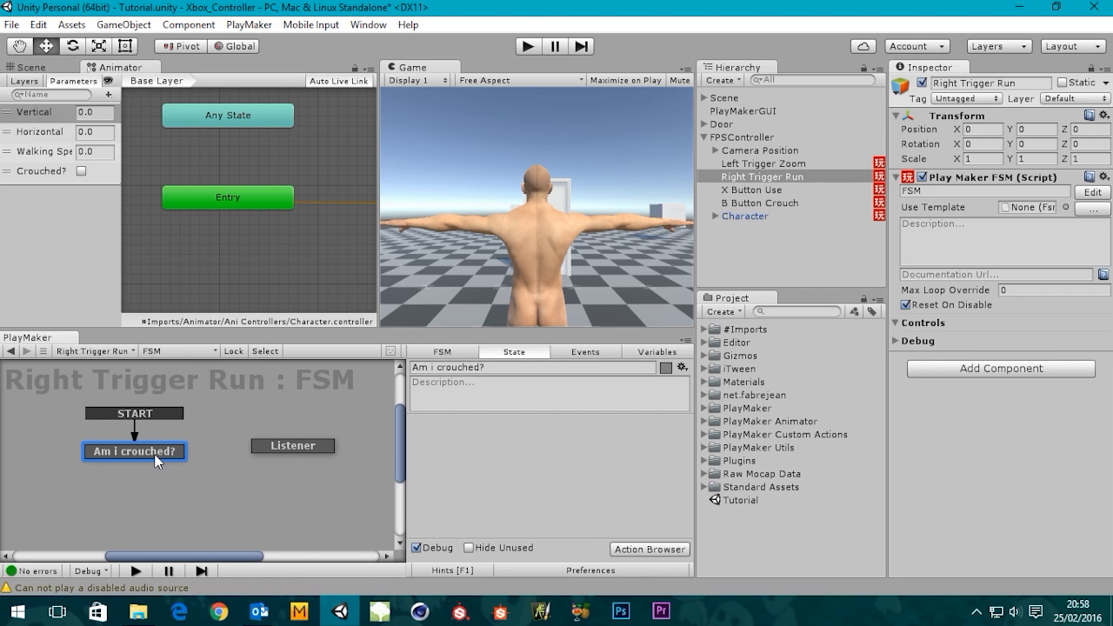
{"action": "left_click", "coordinate": [650, 549]}
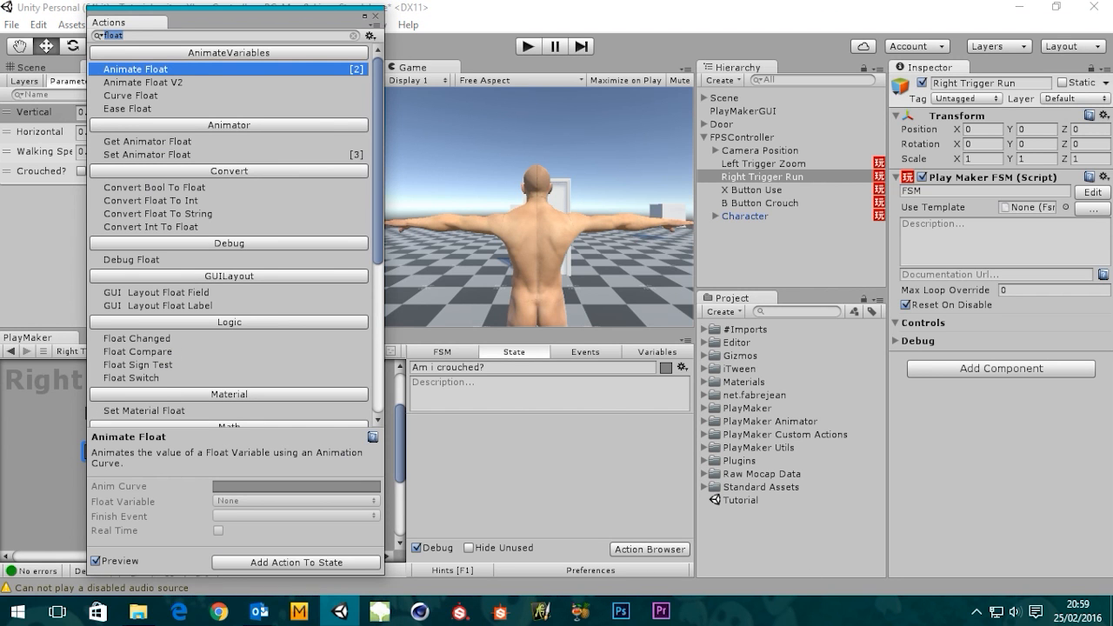
{"action": "left_click", "coordinate": [138, 34]}
{"action": "type", "text": "bool"}
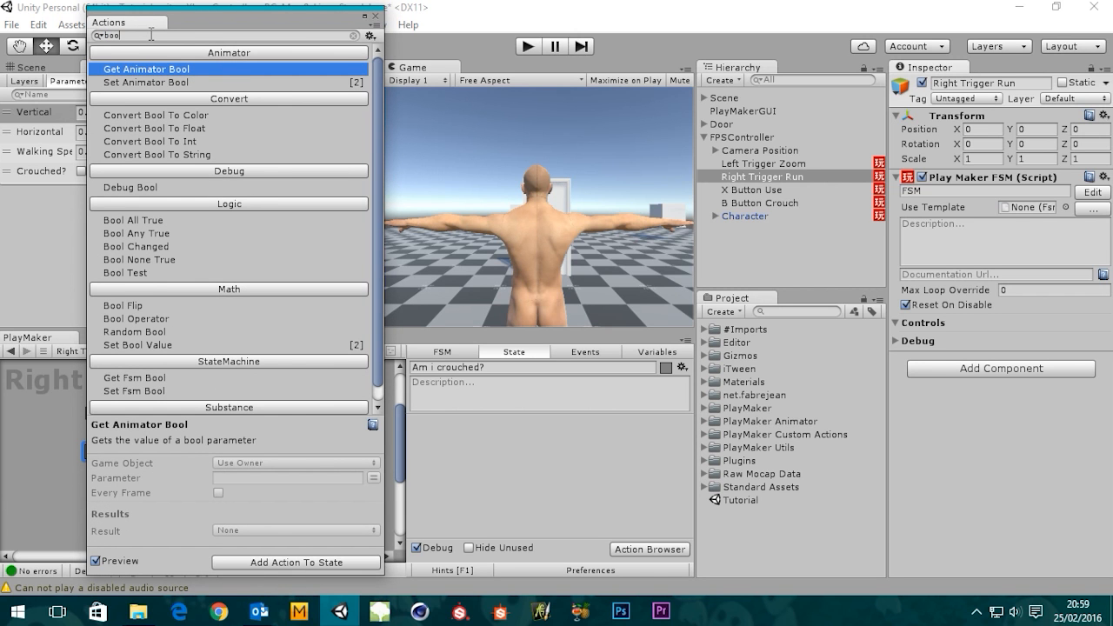
{"action": "type", "text": " test"}
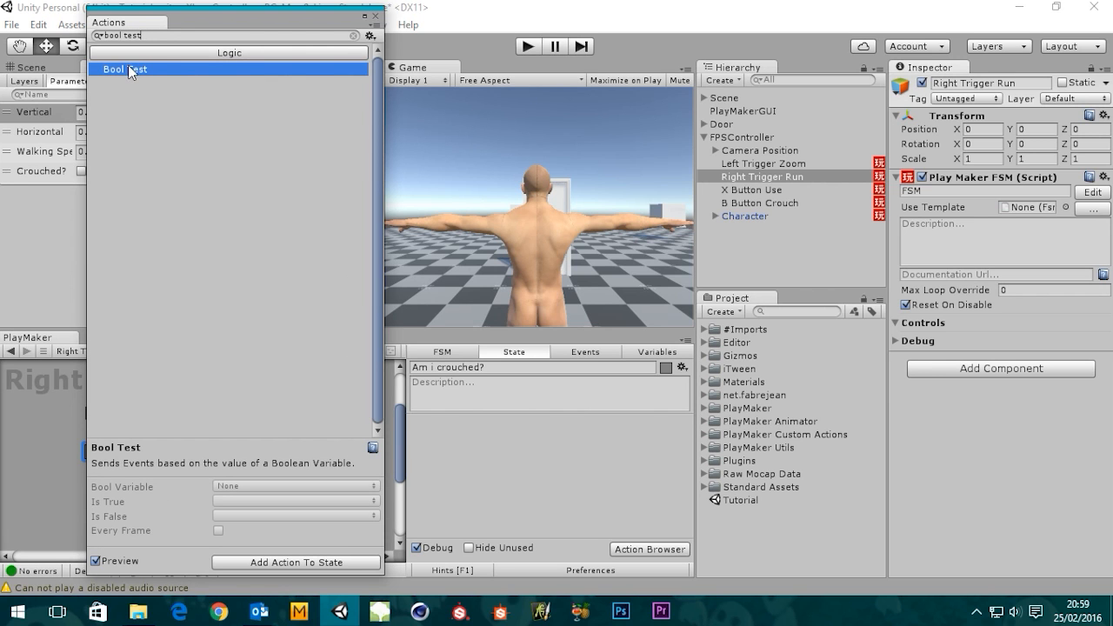
{"action": "double_click", "coordinate": [134, 69]}
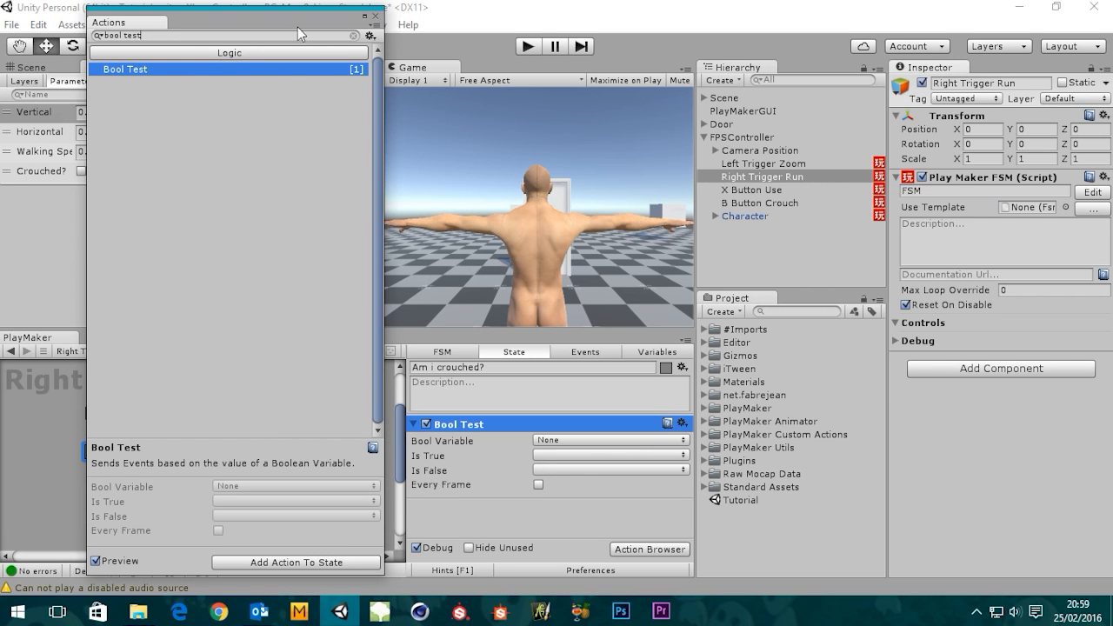
{"action": "left_click", "coordinate": [375, 16]}
- Add a transition with the custom event "Yes!" to the "Am i crouched?" state
{"action": "middle_click_drag", "start_coordinate": [163, 433], "coordinate": [169, 428]}
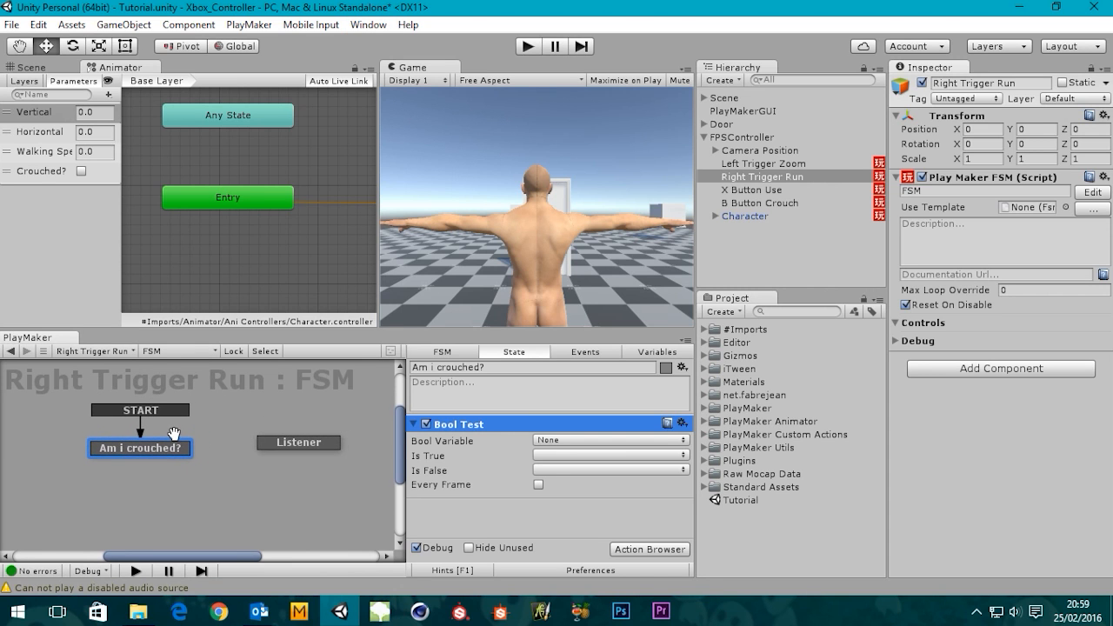
{"action": "right_click", "coordinate": [160, 442]}
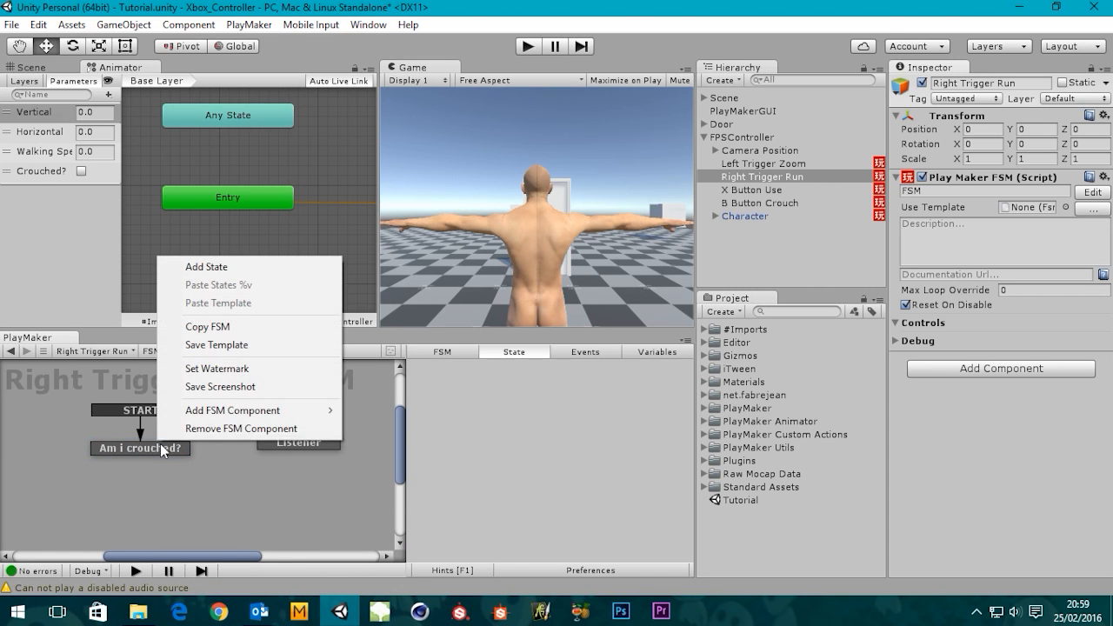
{"action": "left_click", "coordinate": [144, 449]}
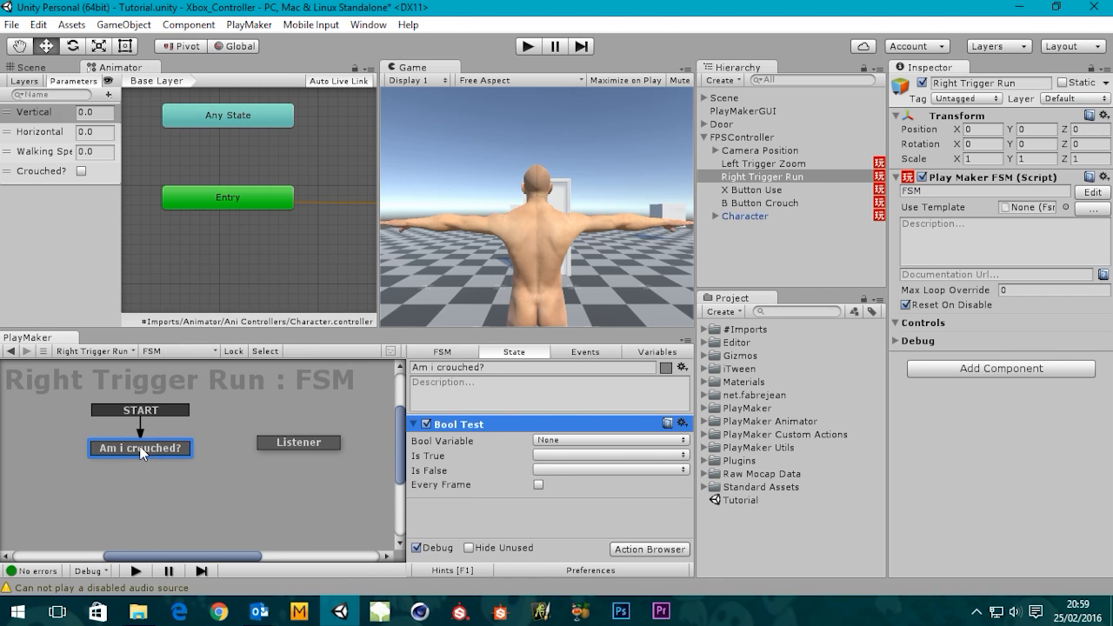
{"action": "right_click", "coordinate": [146, 447]}
{"action": "mouse_move", "coordinate": [262, 287]}
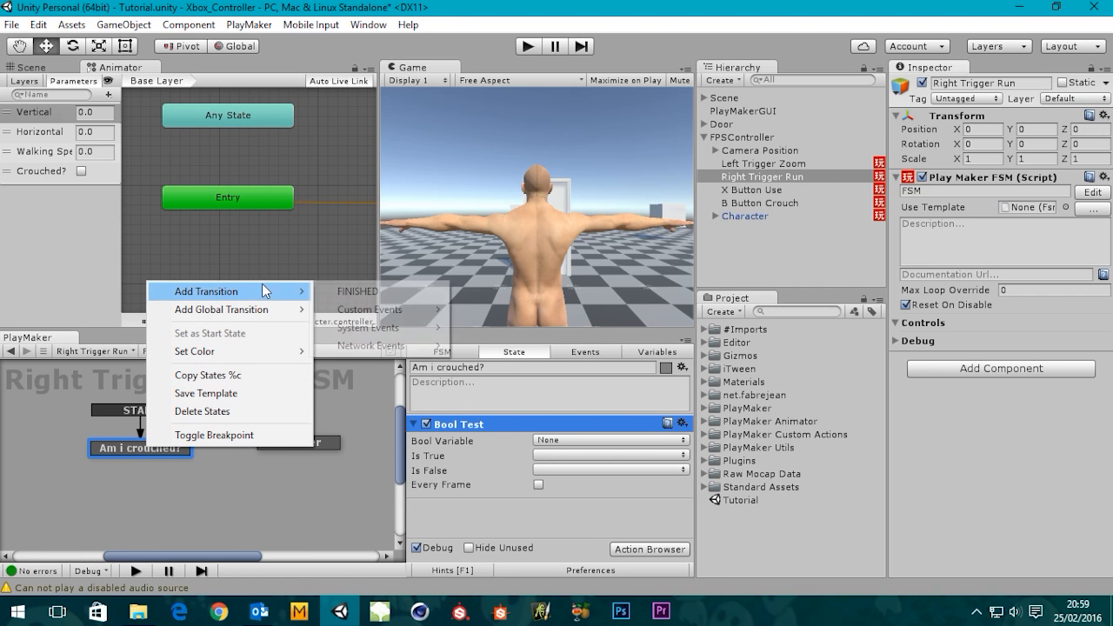
{"action": "mouse_move", "coordinate": [416, 311]}
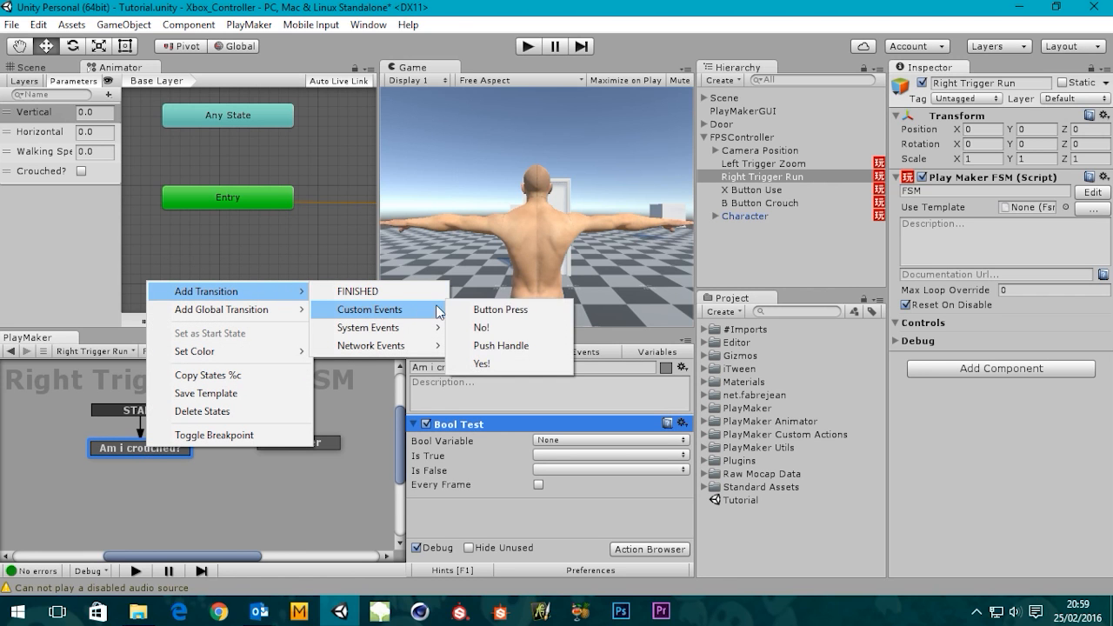
{"action": "left_click", "coordinate": [502, 365]}
- Add a second transition to the "Am i crouched?" state, using the custom event "No!"
{"action": "right_click", "coordinate": [135, 449]}
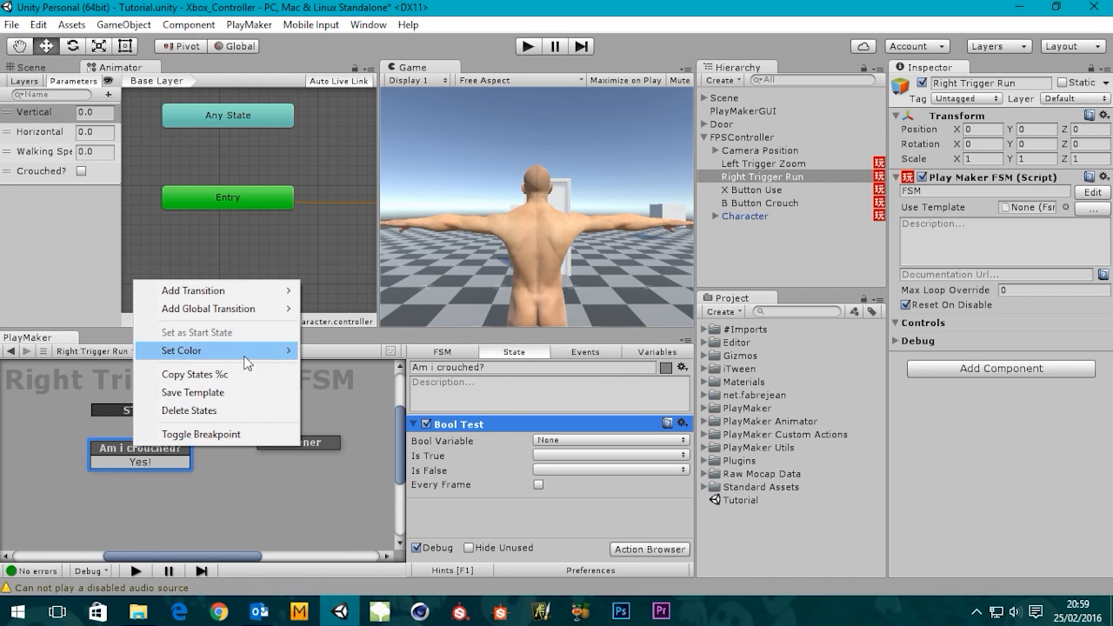
{"action": "mouse_move", "coordinate": [258, 294]}
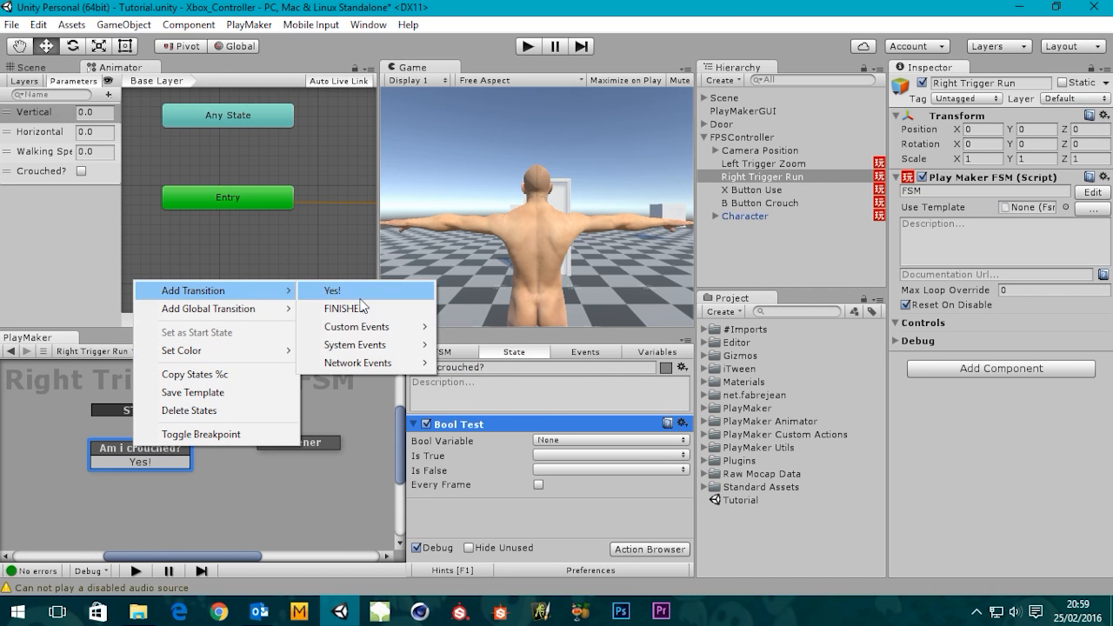
{"action": "mouse_move", "coordinate": [429, 330]}
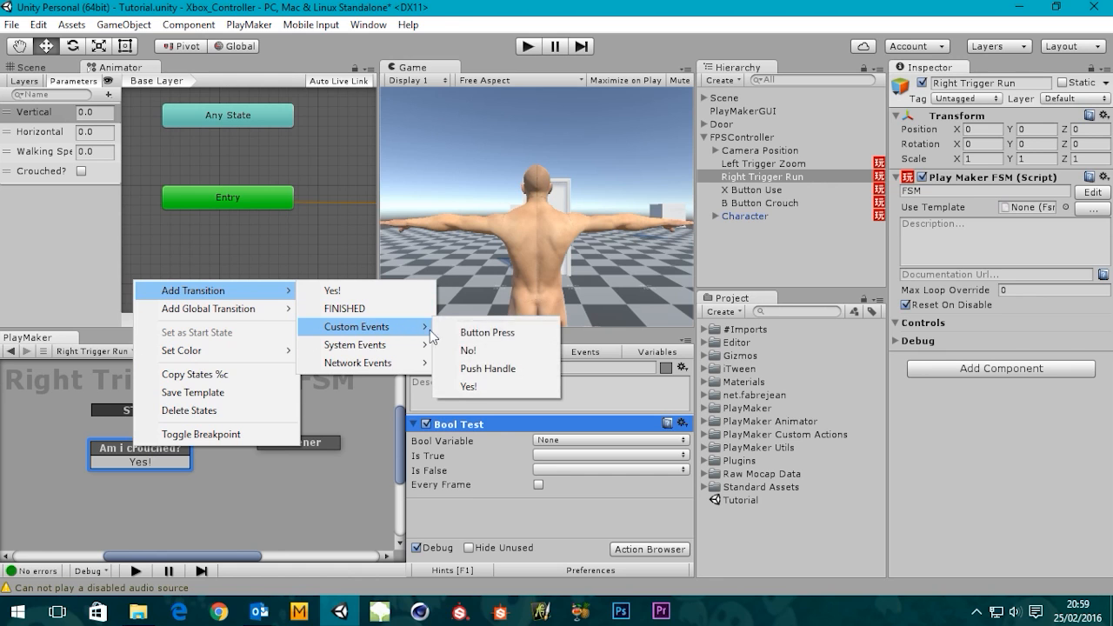
{"action": "left_click", "coordinate": [470, 352]}
{"action": "right_click", "coordinate": [148, 447]}
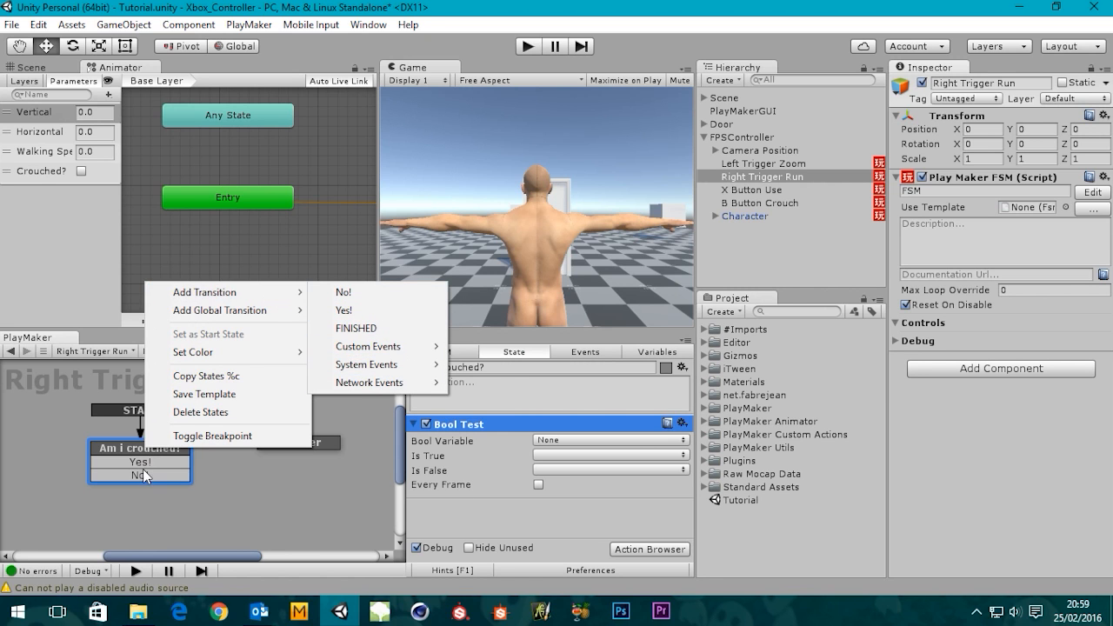
{"action": "left_click", "coordinate": [254, 502]}
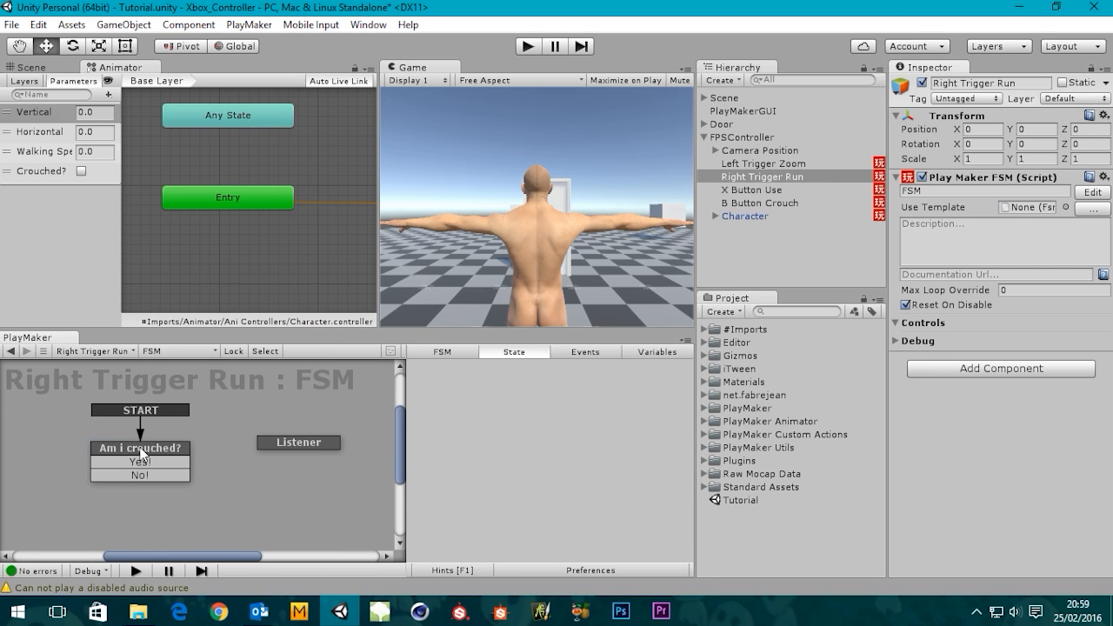
{"action": "mouse_move", "coordinate": [231, 443]}
{"action": "middle_mouse_down"}
{"action": "mouse_move", "coordinate": [218, 431]}
{"action": "mouse_move", "coordinate": [227, 434]}
{"action": "middle_mouse_up"}
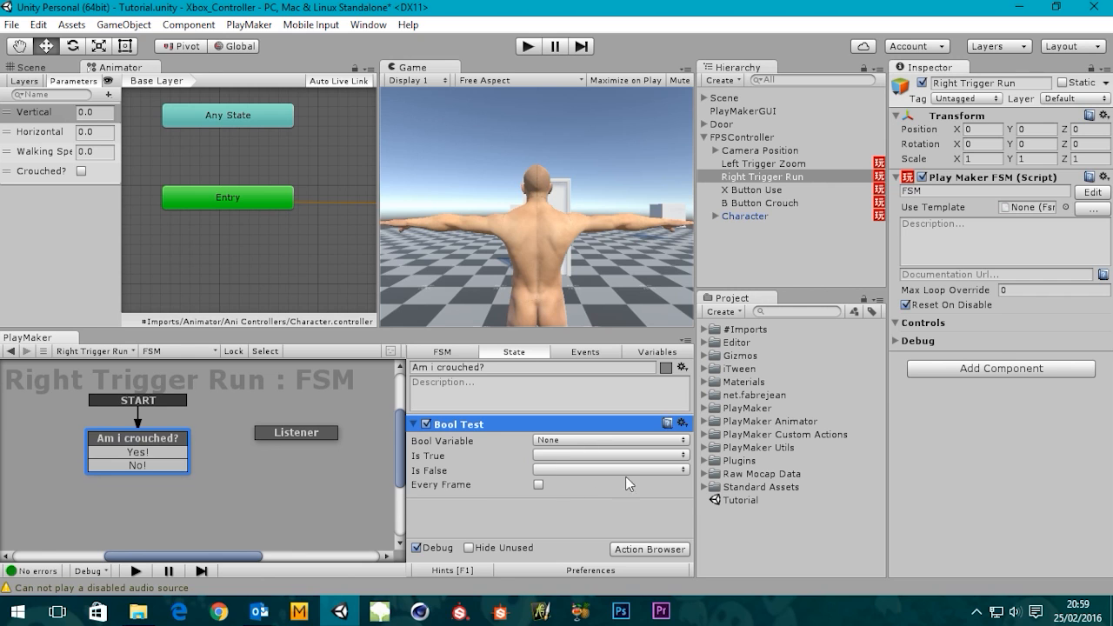
{"action": "left_click", "coordinate": [554, 441]}
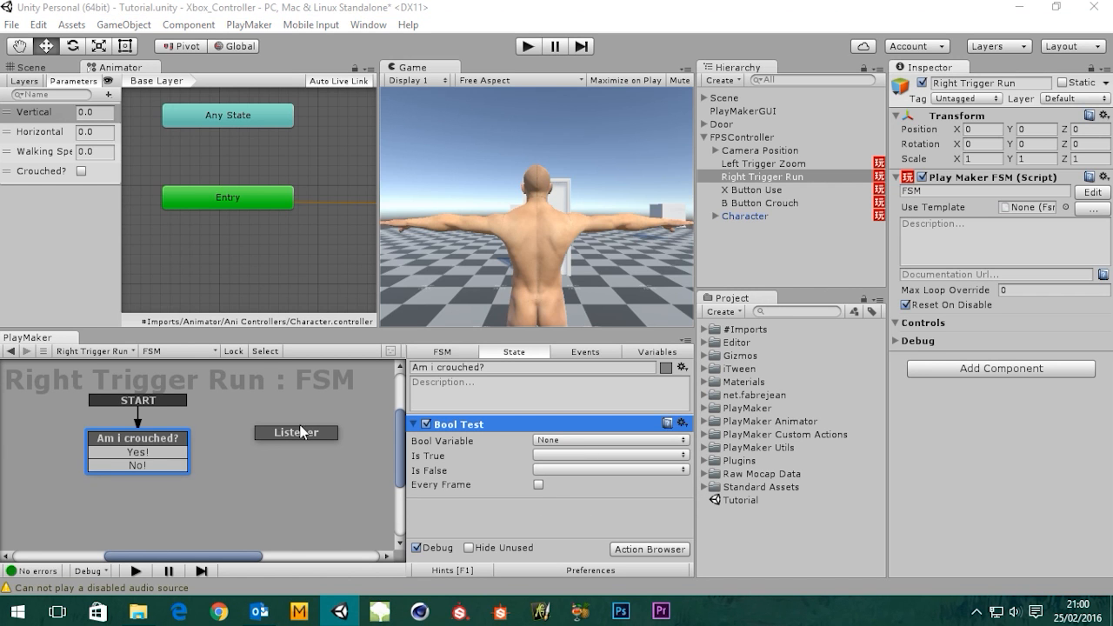
- Move the "Crouched?" bool variable of the B Button Crouch FSM to the global variables and check it in the globals list
{"action": "left_click", "coordinate": [753, 203]}
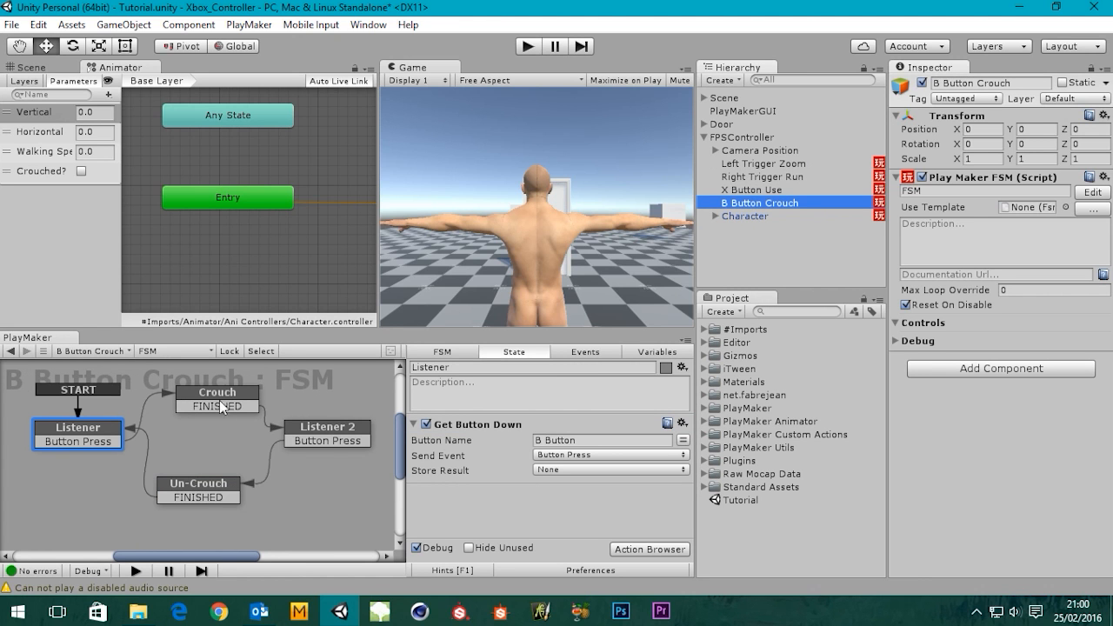
{"action": "left_click", "coordinate": [659, 353]}
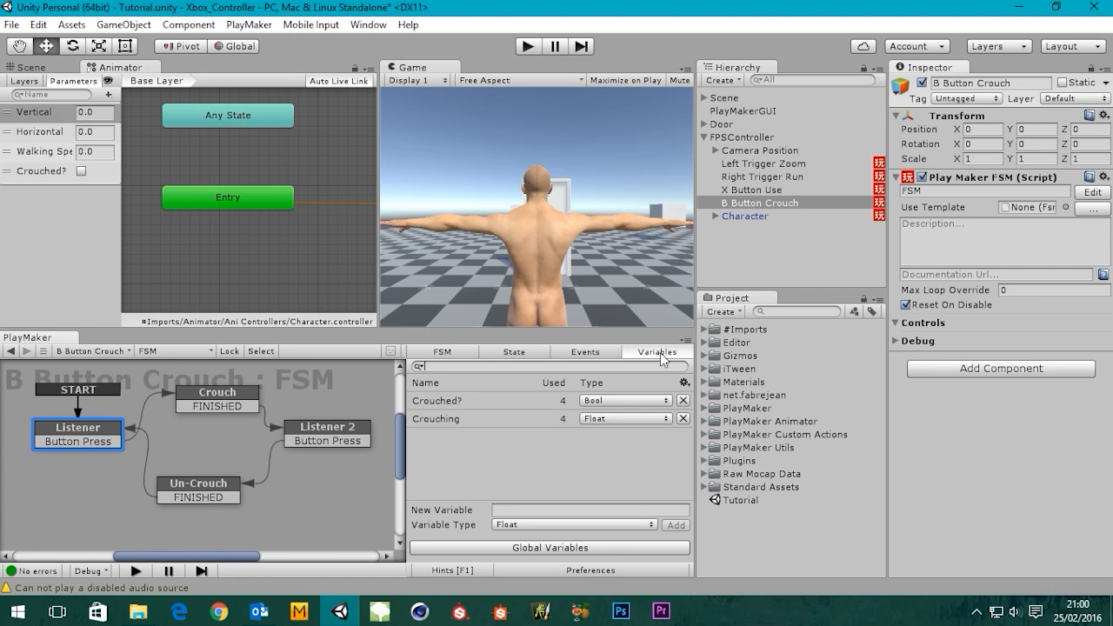
{"action": "left_click", "coordinate": [436, 401]}
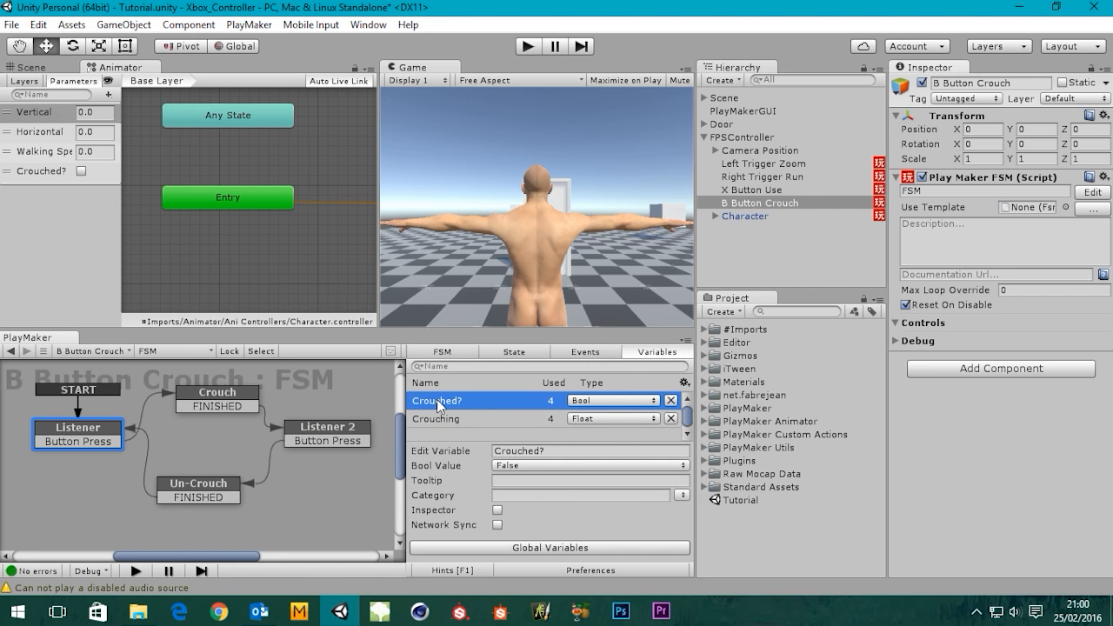
{"action": "right_click", "coordinate": [437, 399]}
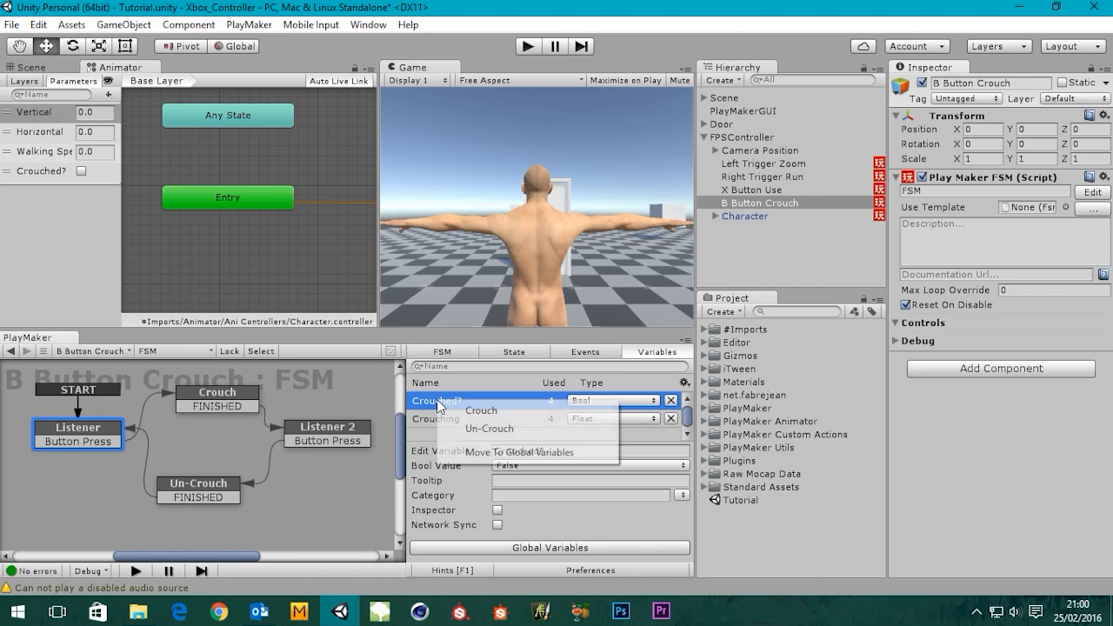
{"action": "left_click", "coordinate": [511, 452]}
{"action": "left_click", "coordinate": [591, 335]}
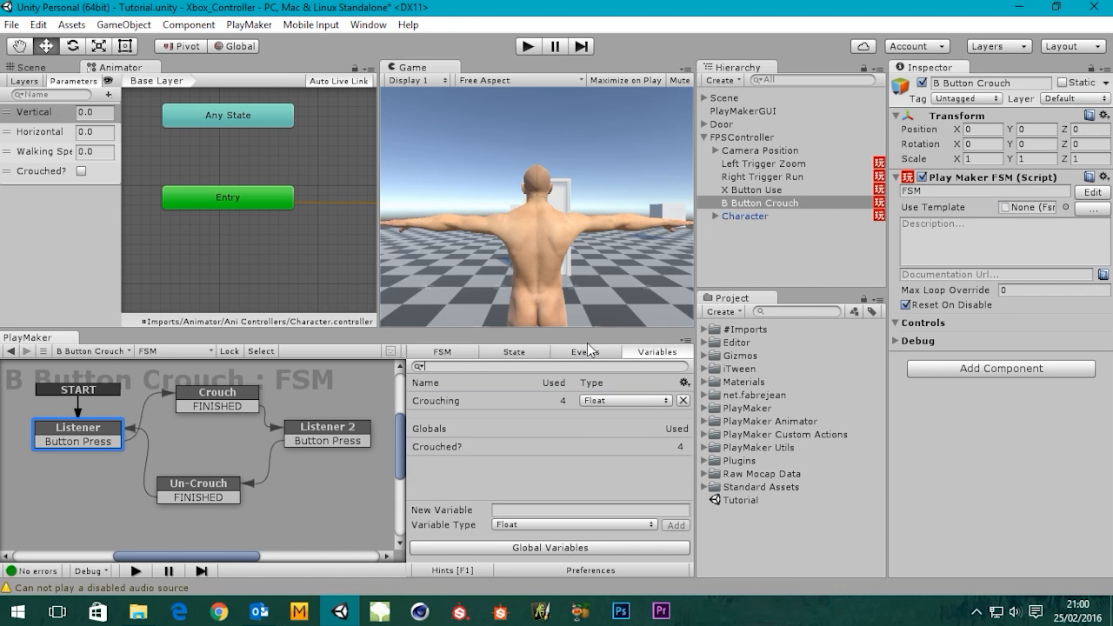
{"action": "left_click", "coordinate": [537, 547]}
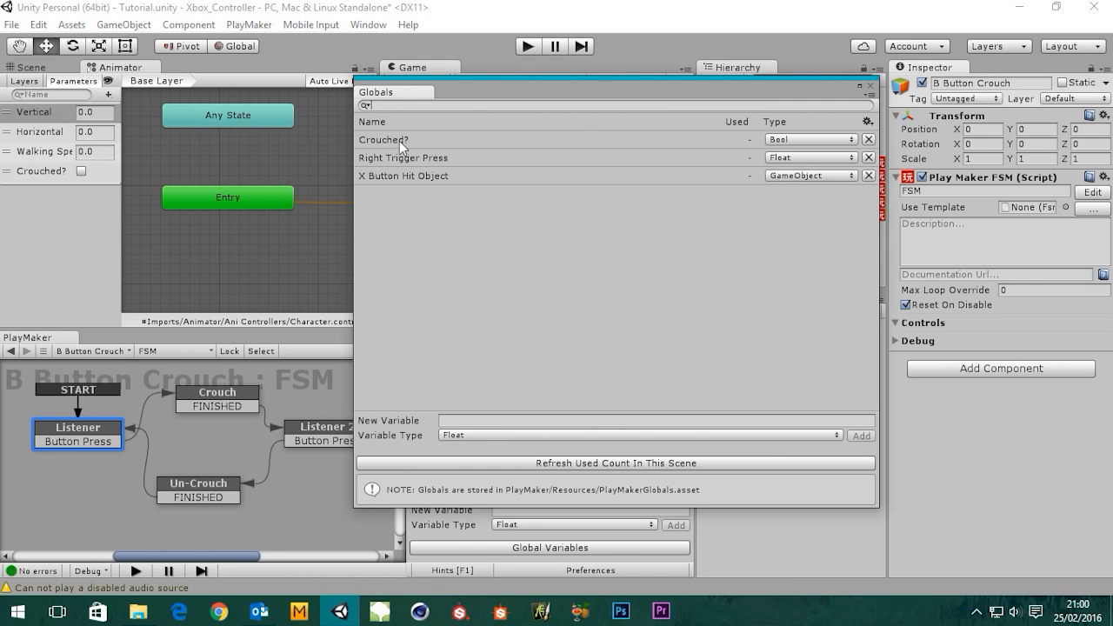
{"action": "left_click", "coordinate": [870, 86]}
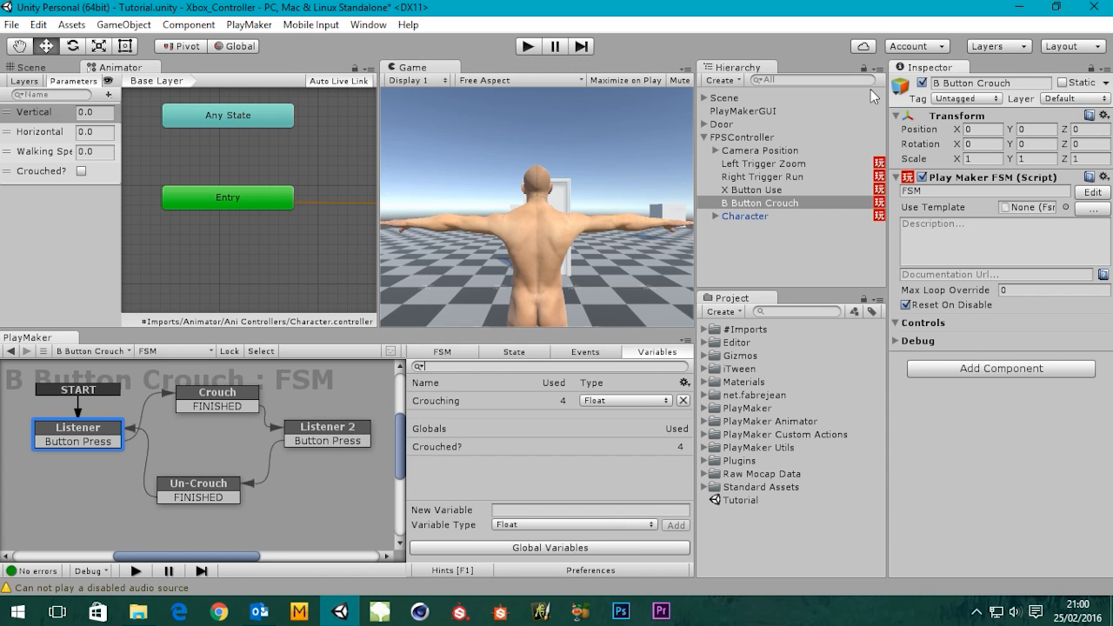
- Set the Bool Test's Bool Variable in Right Trigger Run's "Am i crouched?" state to the global variable "Crouched?"
{"action": "left_click", "coordinate": [752, 178]}
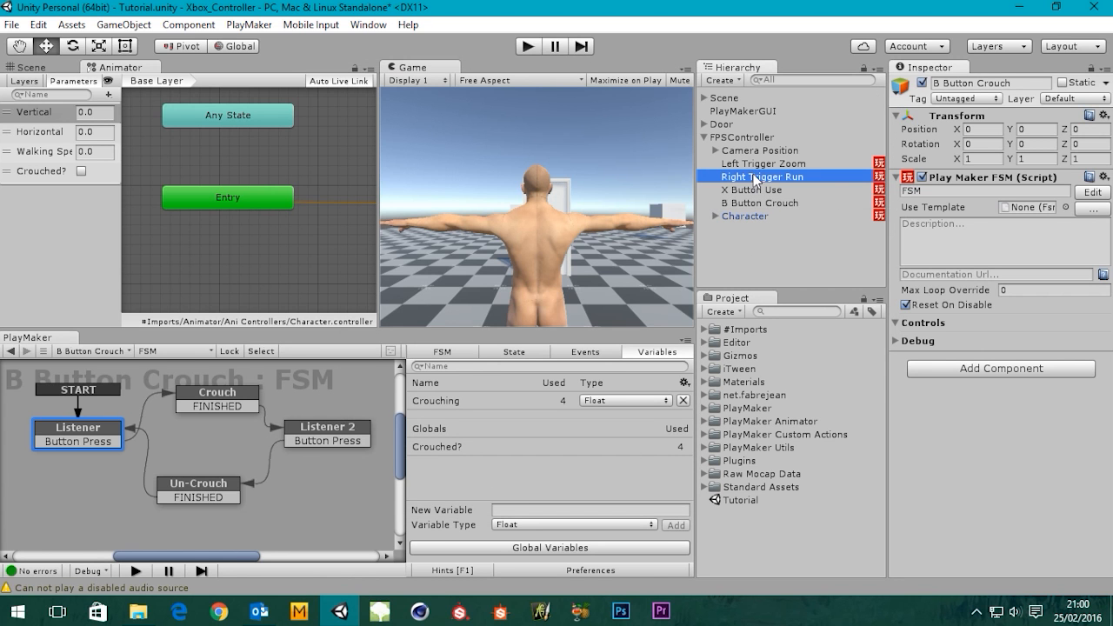
{"action": "left_click", "coordinate": [252, 411]}
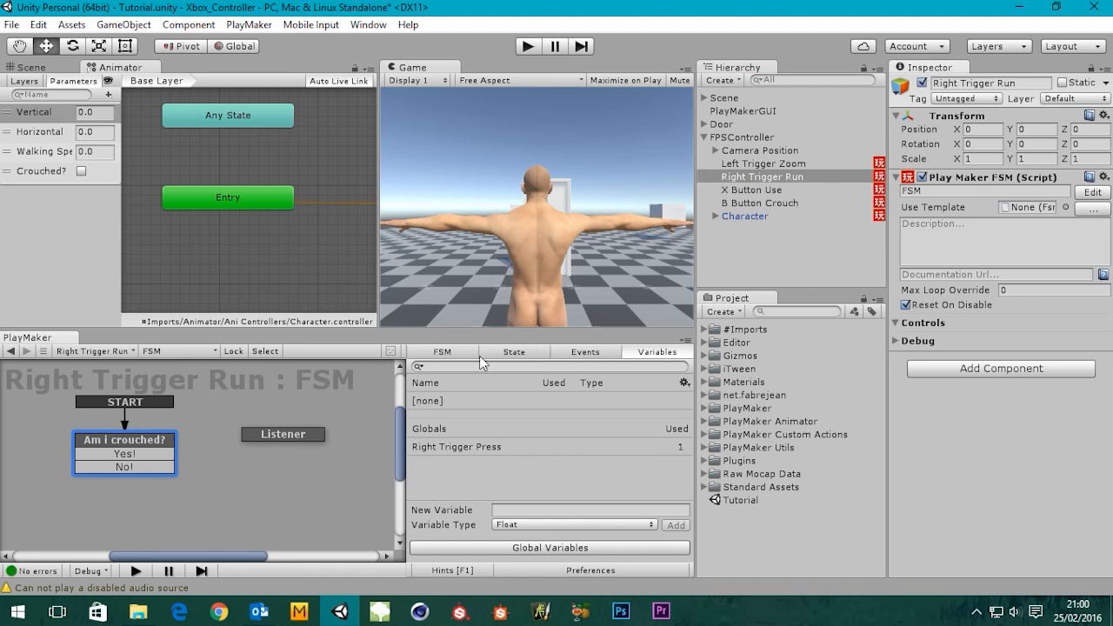
{"action": "left_click", "coordinate": [506, 353]}
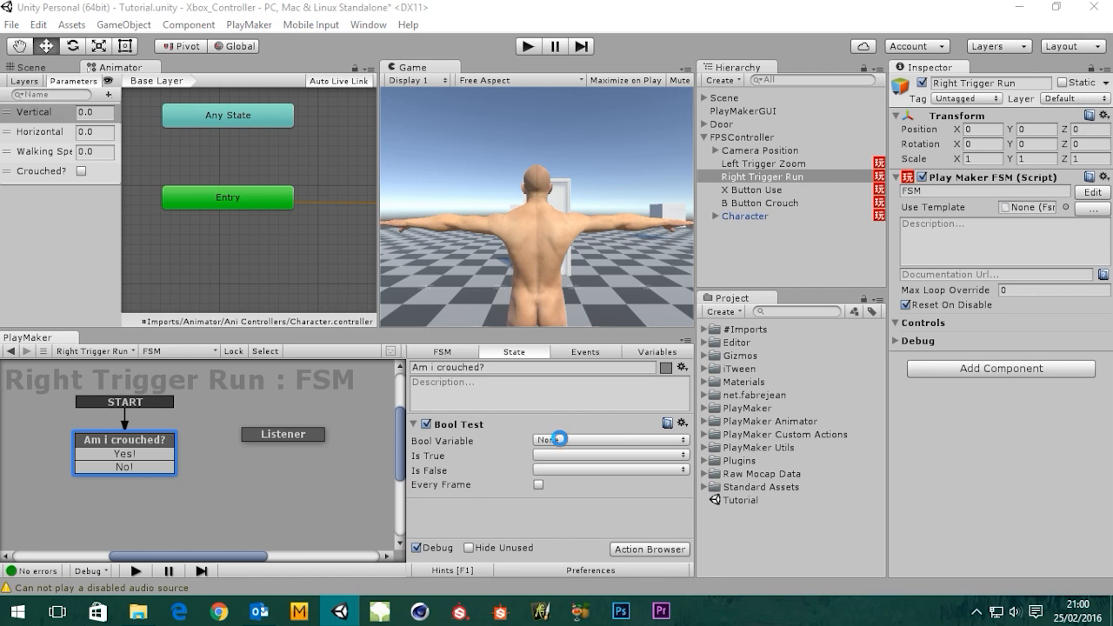
{"action": "left_click", "coordinate": [559, 439]}
{"action": "mouse_move", "coordinate": [640, 478]}
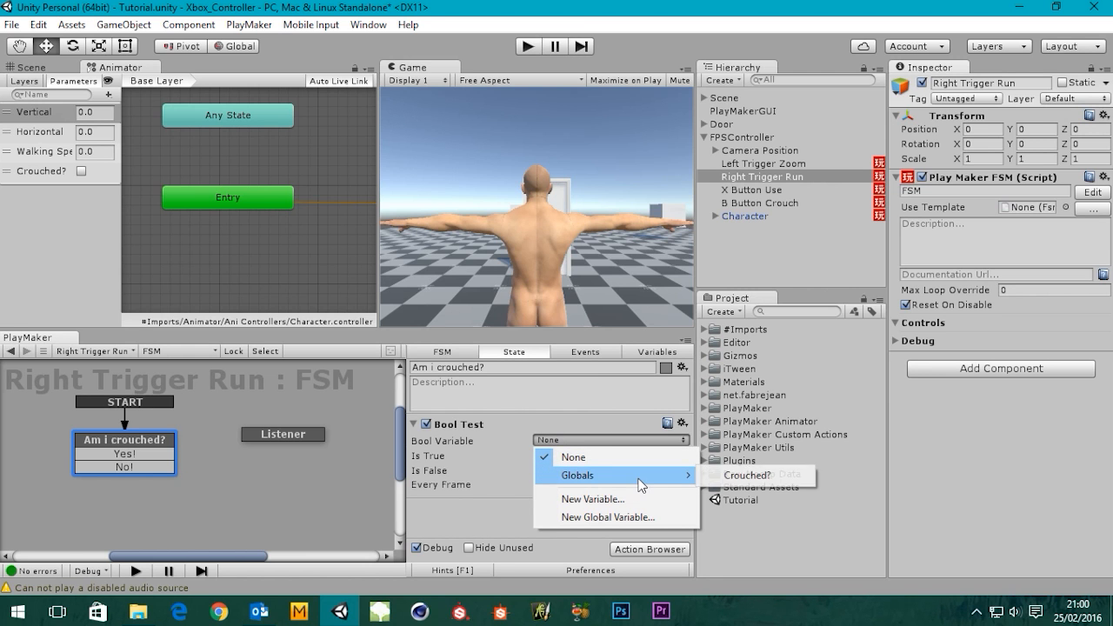
{"action": "left_click", "coordinate": [740, 475]}
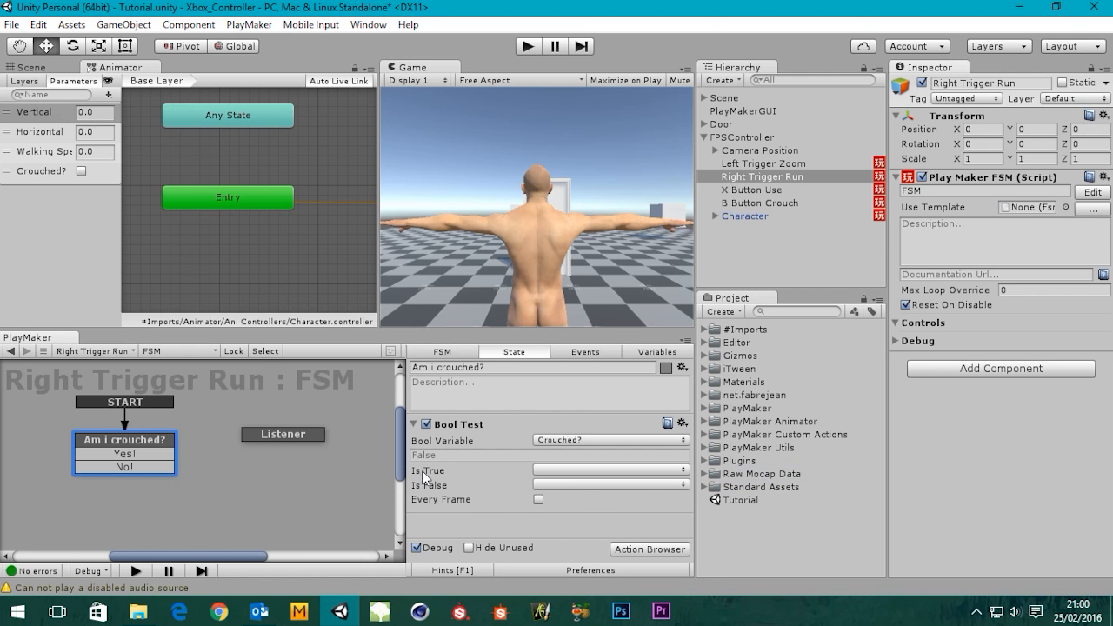
- Set the Bool Test to send "Yes!" when true and "No!" when false
{"action": "left_click", "coordinate": [590, 469]}
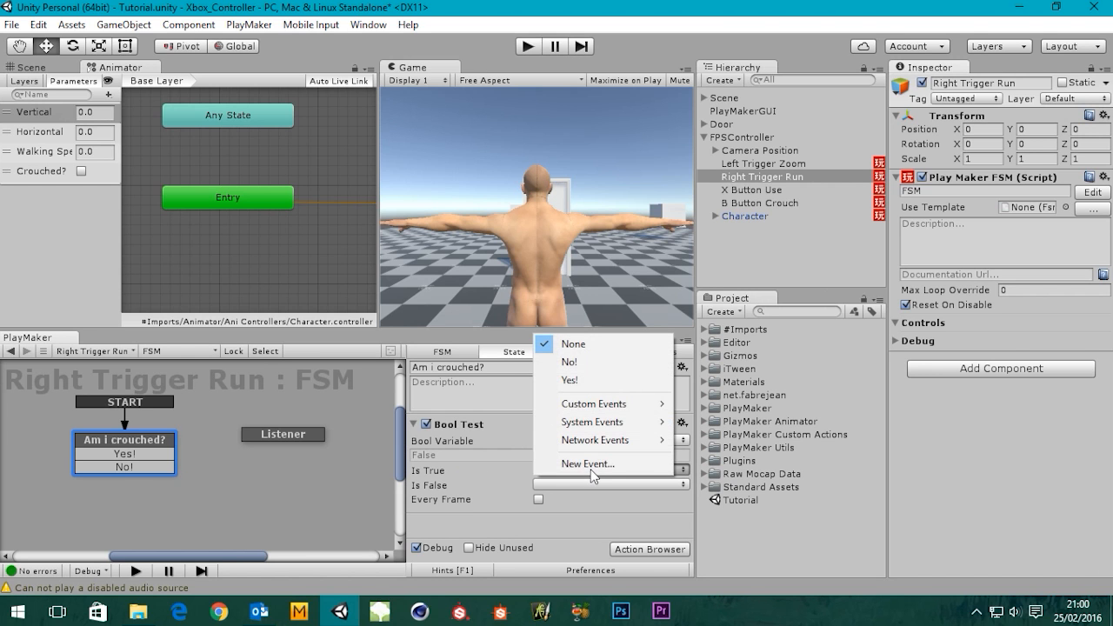
{"action": "left_click", "coordinate": [573, 383]}
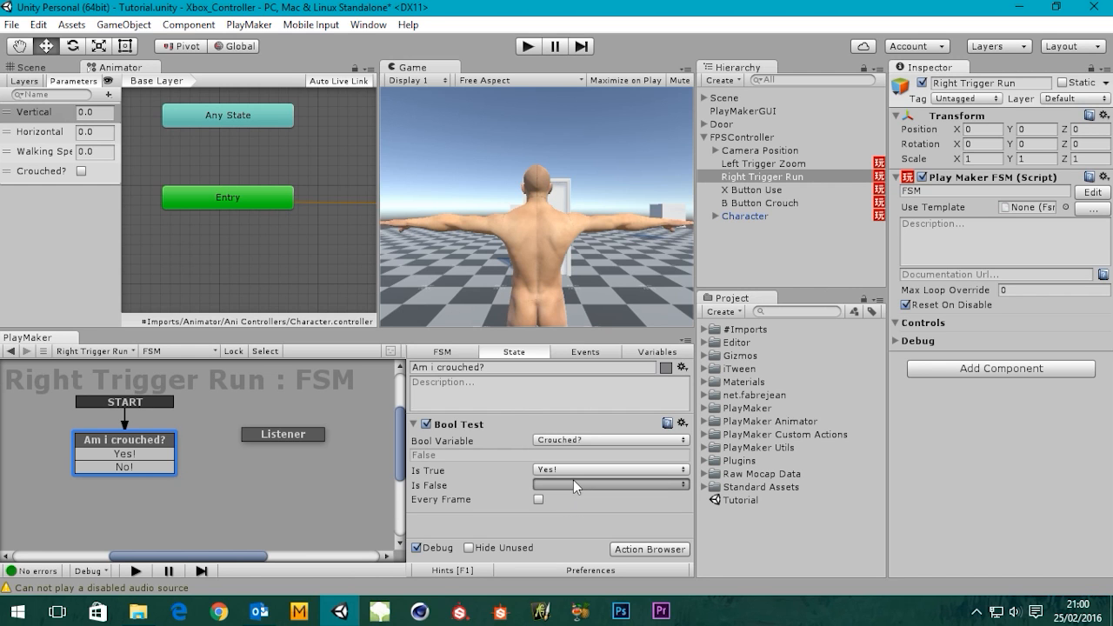
{"action": "left_click", "coordinate": [573, 484]}
{"action": "left_click", "coordinate": [567, 377]}
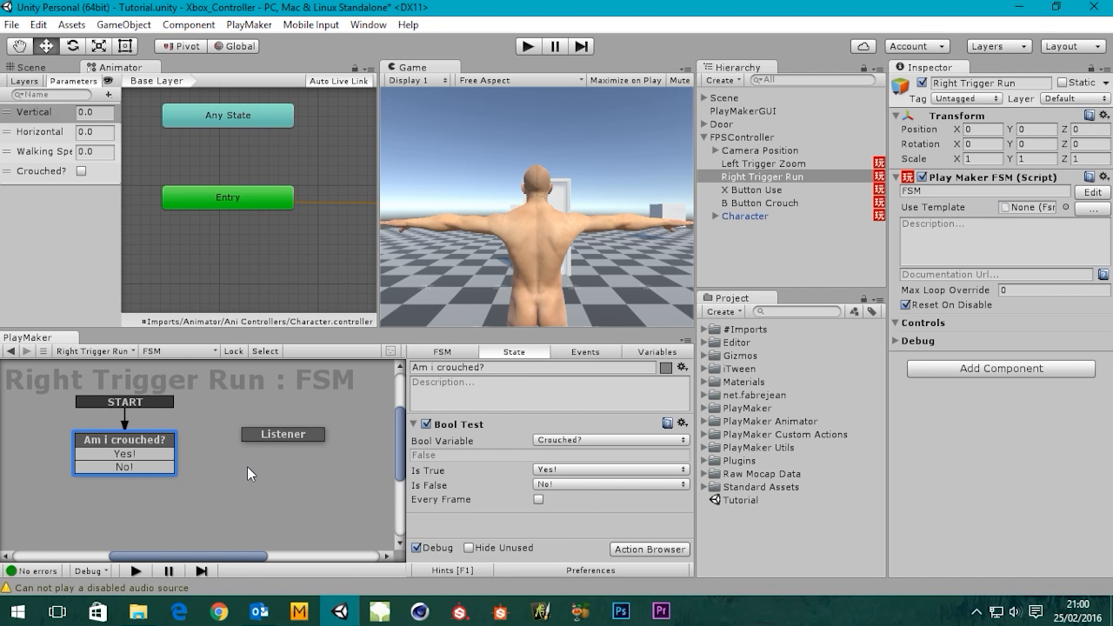
- Move the Listener state farther right and slightly lower, widening its gap from "Am i crouched?"
{"action": "mouse_move", "coordinate": [249, 467]}
{"action": "middle_mouse_down"}
{"action": "mouse_move", "coordinate": [264, 460]}
{"action": "mouse_move", "coordinate": [254, 477]}
{"action": "middle_mouse_up"}
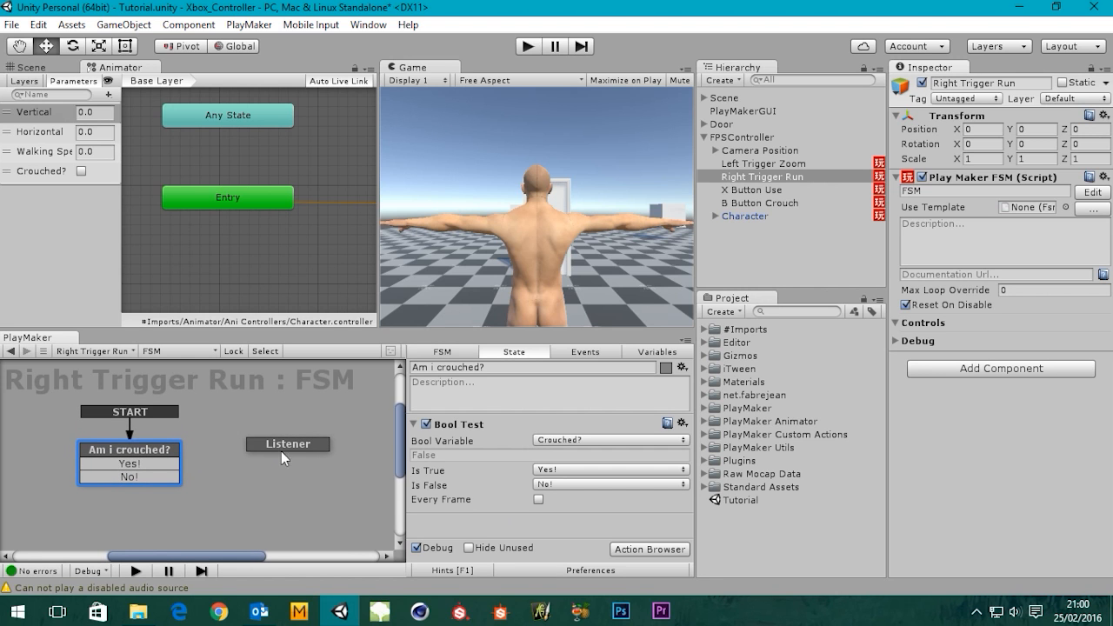
{"action": "left_click_drag", "start_coordinate": [296, 442], "coordinate": [358, 458]}
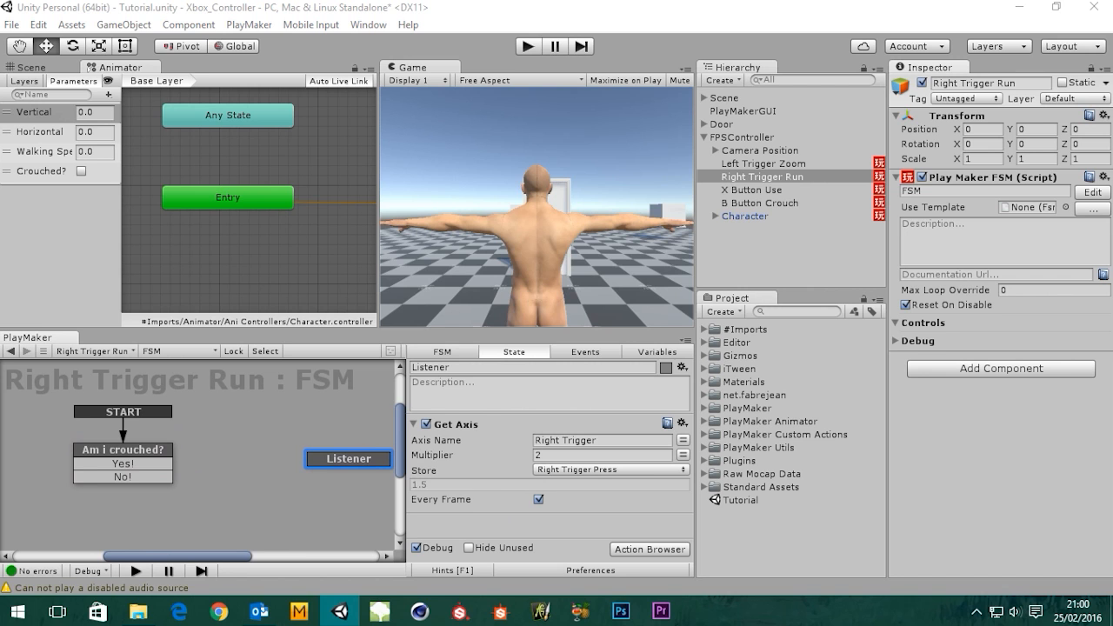
- Add a new state to the Right Trigger Run FSM, between "Am i crouched?" and Listener and slightly above them
{"action": "middle_click_drag", "start_coordinate": [266, 462], "coordinate": [242, 448]}
{"action": "right_click", "coordinate": [227, 411]}
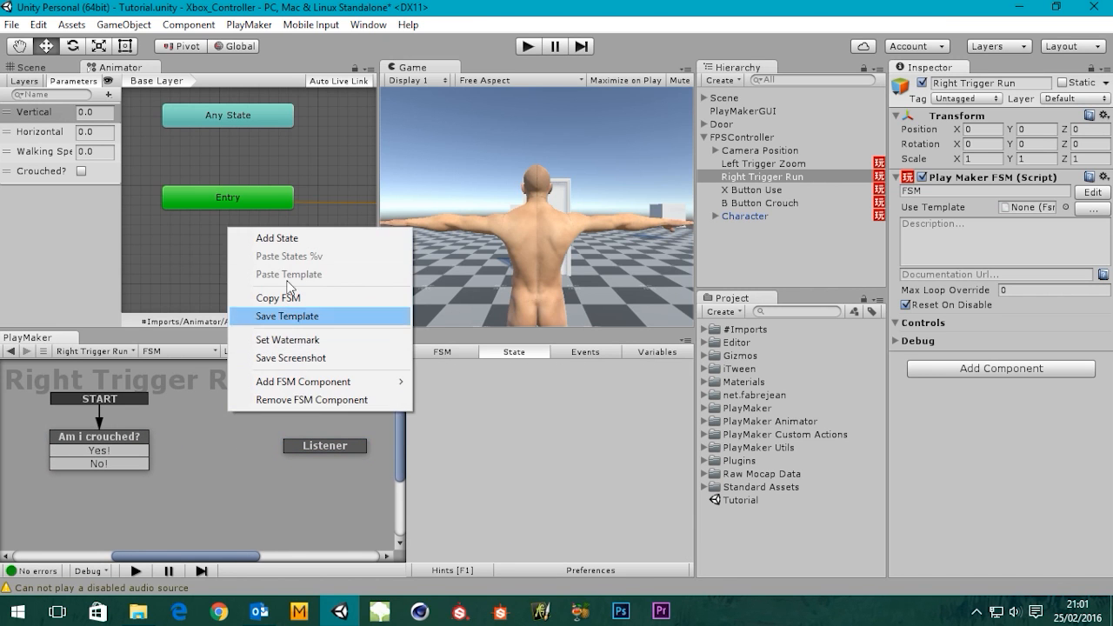
{"action": "left_click", "coordinate": [280, 240]}
{"action": "left_click_drag", "start_coordinate": [270, 419], "coordinate": [238, 420]}
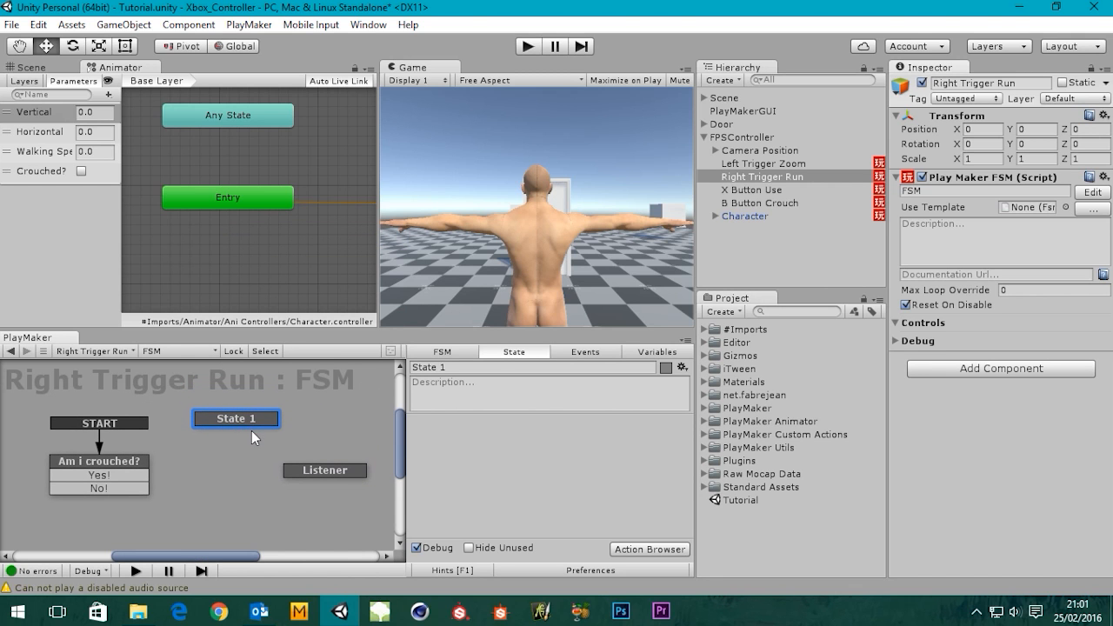
- Rename the new state as "Yes I'm Crouched"
{"action": "left_click", "coordinate": [499, 368]}
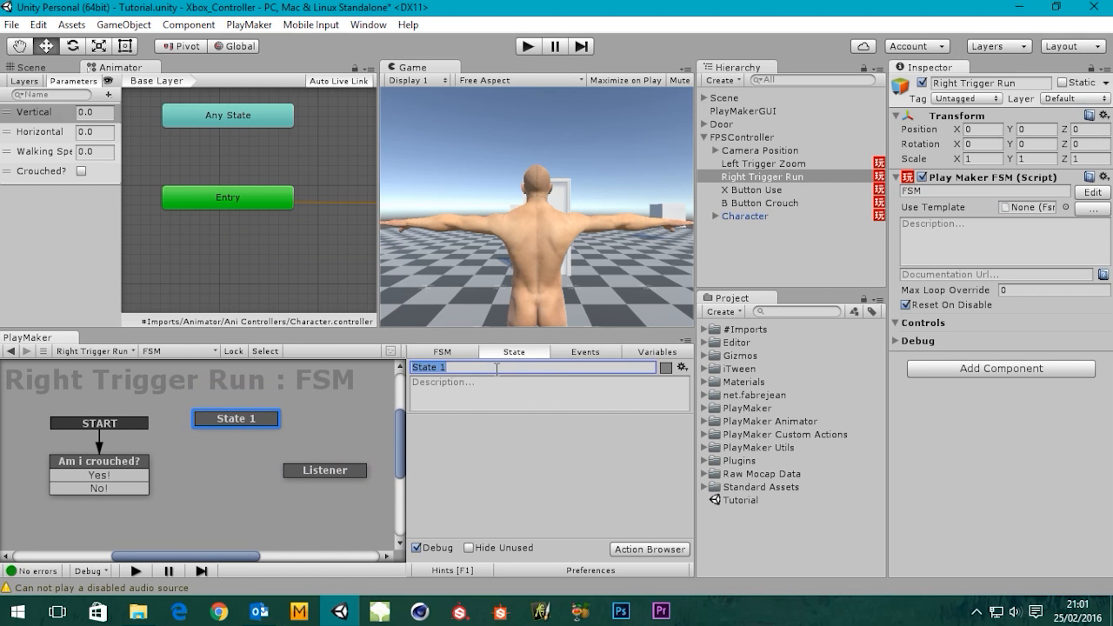
{"action": "type", "text": "Yes"}
{"action": "type", "text": " 'i"}
{"action": "key", "text": "BackSpace"}
{"action": "key", "text": "BackSpace"}
{"action": "key", "text": "BackSpace"}
{"action": "type", "text": "i'm C"}
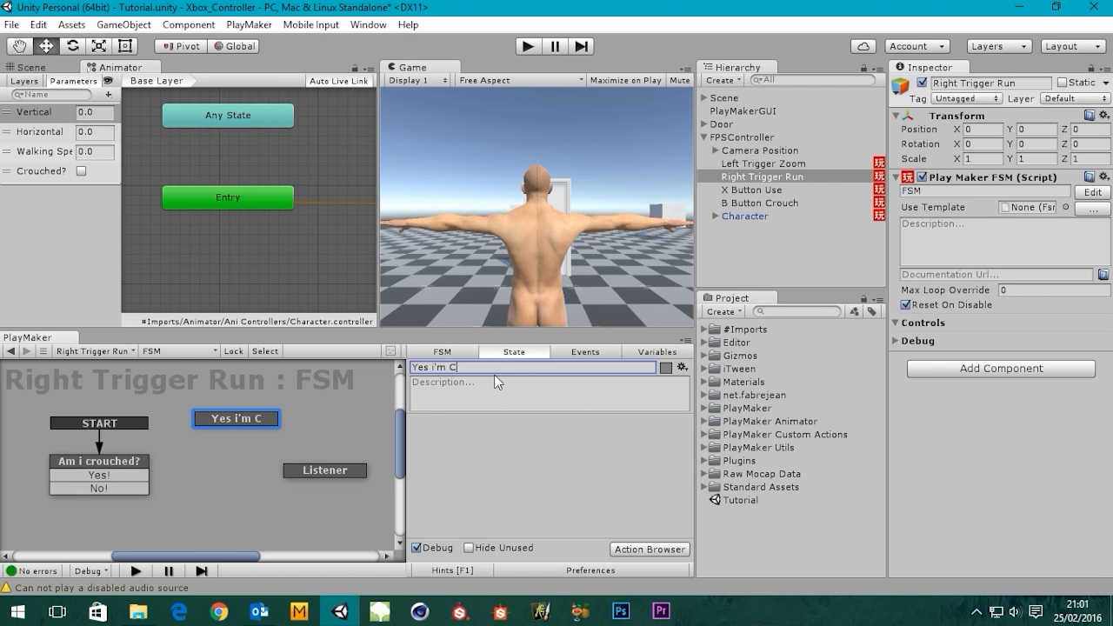
{"action": "type", "text": "rouched"}
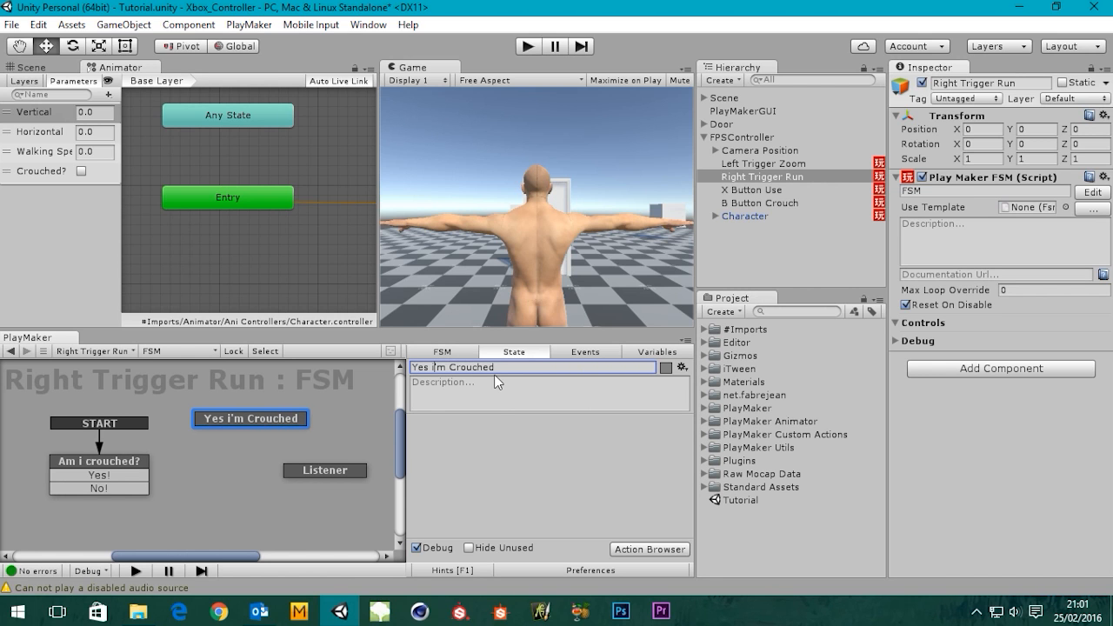
{"action": "key", "text": "BackSpace"}
{"action": "type", "text": "I"}
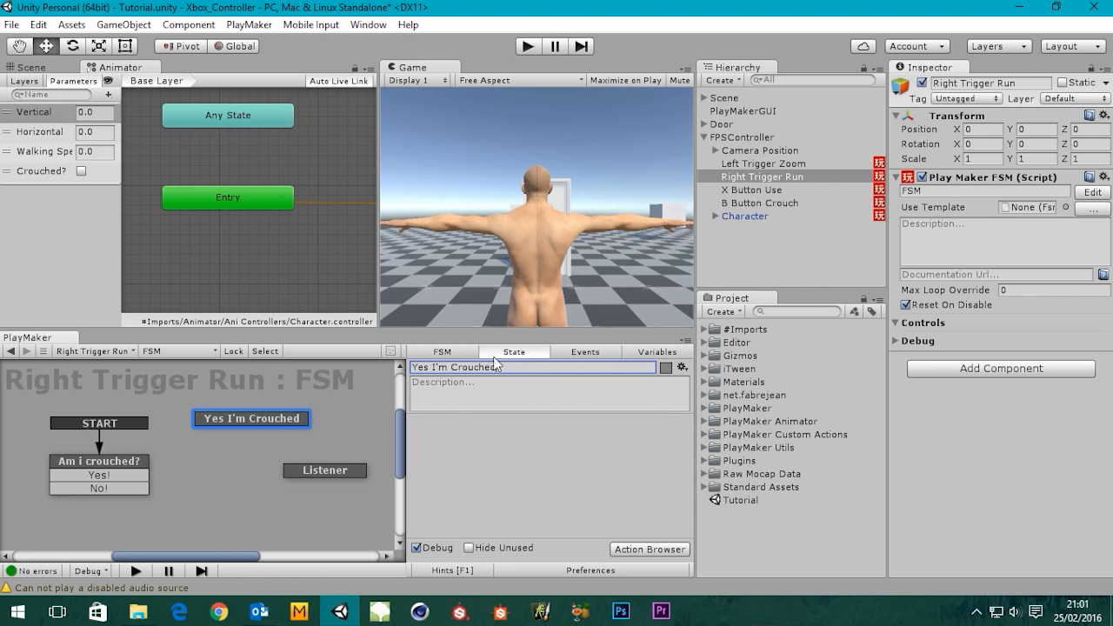
- Add a FINISHED transition to the "Yes I'm Crouched" state and shift the state slightly to the right
{"action": "mouse_move", "coordinate": [269, 428]}
{"action": "middle_mouse_down"}
{"action": "mouse_move", "coordinate": [281, 390]}
{"action": "mouse_move", "coordinate": [263, 425]}
{"action": "middle_mouse_up"}
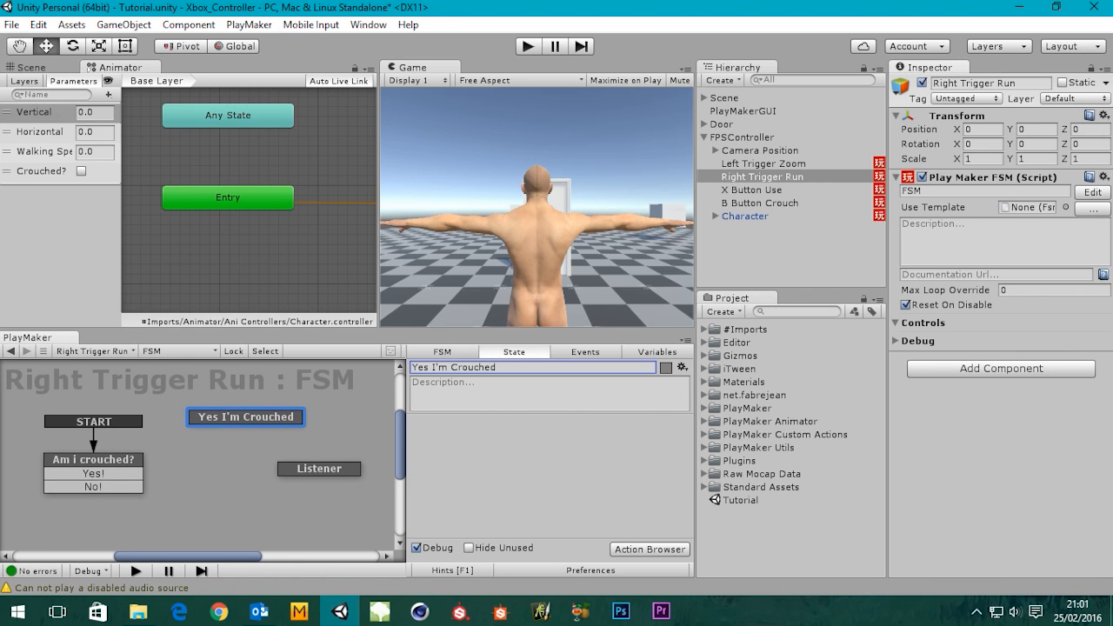
{"action": "right_click", "coordinate": [244, 416]}
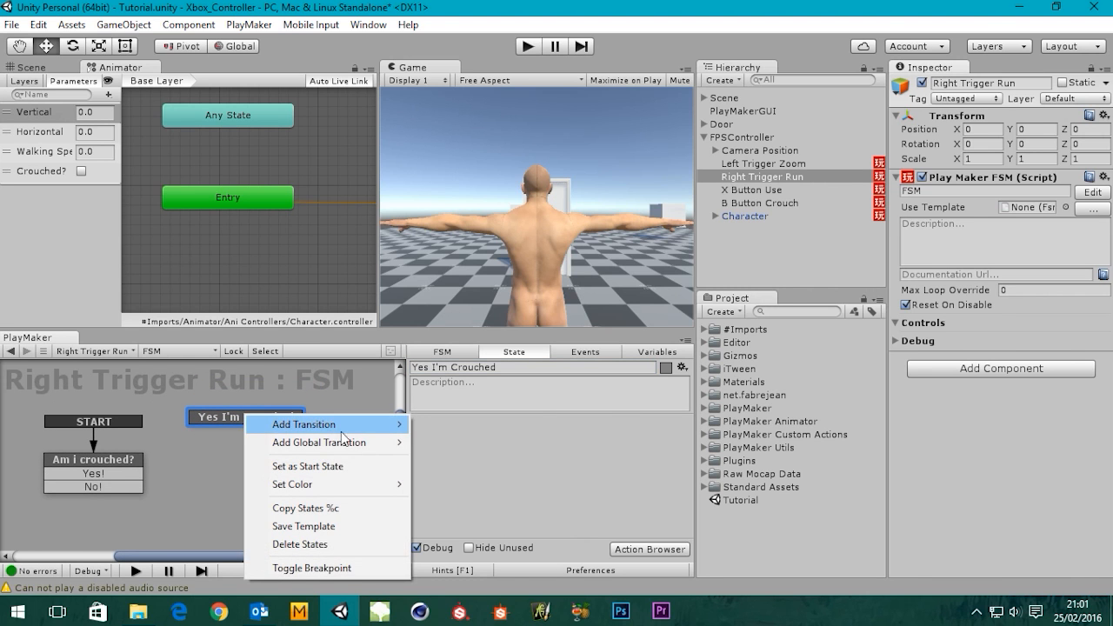
{"action": "mouse_move", "coordinate": [342, 426]}
{"action": "left_click", "coordinate": [454, 460]}
{"action": "middle_click_drag", "start_coordinate": [261, 438], "coordinate": [287, 412]}
{"action": "left_click_drag", "start_coordinate": [274, 401], "coordinate": [298, 408]}
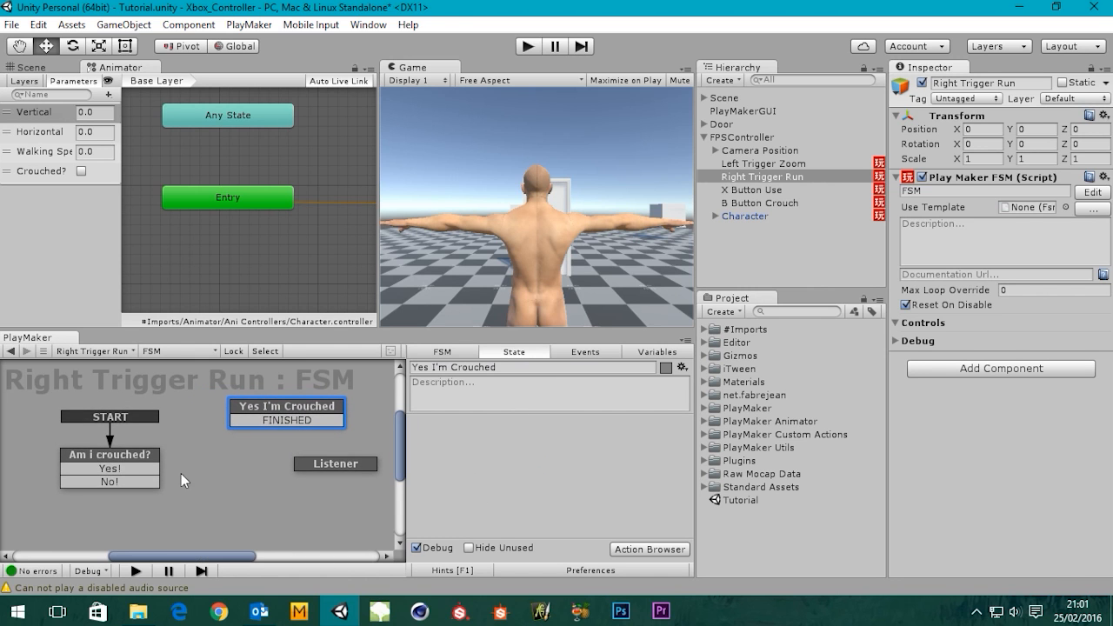
- Connect the "Yes!" transition of "Am i crouched?" to the "Yes I'm Crouched" state
{"action": "middle_click_drag", "start_coordinate": [194, 471], "coordinate": [193, 454]}
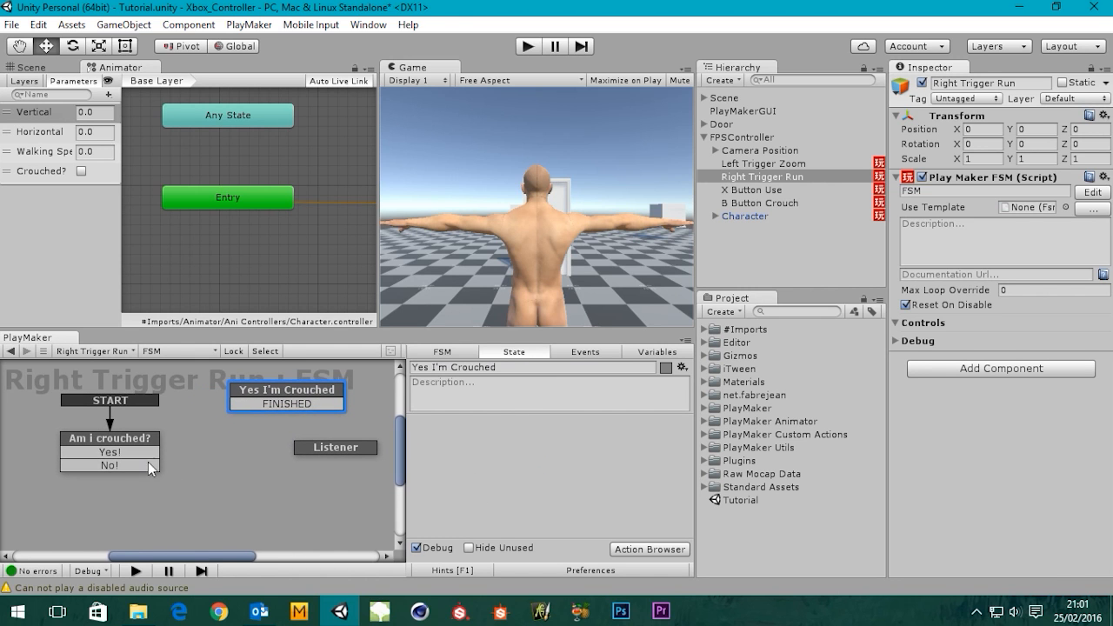
{"action": "left_click", "coordinate": [158, 454]}
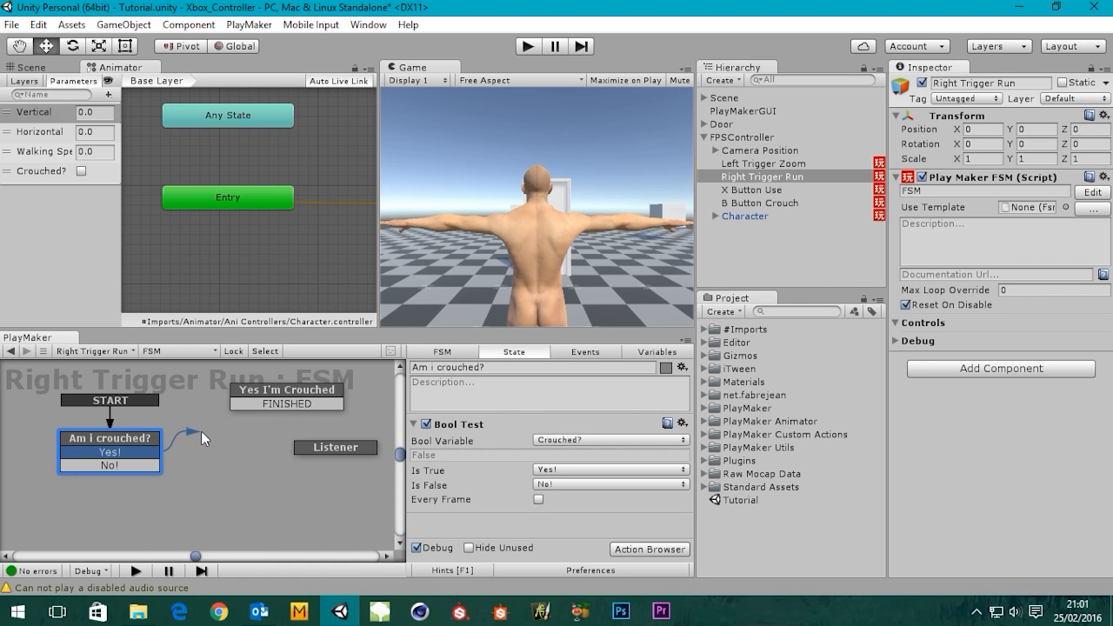
{"action": "left_click_drag", "start_coordinate": [200, 431], "coordinate": [250, 421]}
{"action": "middle_click_drag", "start_coordinate": [250, 421], "coordinate": [226, 414]}
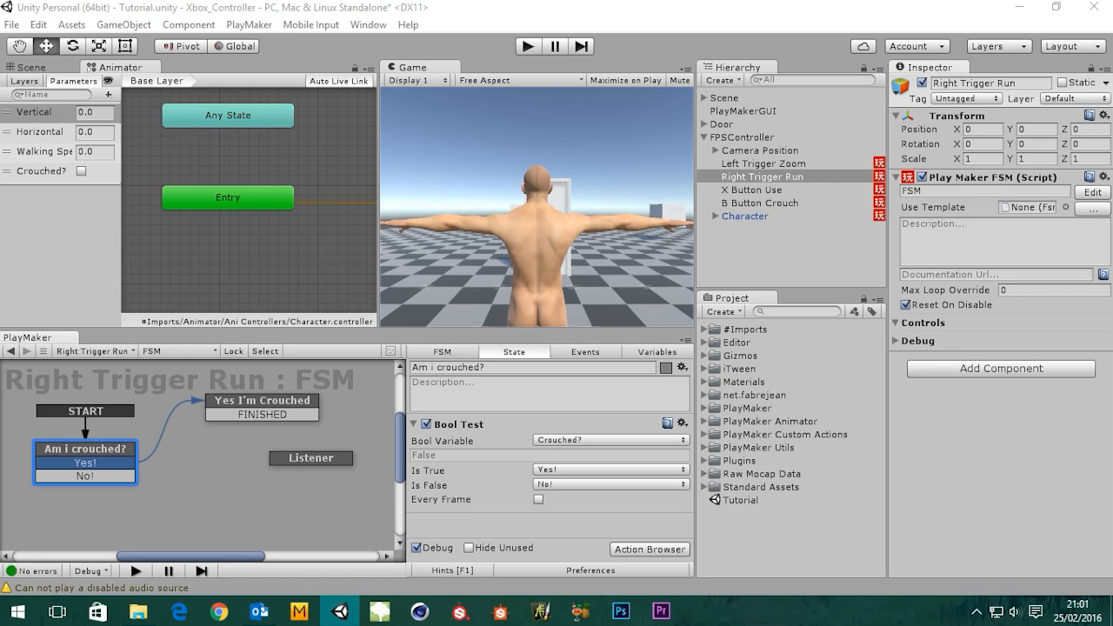
- Connect the FINISHED transition of "Yes I'm Crouched" back to the "Am i crouched?" state
{"action": "left_click", "coordinate": [251, 407]}
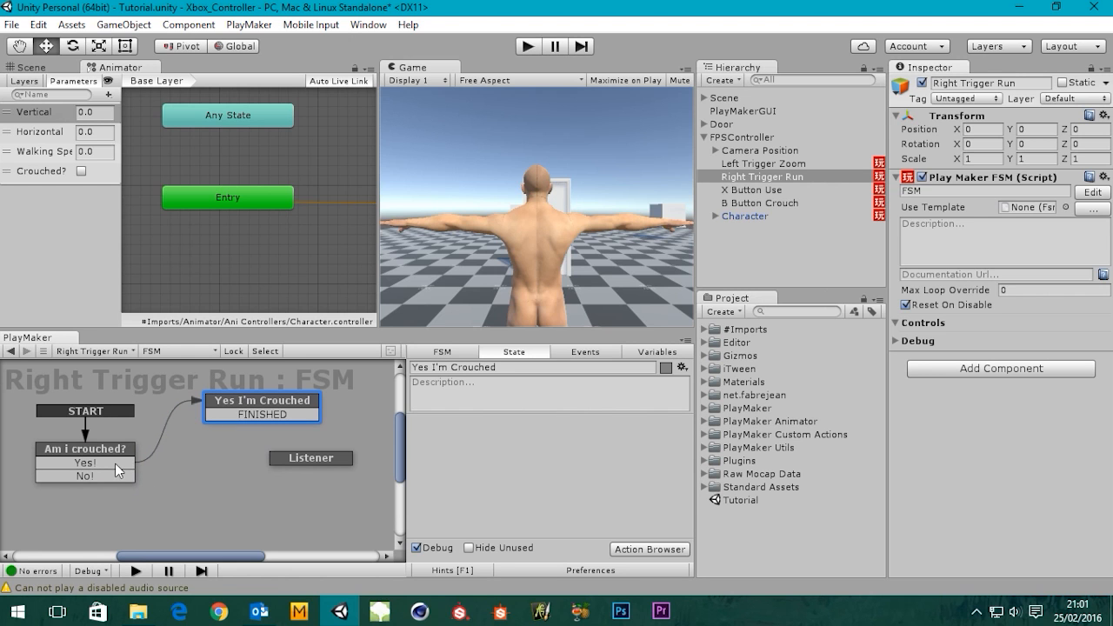
{"action": "left_click", "coordinate": [100, 466]}
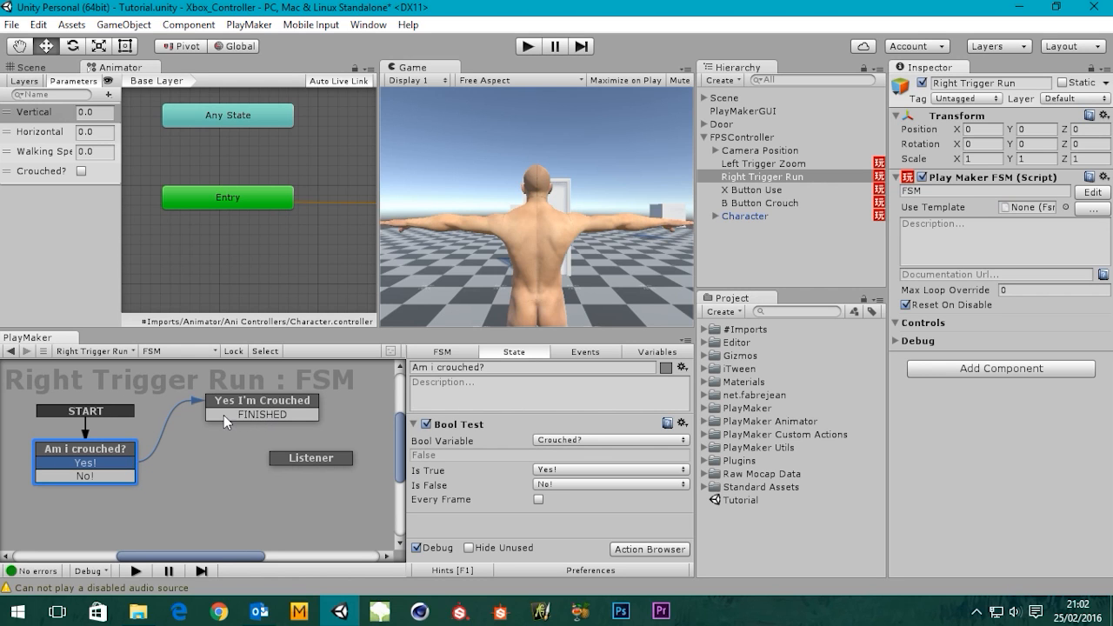
{"action": "left_click_drag", "start_coordinate": [211, 416], "coordinate": [130, 453]}
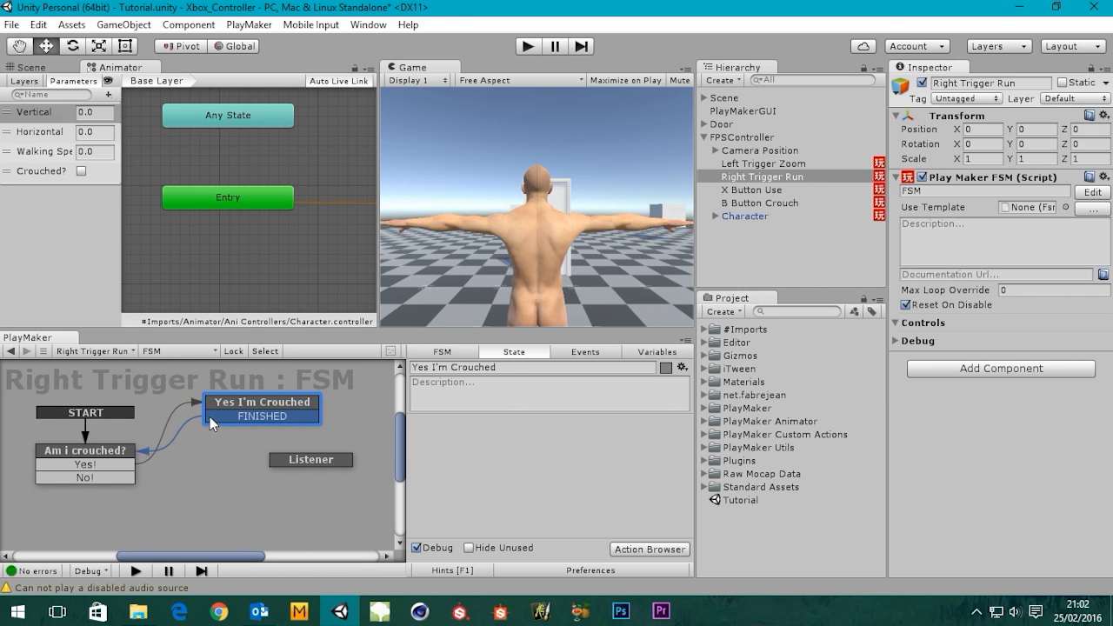
- Find the Bool Changed action by searching for "bool chan" and add it to the "Yes I'm Crouched" state
{"action": "middle_click_drag", "start_coordinate": [210, 416], "coordinate": [226, 397]}
{"action": "left_click", "coordinate": [282, 385]}
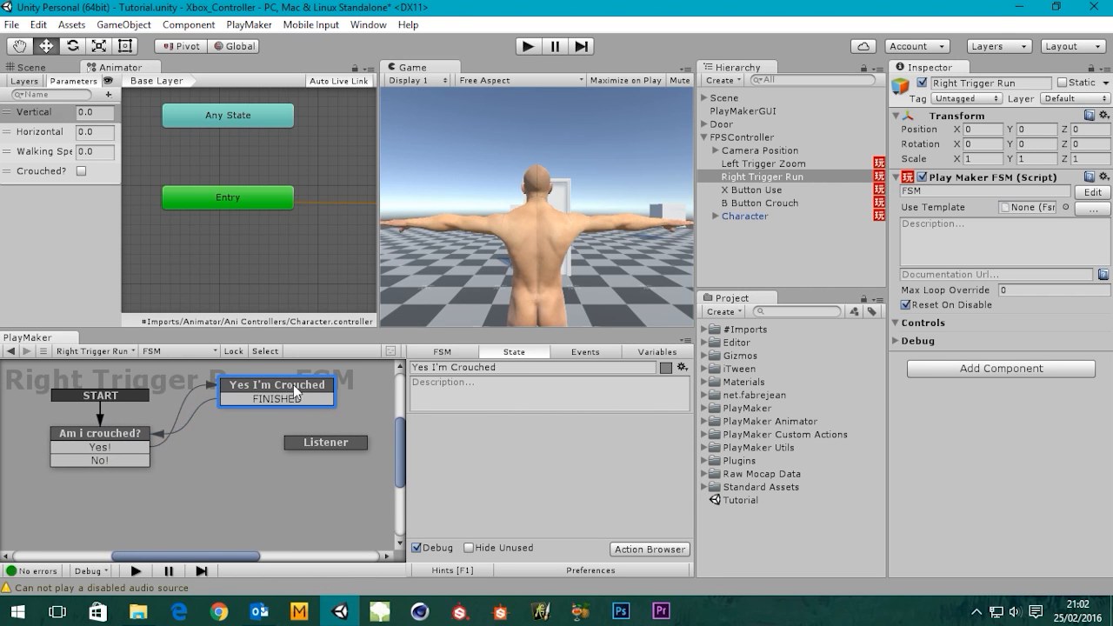
{"action": "left_click", "coordinate": [650, 549]}
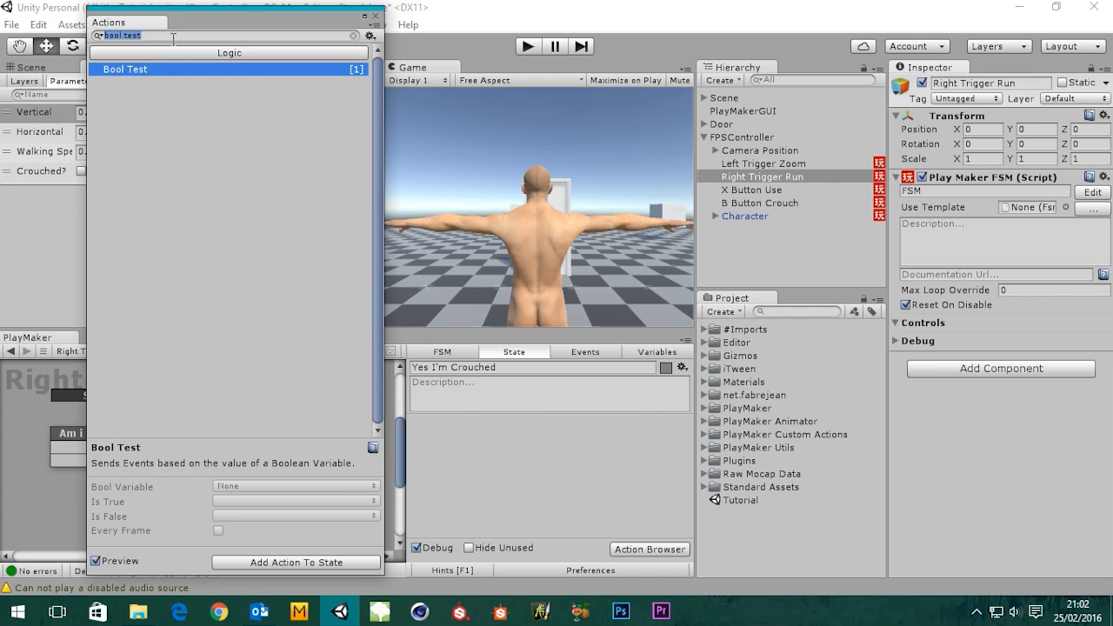
{"action": "type", "text": "bool"}
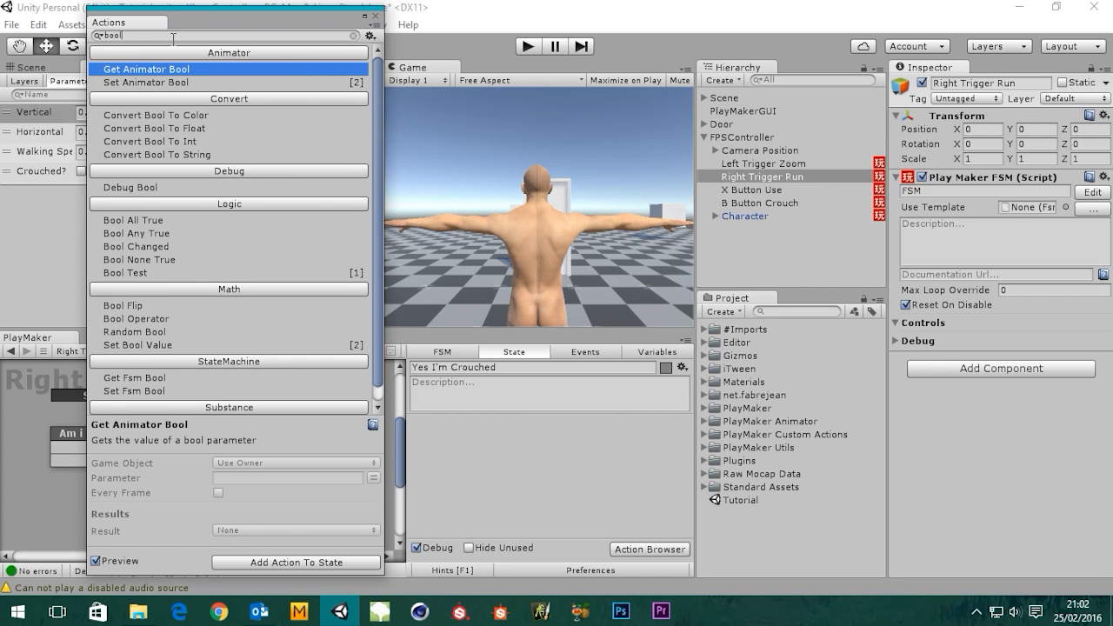
{"action": "type", "text": " chan"}
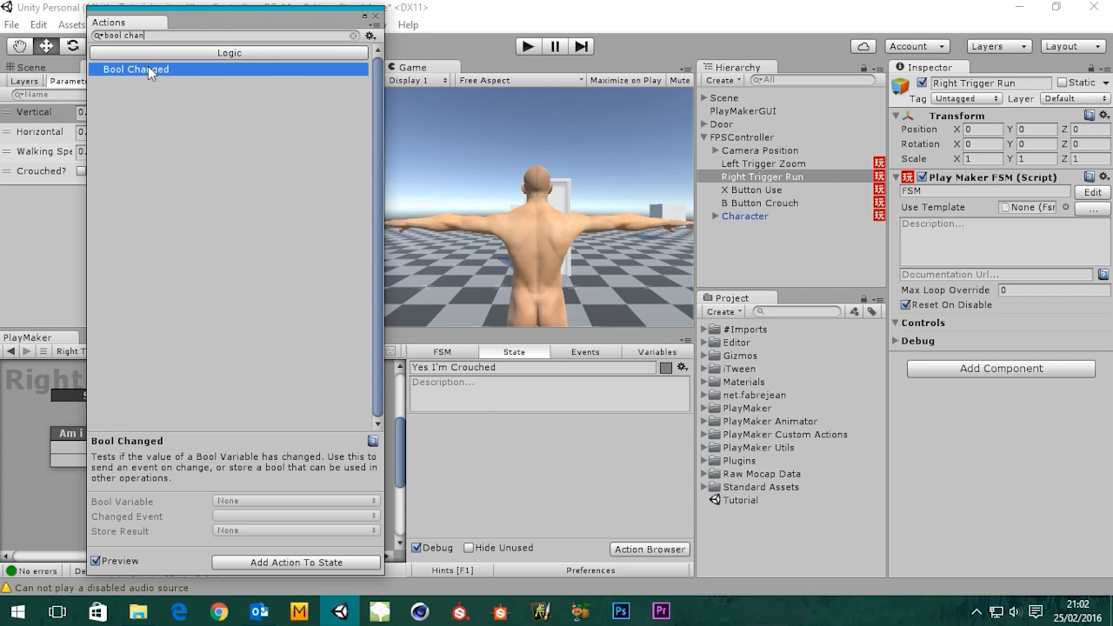
{"action": "double_click", "coordinate": [148, 68]}
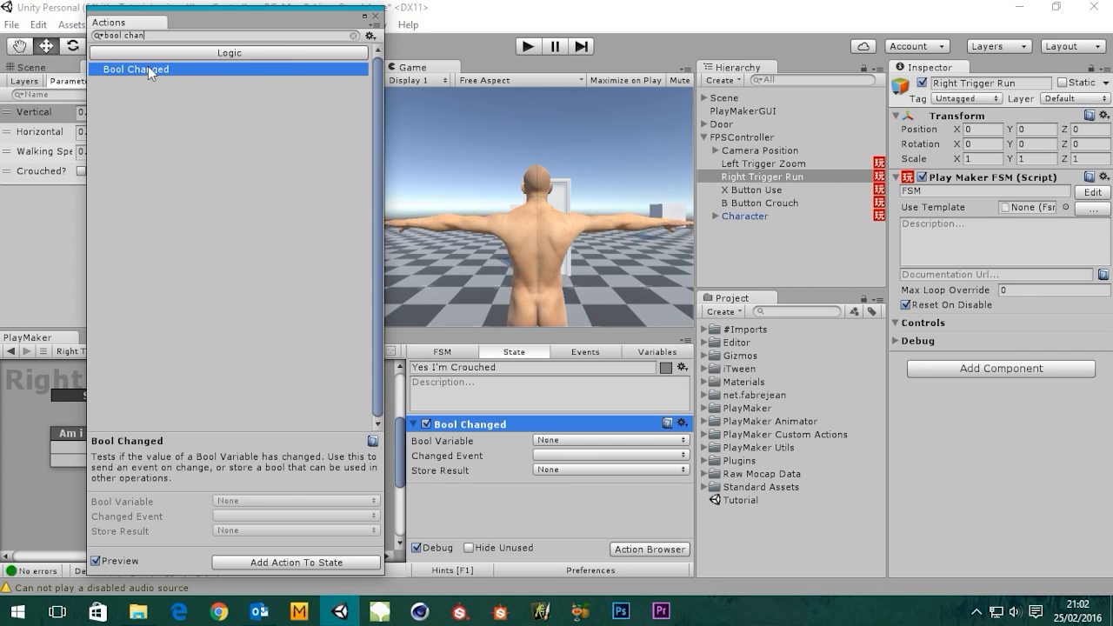
{"action": "left_click", "coordinate": [375, 18]}
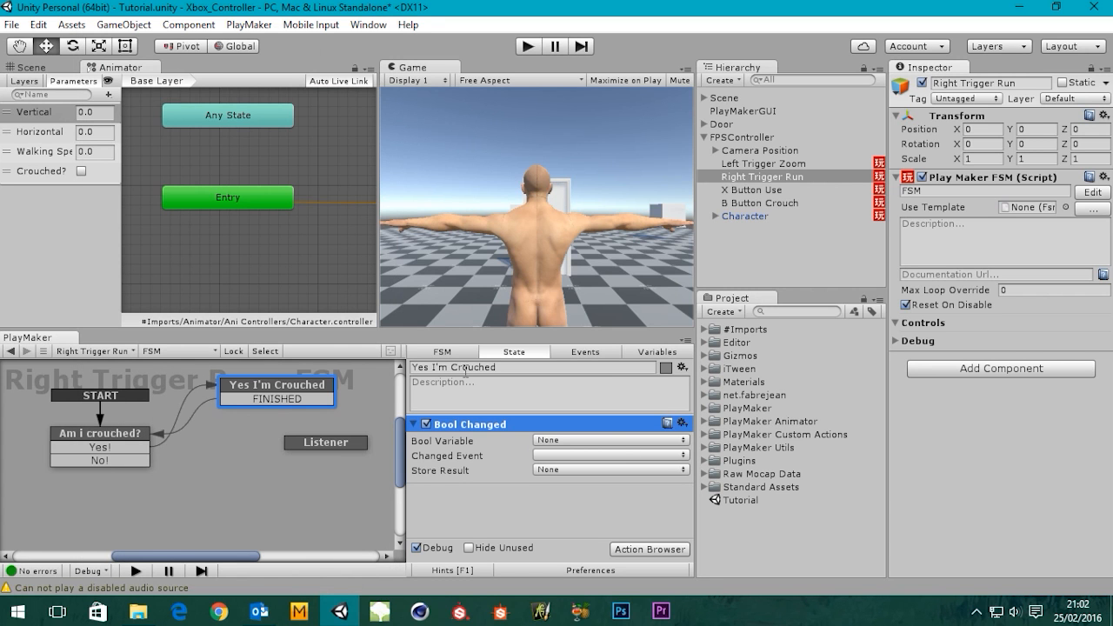
- Set Bool Changed to watch the global variable "Crouched?" and send FINISHED as its Changed Event
{"action": "left_click", "coordinate": [600, 439]}
{"action": "mouse_move", "coordinate": [618, 476]}
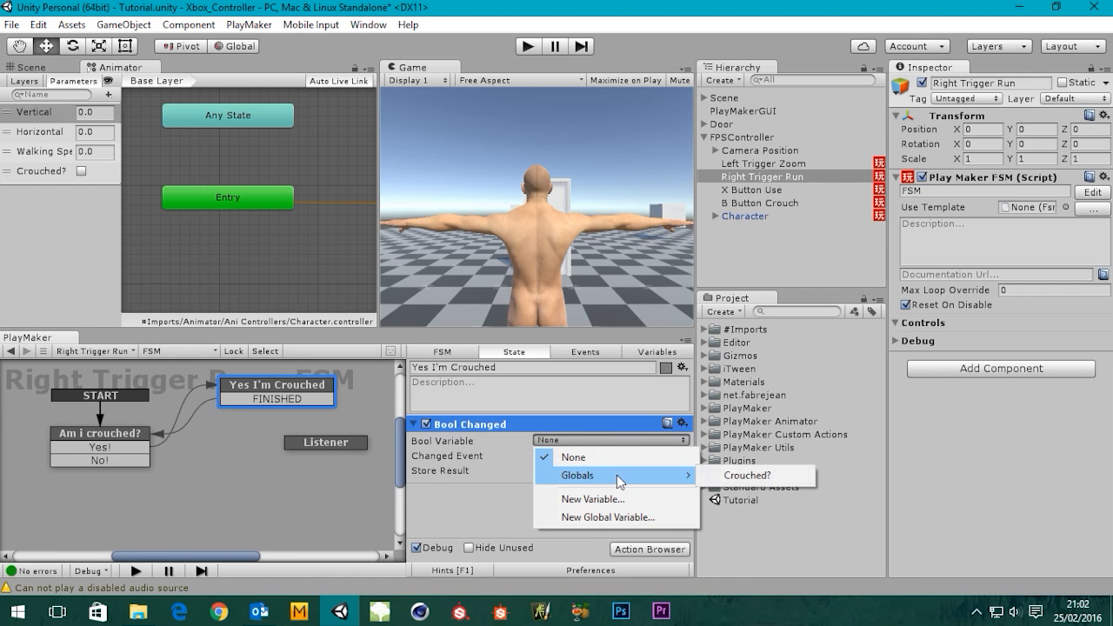
{"action": "left_click", "coordinate": [749, 476]}
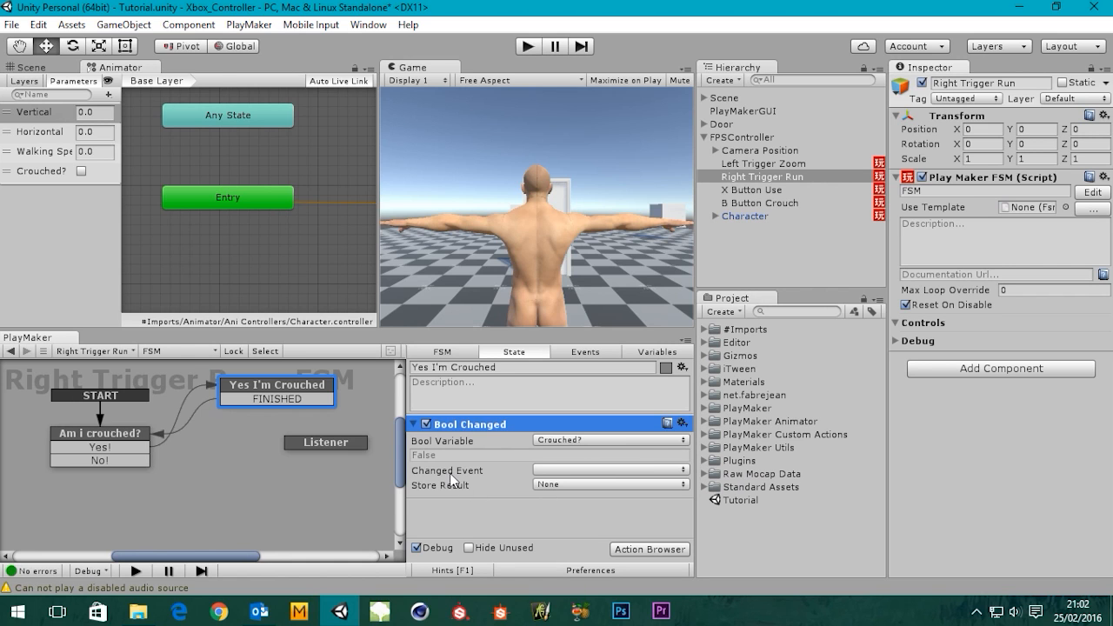
{"action": "left_click", "coordinate": [570, 469]}
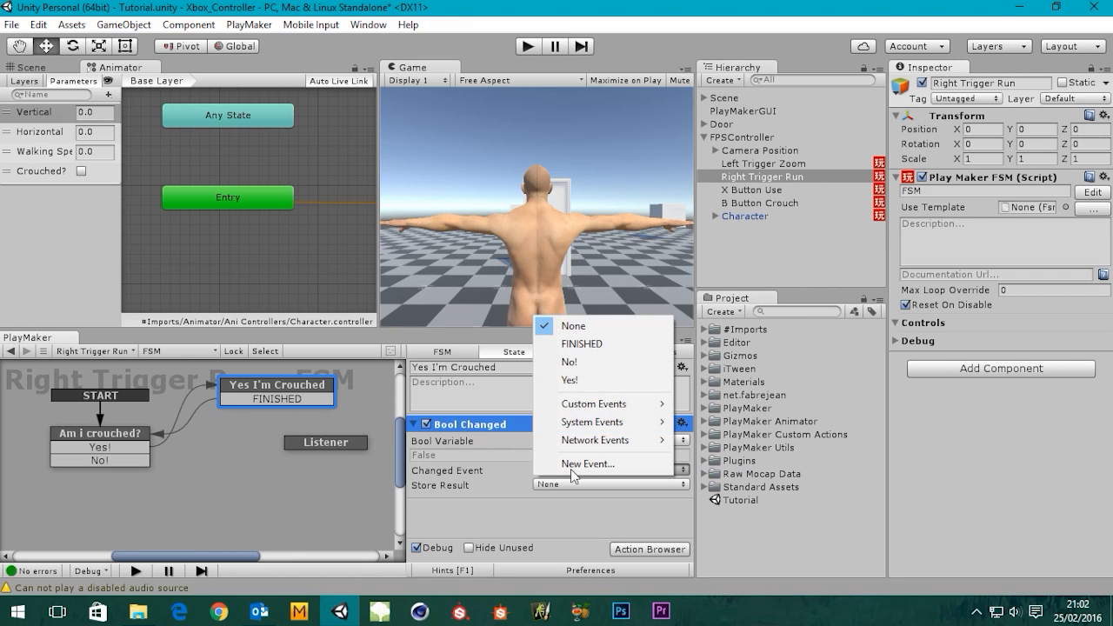
{"action": "left_click", "coordinate": [582, 344]}
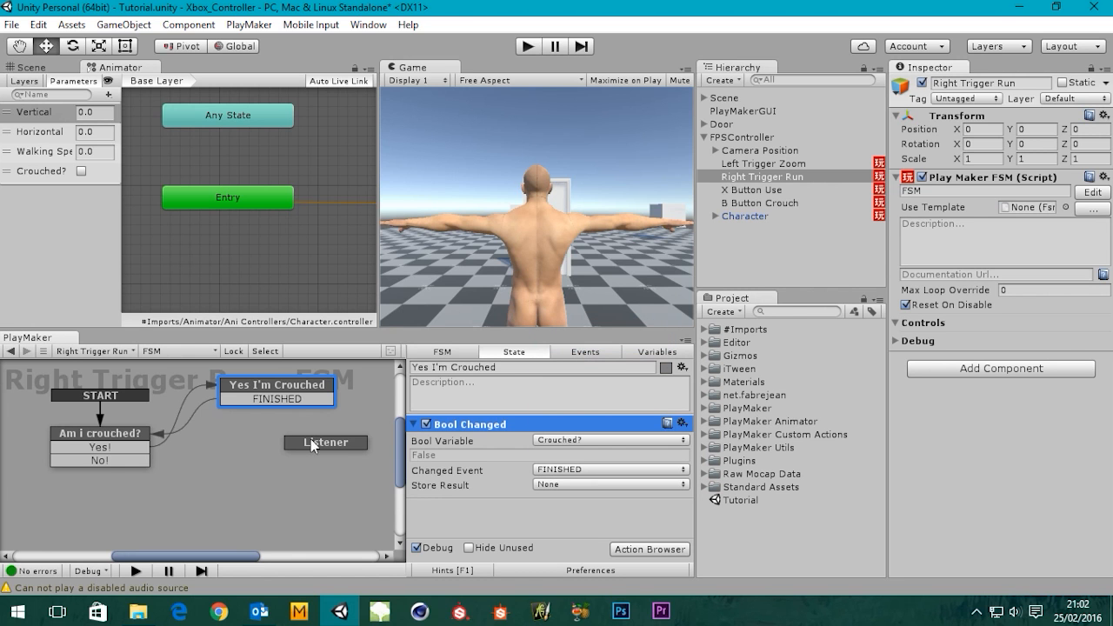
- Move the Listener state farther right, away from the "Am i crouched?" and "Yes I'm Crouched" states
{"action": "middle_click_drag", "start_coordinate": [196, 444], "coordinate": [186, 454]}
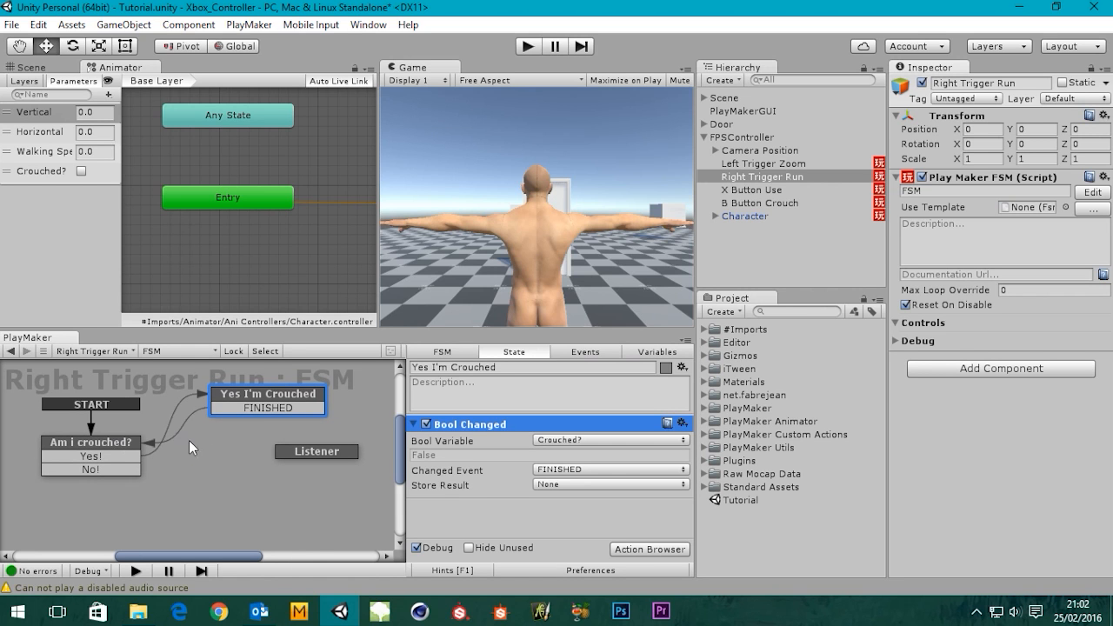
{"action": "middle_click_drag", "start_coordinate": [189, 440], "coordinate": [195, 430]}
{"action": "left_click", "coordinate": [297, 441]}
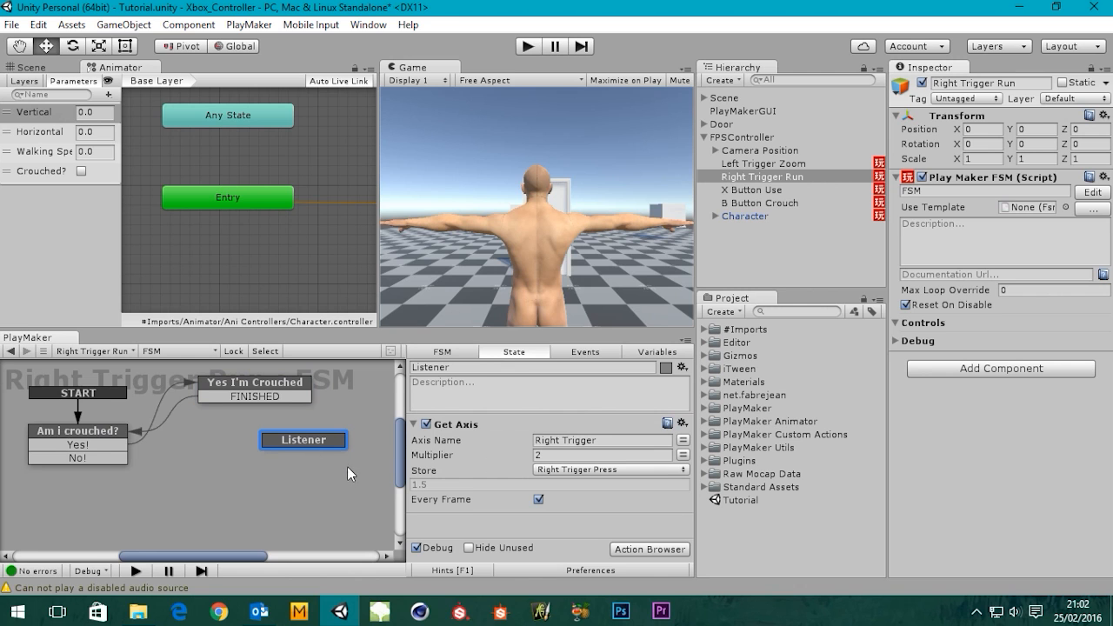
{"action": "middle_click_drag", "start_coordinate": [347, 473], "coordinate": [336, 475]}
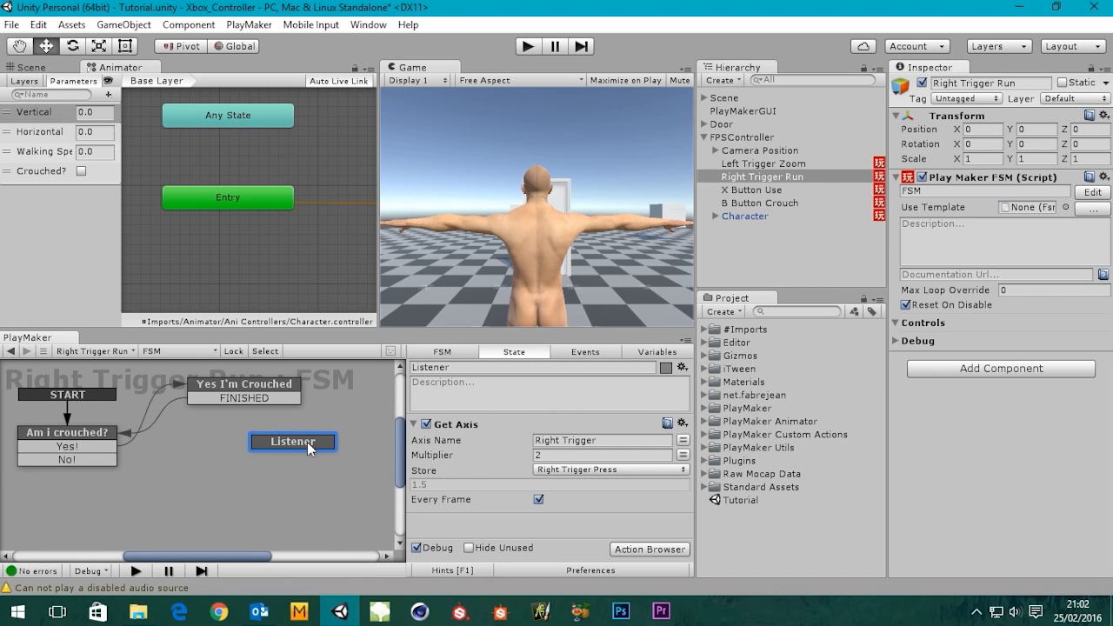
{"action": "left_click_drag", "start_coordinate": [309, 448], "coordinate": [352, 457]}
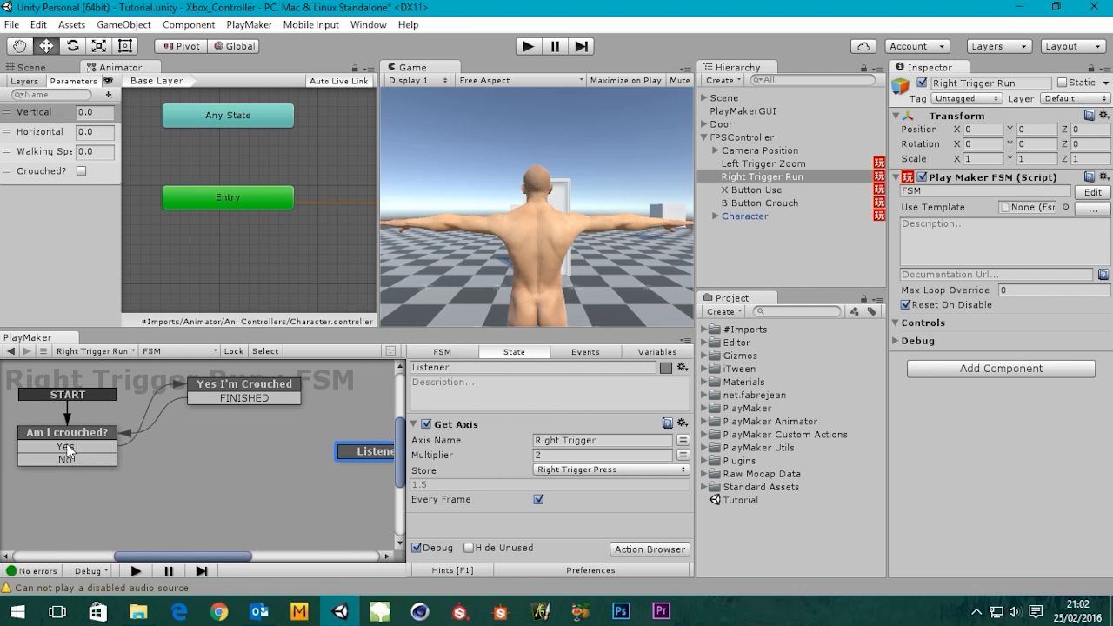
- Review the "Am i crouched?" and "Yes I'm Crouched" states' actions, and connect the "No!" transition to the Listener state
{"action": "left_click", "coordinate": [83, 437]}
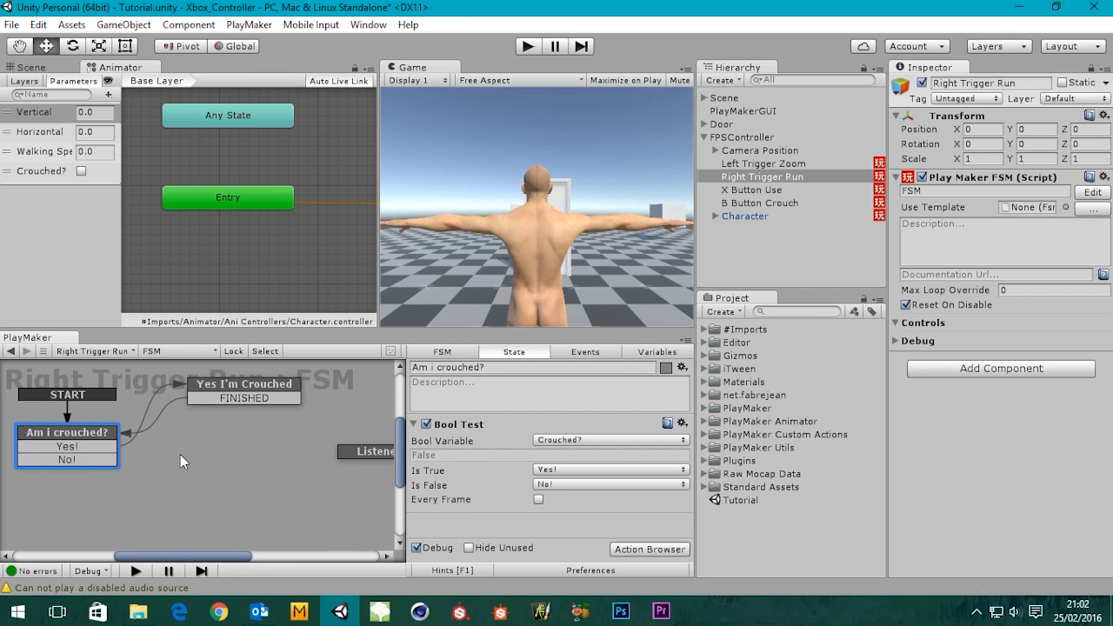
{"action": "left_click", "coordinate": [251, 386]}
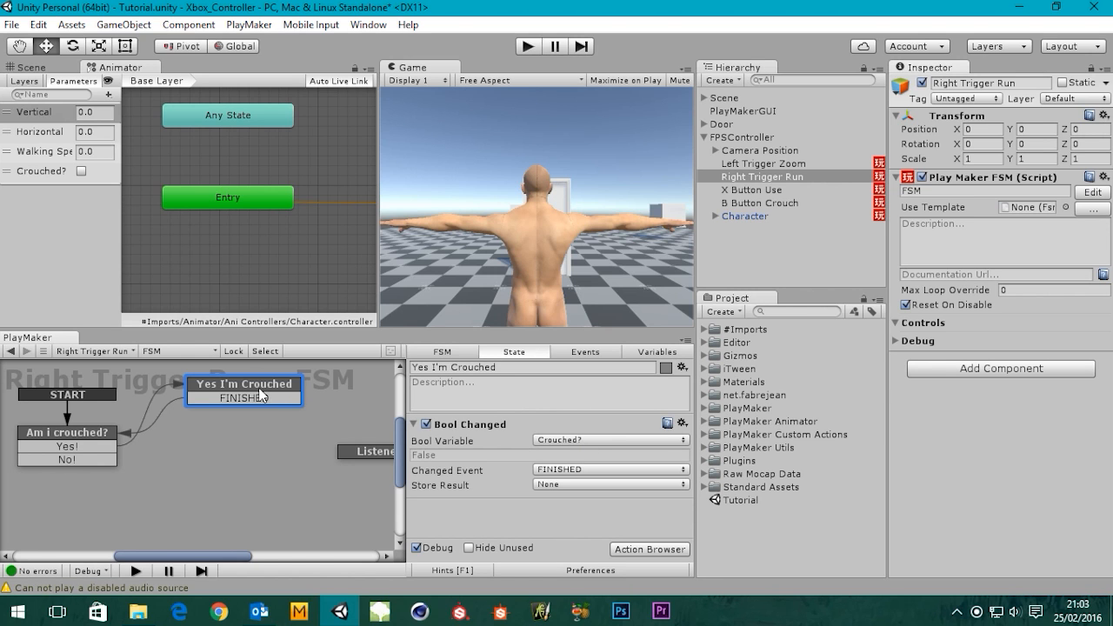
{"action": "left_click", "coordinate": [61, 439]}
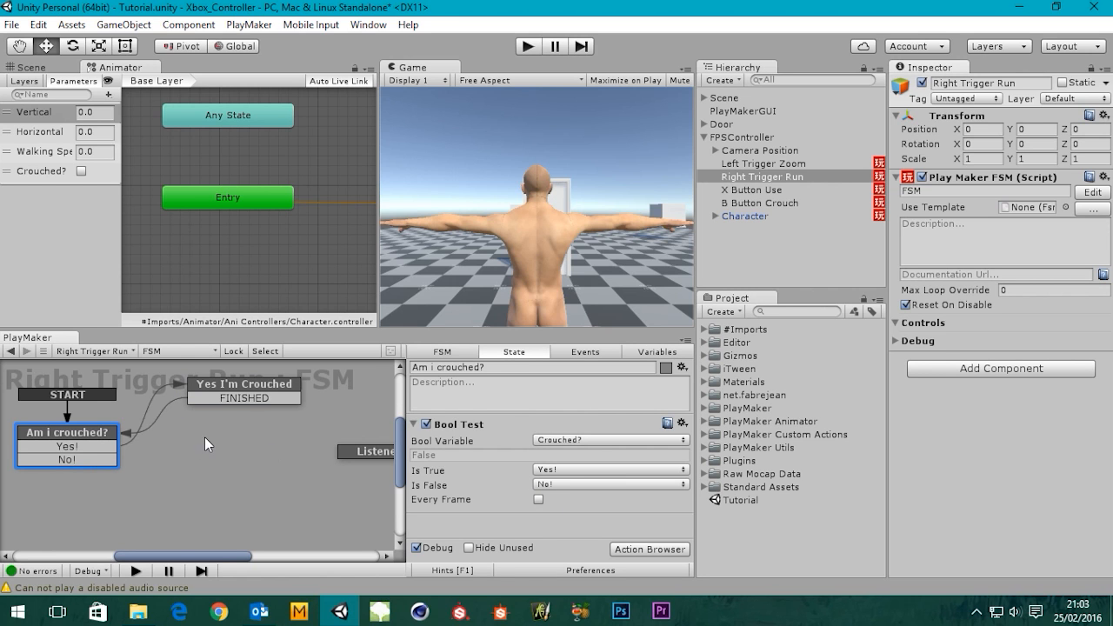
{"action": "left_click", "coordinate": [230, 388]}
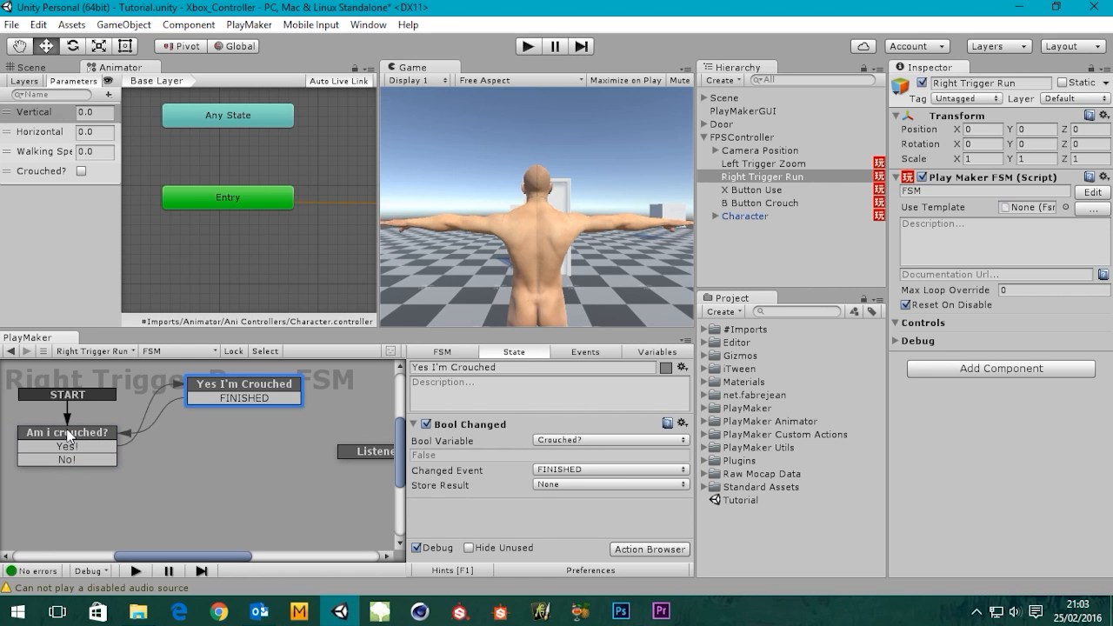
{"action": "left_click", "coordinate": [69, 434]}
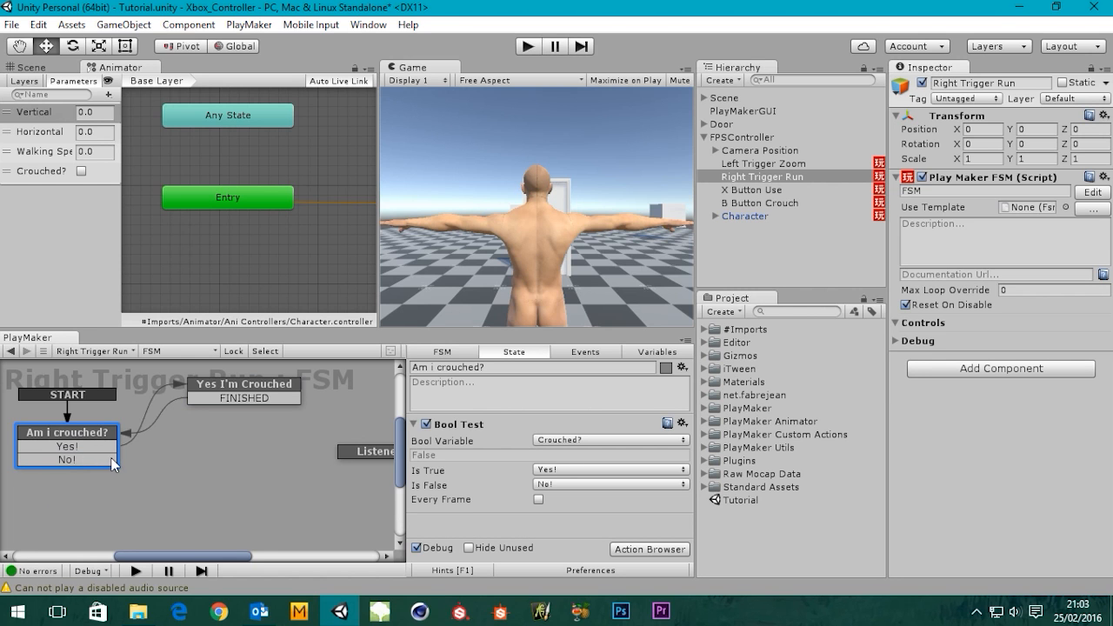
{"action": "left_click_drag", "start_coordinate": [113, 460], "coordinate": [344, 449]}
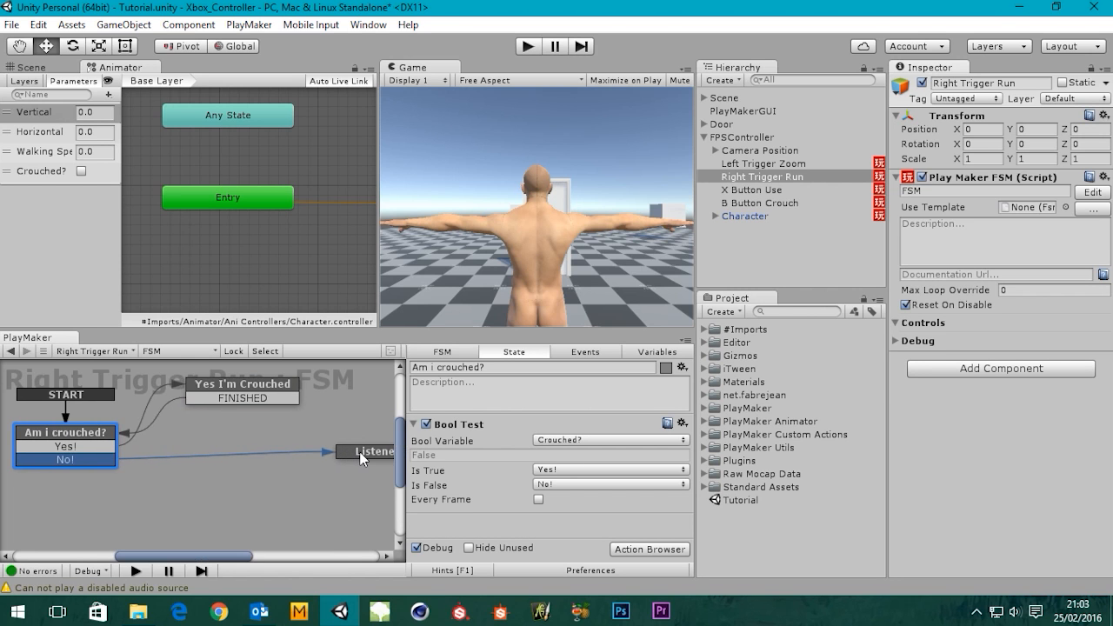
- Move the Listener state closer to the "Am i crouched?" and "Yes I'm Crouched" states
{"action": "left_click", "coordinate": [361, 454]}
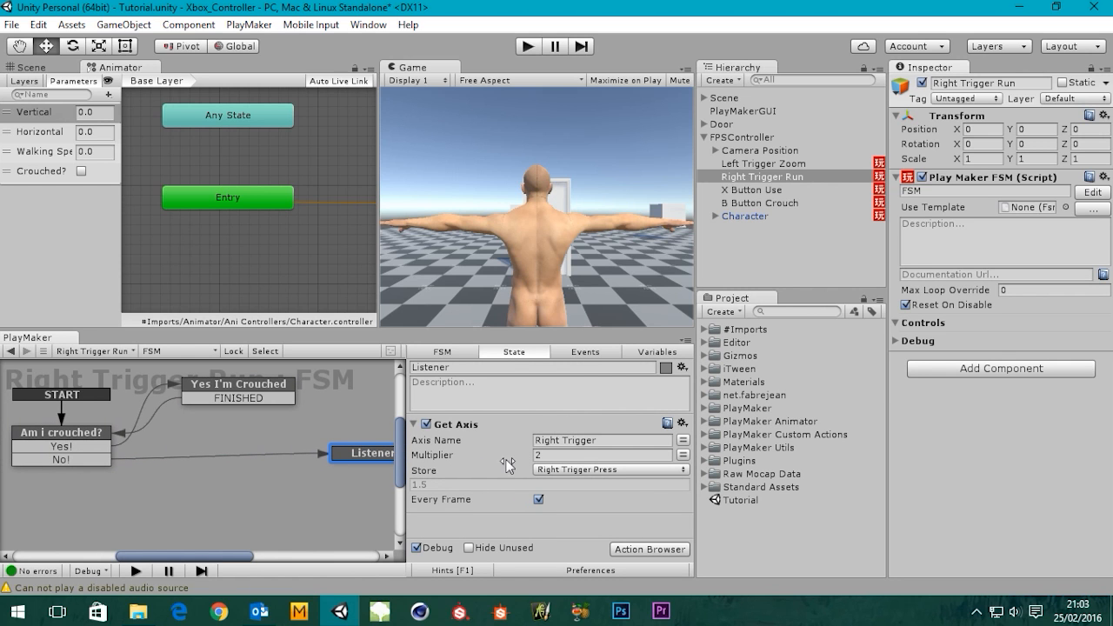
{"action": "middle_click_drag", "start_coordinate": [330, 476], "coordinate": [317, 475]}
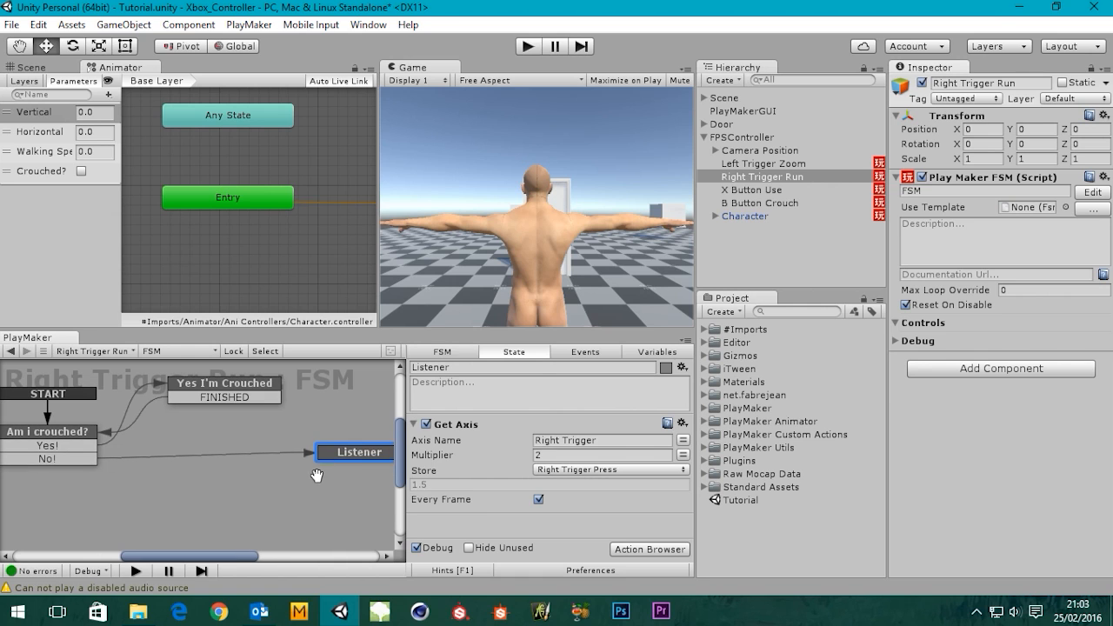
{"action": "left_click_drag", "start_coordinate": [361, 461], "coordinate": [308, 460]}
{"action": "middle_click_drag", "start_coordinate": [242, 498], "coordinate": [281, 499]}
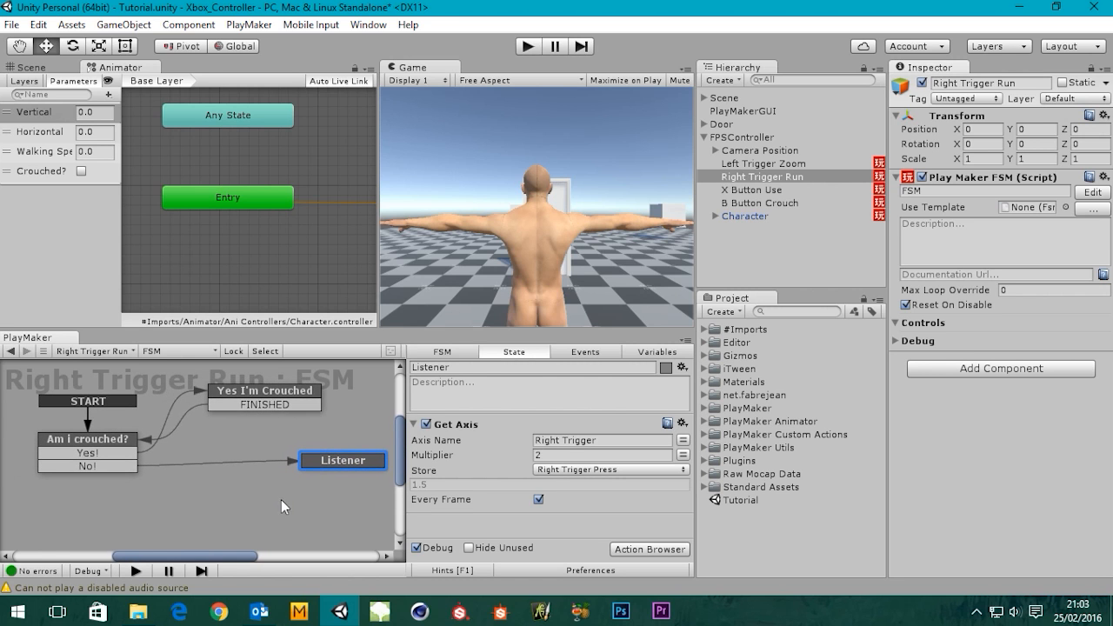
- Add a FINISHED transition to the Listener state and connect it back to the "Am i crouched?" state
{"action": "left_click", "coordinate": [249, 392]}
{"action": "left_click", "coordinate": [342, 463]}
{"action": "left_click", "coordinate": [90, 466]}
{"action": "left_click", "coordinate": [104, 440]}
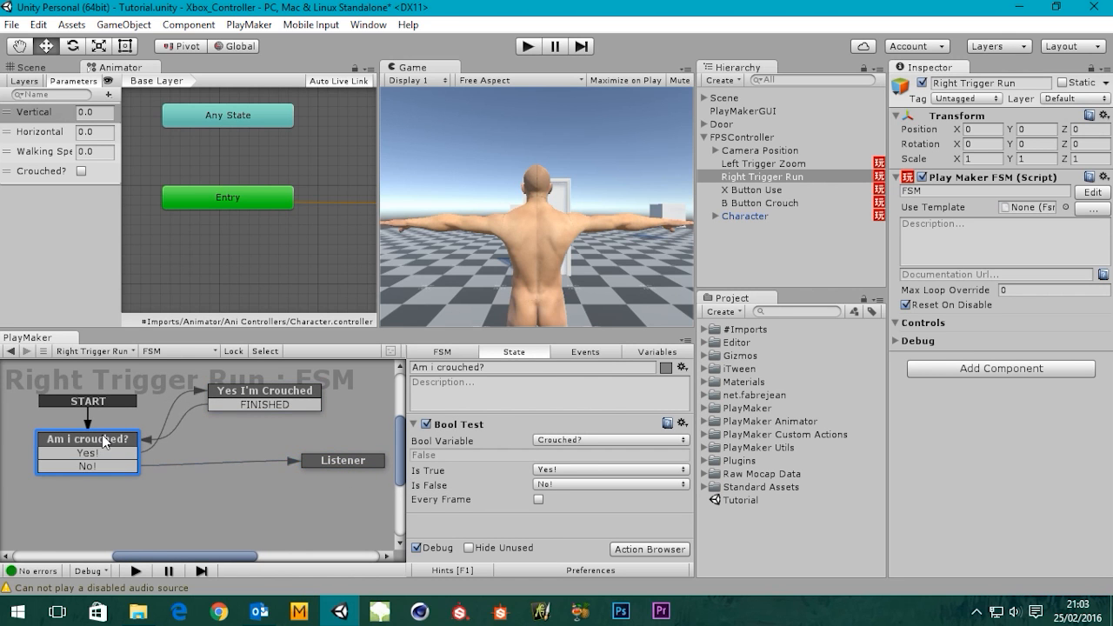
{"action": "left_click", "coordinate": [336, 462]}
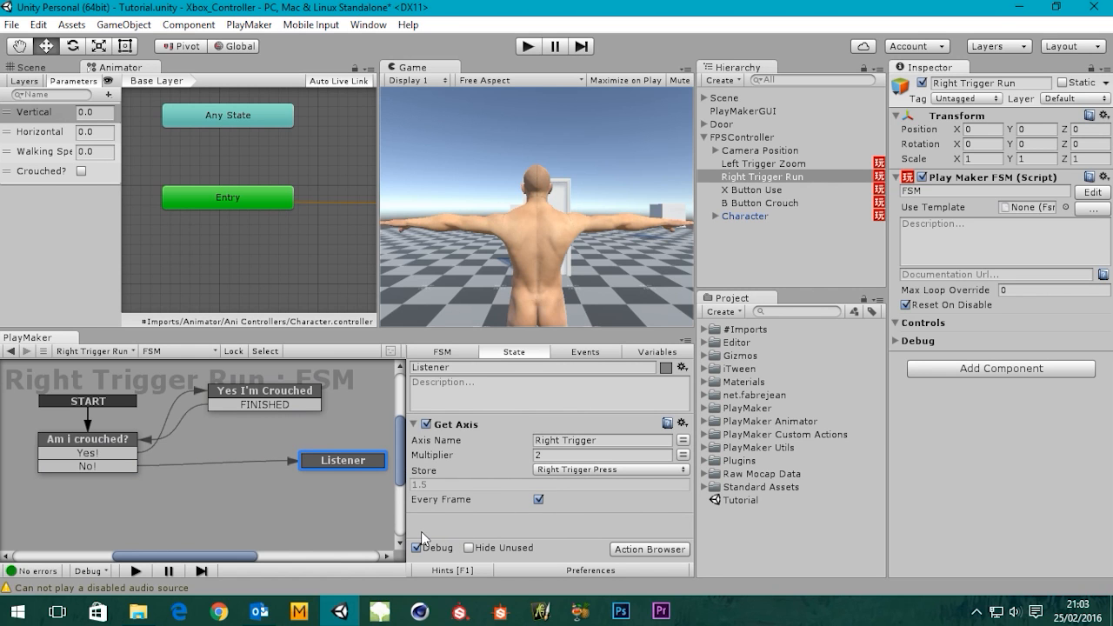
{"action": "right_click", "coordinate": [346, 466]}
{"action": "mouse_move", "coordinate": [444, 358]}
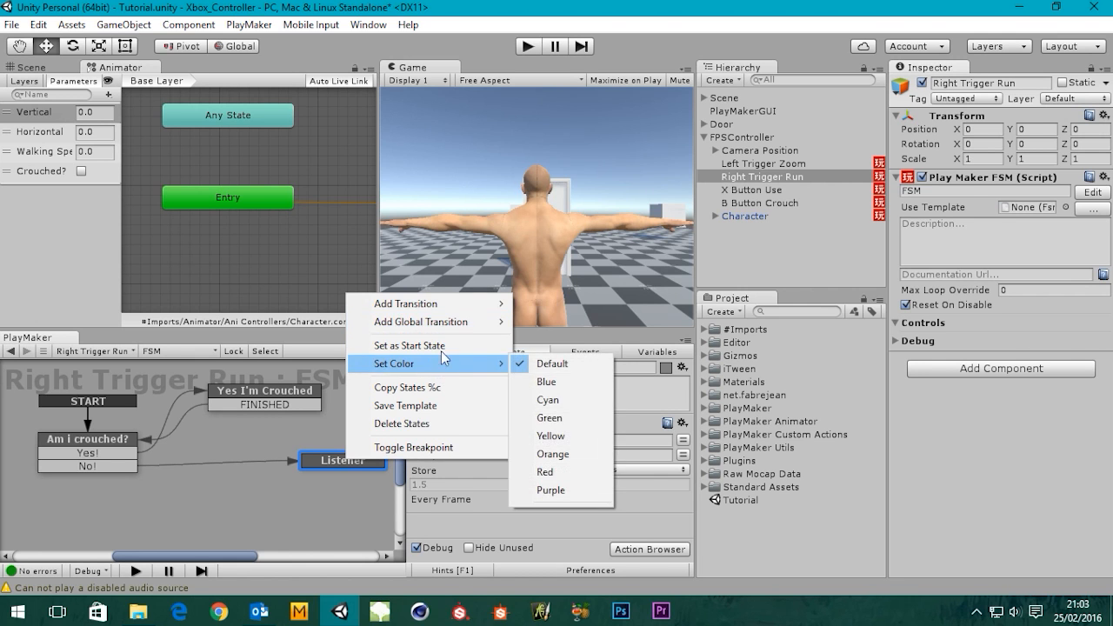
{"action": "mouse_move", "coordinate": [480, 304]}
{"action": "left_click", "coordinate": [549, 305]}
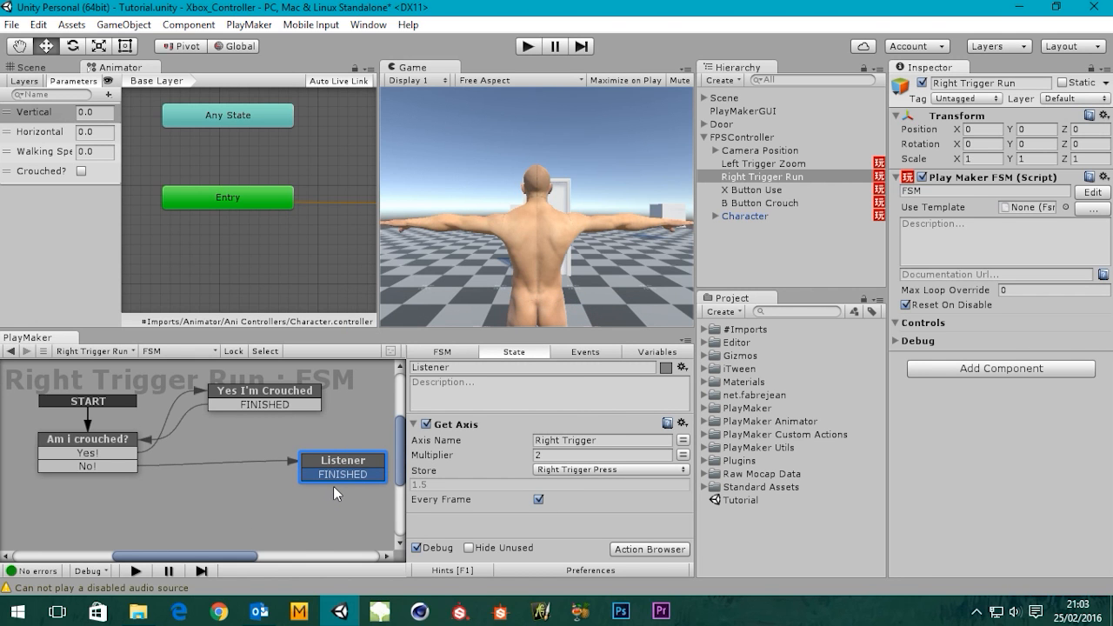
{"action": "left_click_drag", "start_coordinate": [310, 471], "coordinate": [132, 438]}
{"action": "mouse_move", "coordinate": [301, 457]}
{"action": "middle_mouse_down"}
{"action": "mouse_move", "coordinate": [281, 471]}
{"action": "mouse_move", "coordinate": [295, 464]}
{"action": "middle_mouse_up"}
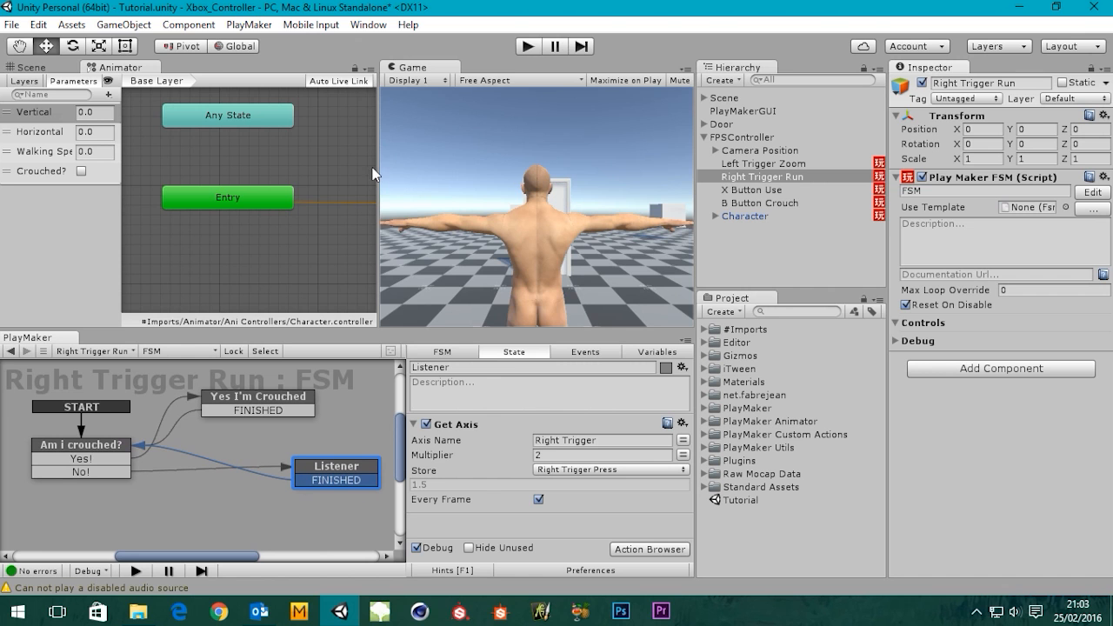
- Bring the Locomotion, Idle and Crouching states into view in a wider Animator area, and play-test the scene once
{"action": "left_click_drag", "start_coordinate": [378, 164], "coordinate": [417, 168]}
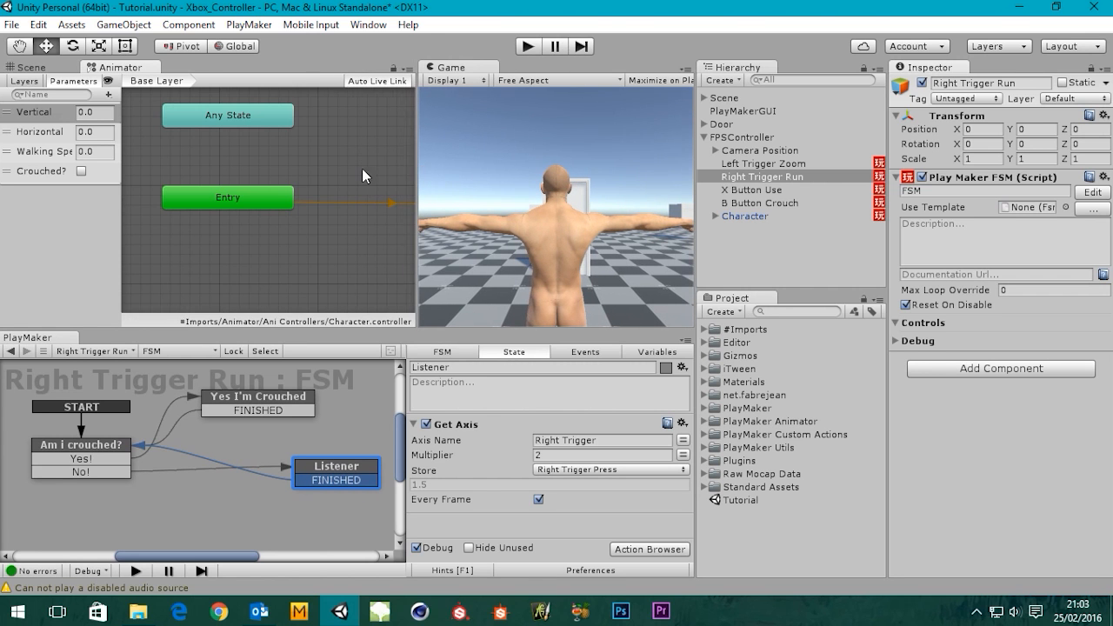
{"action": "middle_click_drag", "start_coordinate": [339, 164], "coordinate": [165, 232]}
{"action": "middle_click_drag", "start_coordinate": [357, 210], "coordinate": [211, 205]}
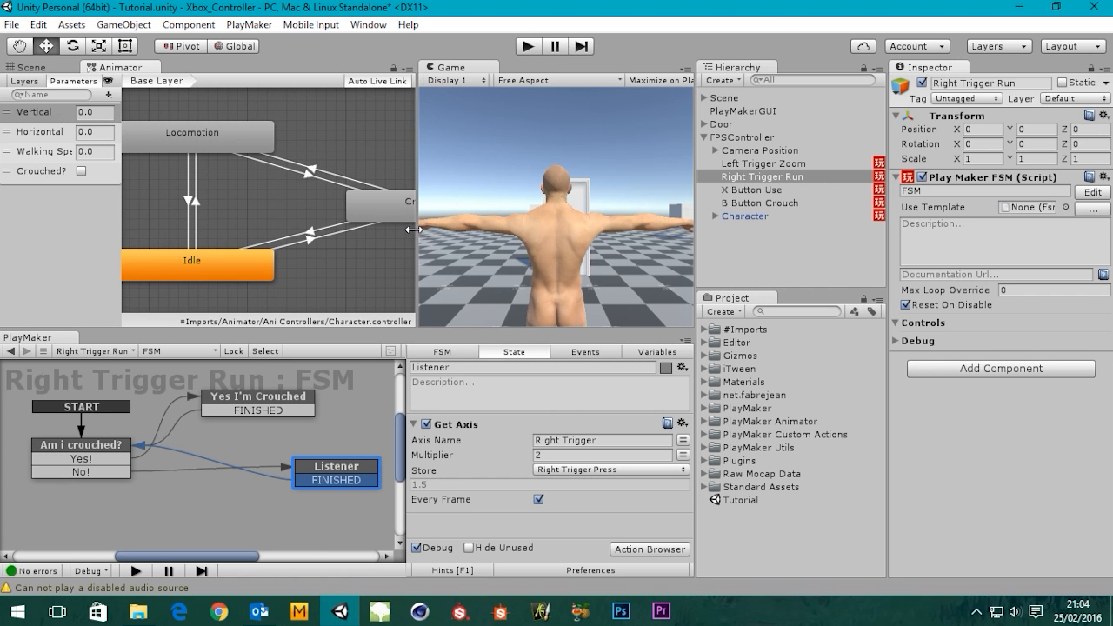
{"action": "left_click_drag", "start_coordinate": [413, 229], "coordinate": [406, 228]}
{"action": "middle_click_drag", "start_coordinate": [359, 238], "coordinate": [305, 225]}
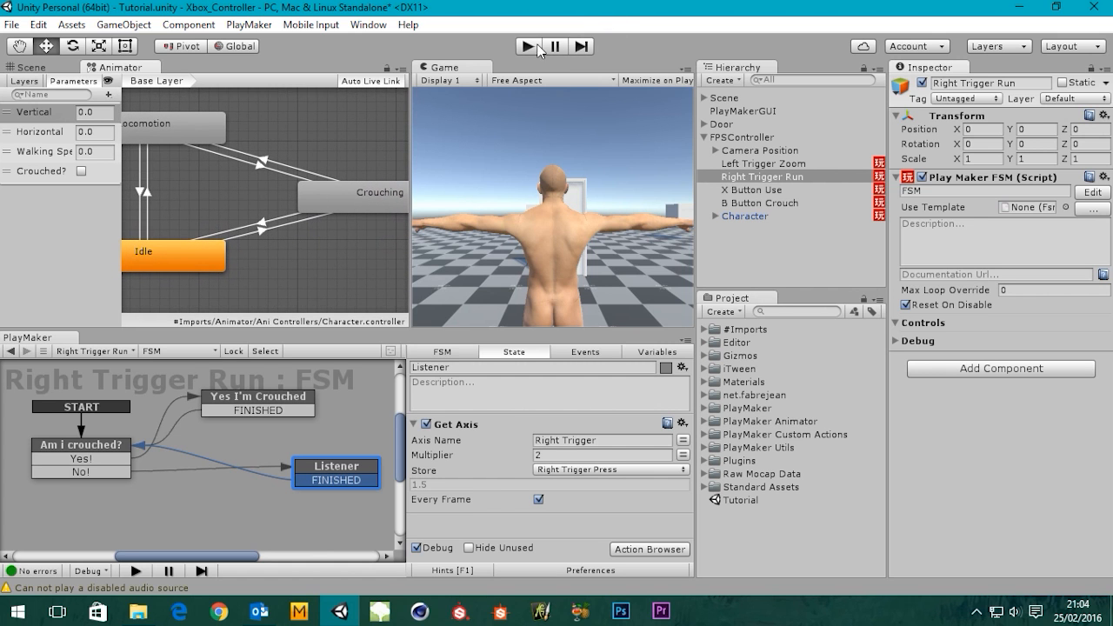
{"action": "left_click", "coordinate": [527, 48]}
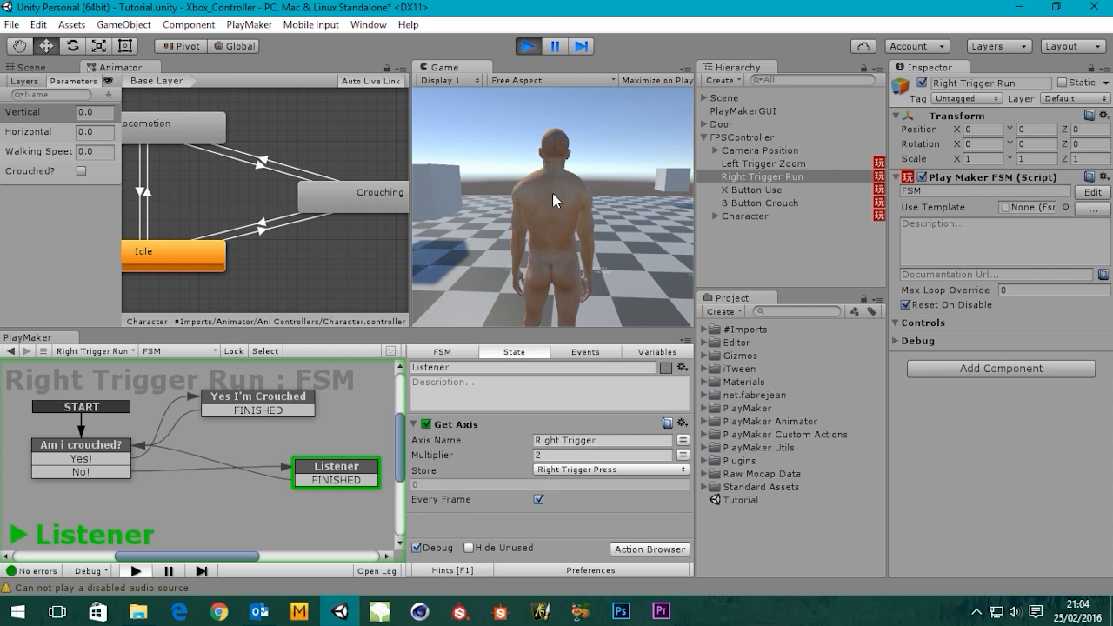
{"action": "left_click", "coordinate": [528, 46]}
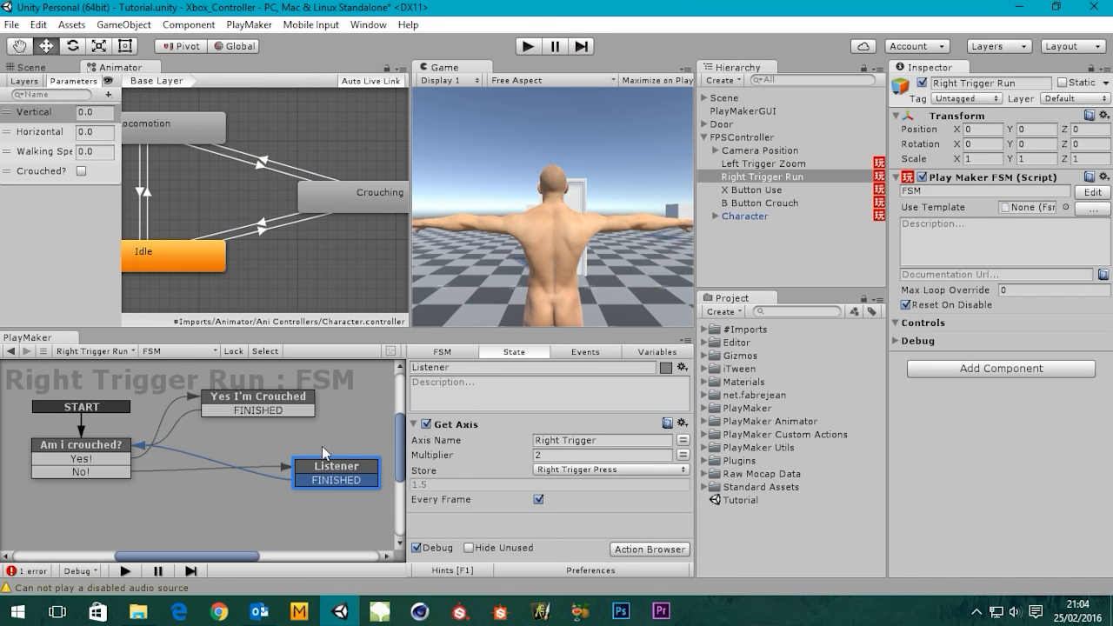
- Add a Bool Changed action to the Listener state
{"action": "left_click", "coordinate": [333, 474]}
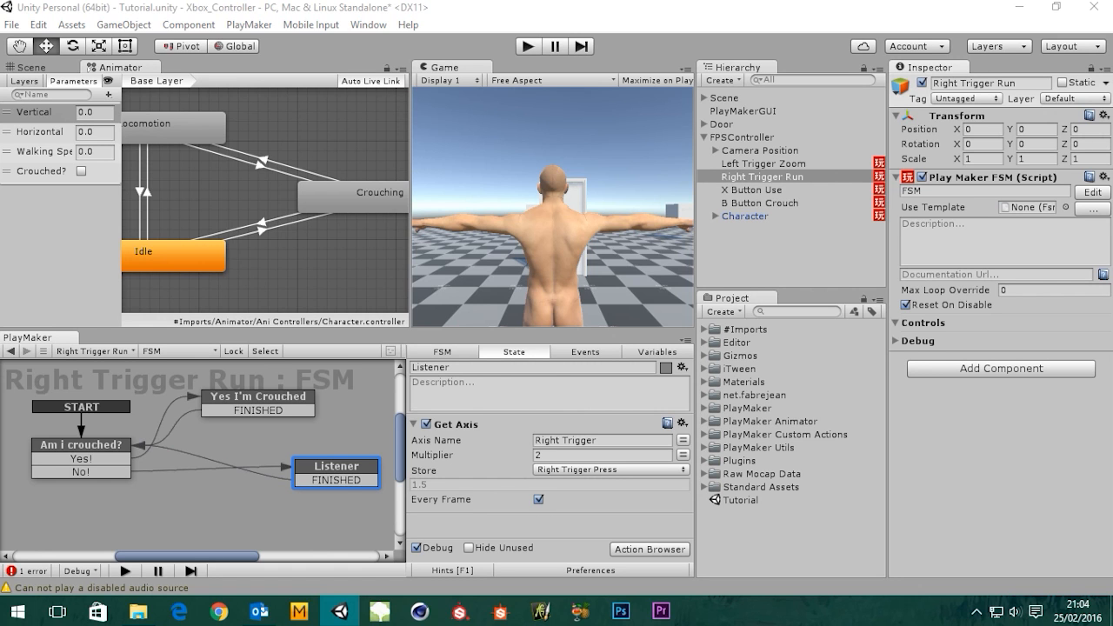
{"action": "left_click", "coordinate": [331, 472]}
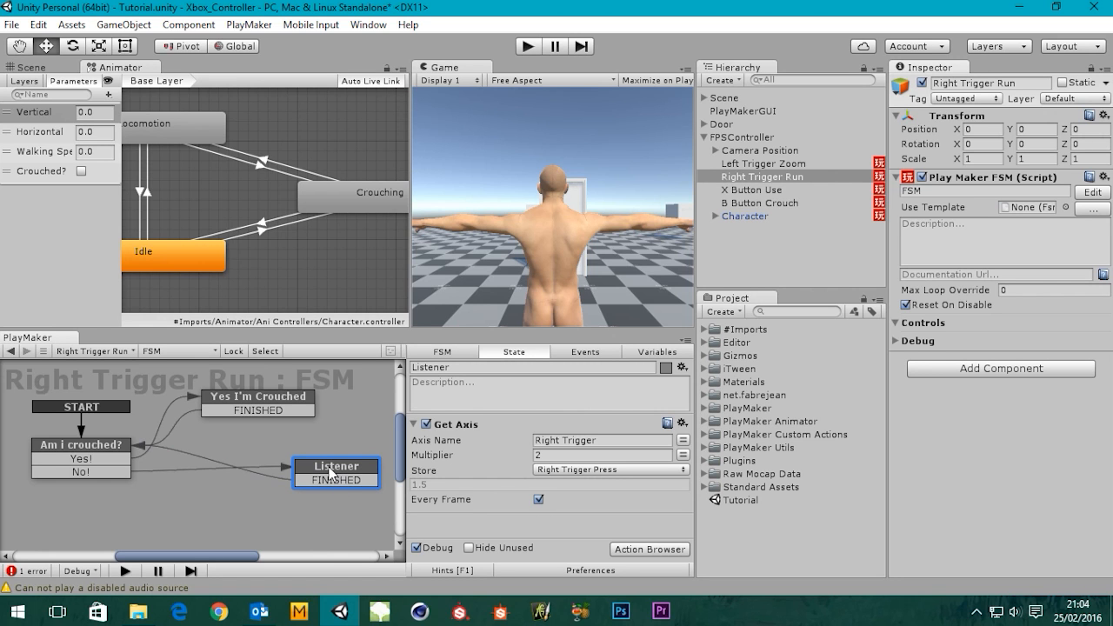
{"action": "left_click", "coordinate": [647, 550]}
{"action": "double_click", "coordinate": [150, 72]}
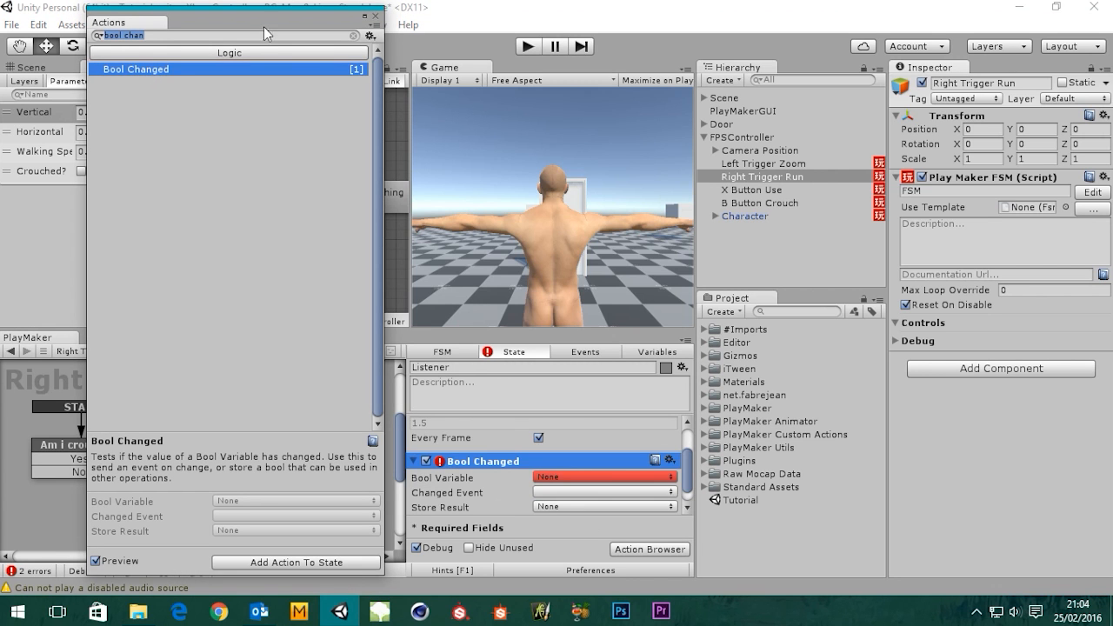
{"action": "left_click", "coordinate": [376, 16]}
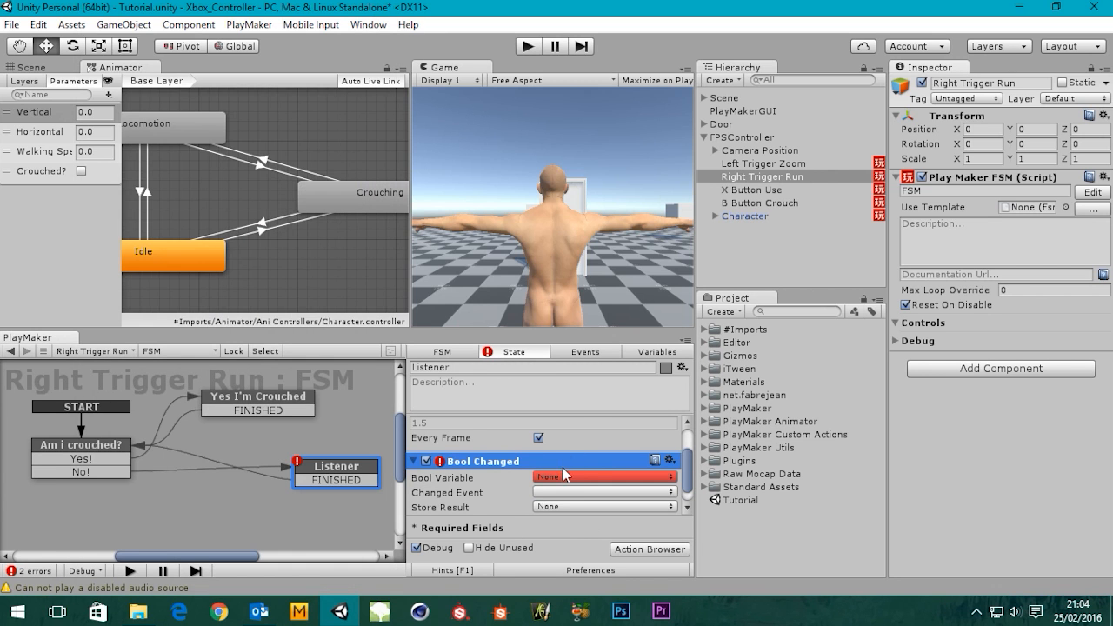
- Set the Listener's Bool Changed action to watch the global variable "Crouched?" and send FINISHED as its Changed Event
{"action": "mouse_move", "coordinate": [693, 474]}
{"action": "left_mouse_down"}
{"action": "mouse_move", "coordinate": [686, 430]}
{"action": "mouse_move", "coordinate": [686, 474]}
{"action": "left_mouse_up"}
{"action": "left_click", "coordinate": [567, 456]}
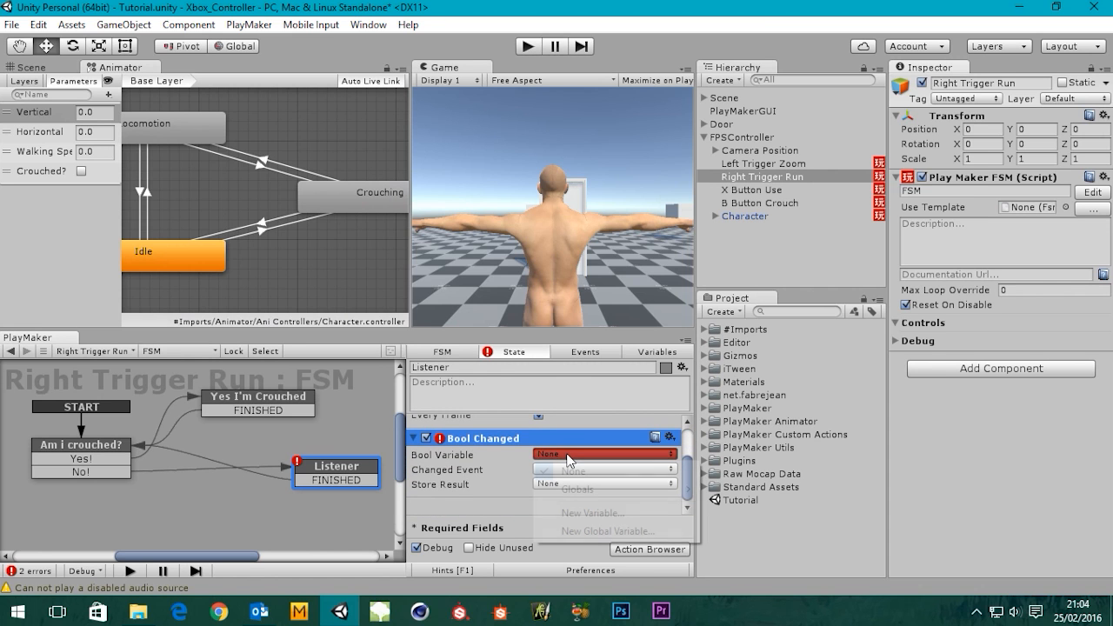
{"action": "mouse_move", "coordinate": [652, 492]}
{"action": "left_click", "coordinate": [744, 492]}
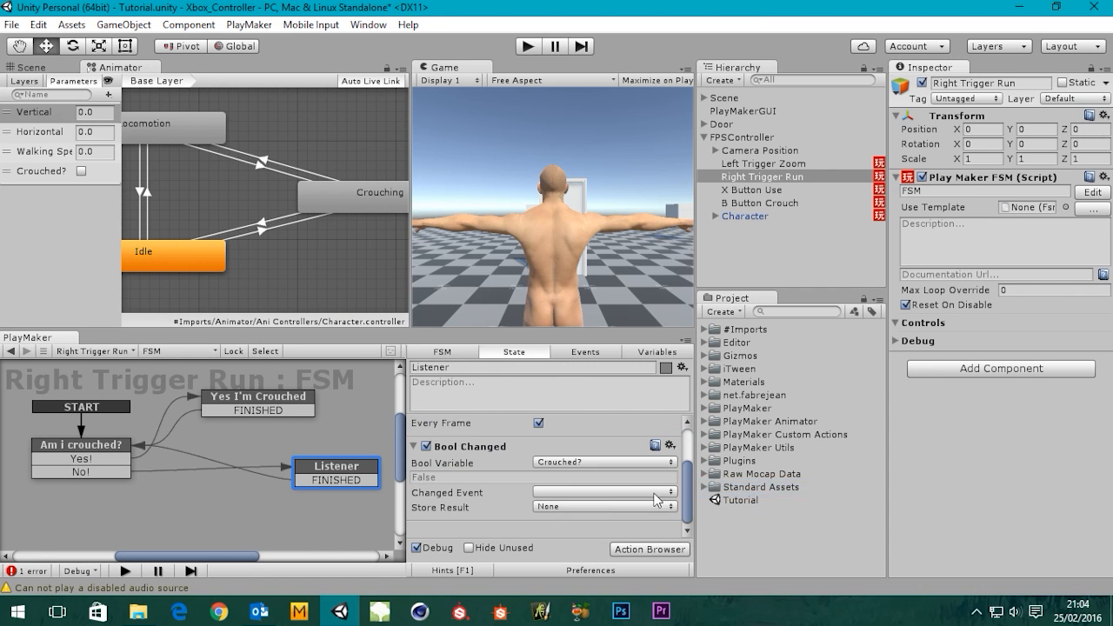
{"action": "left_click", "coordinate": [556, 493]}
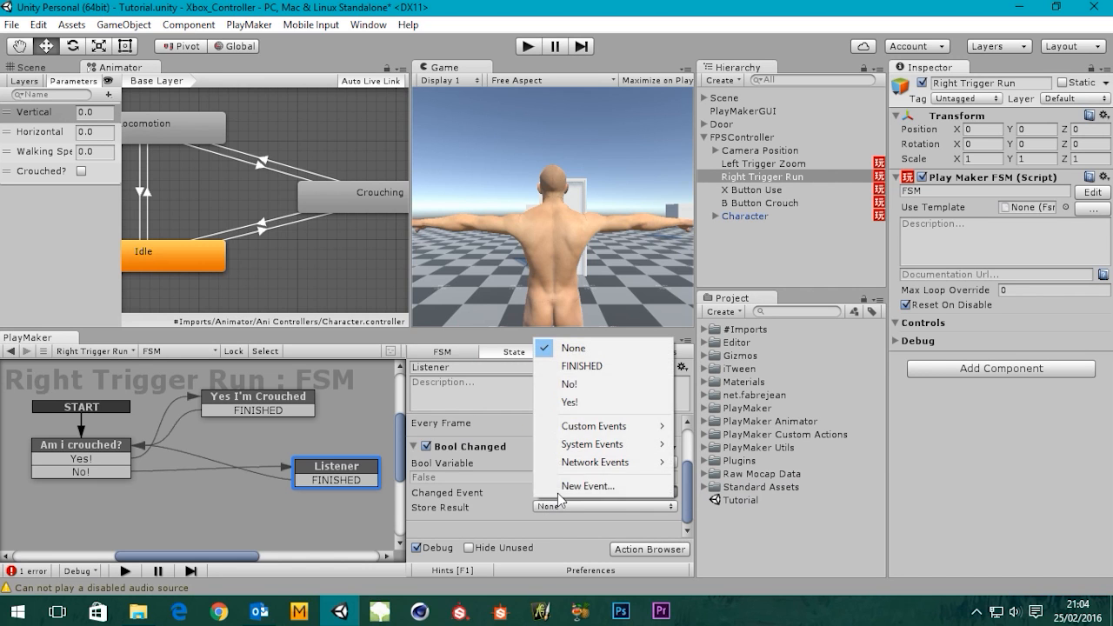
{"action": "left_click", "coordinate": [581, 369]}
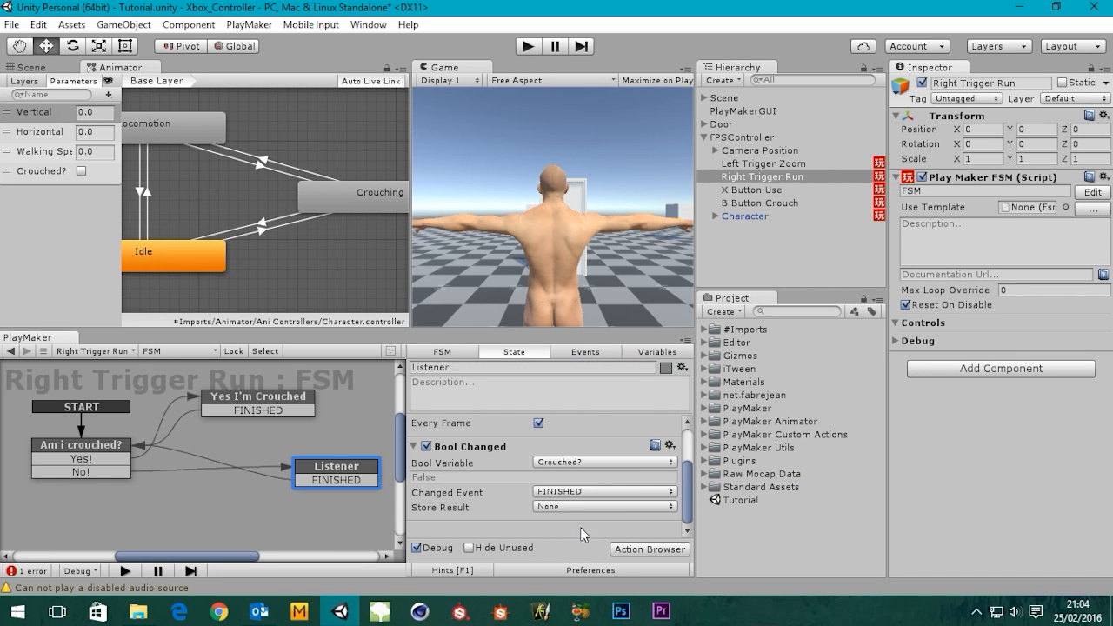
- Play-test the scene to check how the Right Trigger Run FSM switches between its states when crouching, and stop play mode
{"action": "left_click_drag", "start_coordinate": [691, 509], "coordinate": [684, 439]}
{"action": "middle_click_drag", "start_coordinate": [148, 424], "coordinate": [190, 425]}
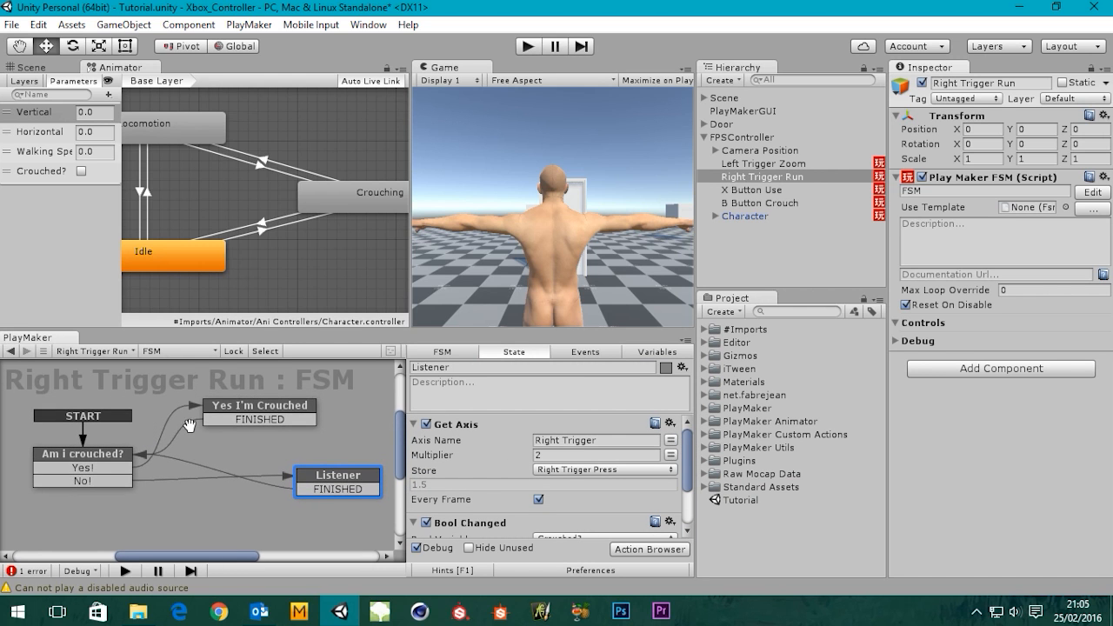
{"action": "left_click", "coordinate": [523, 49]}
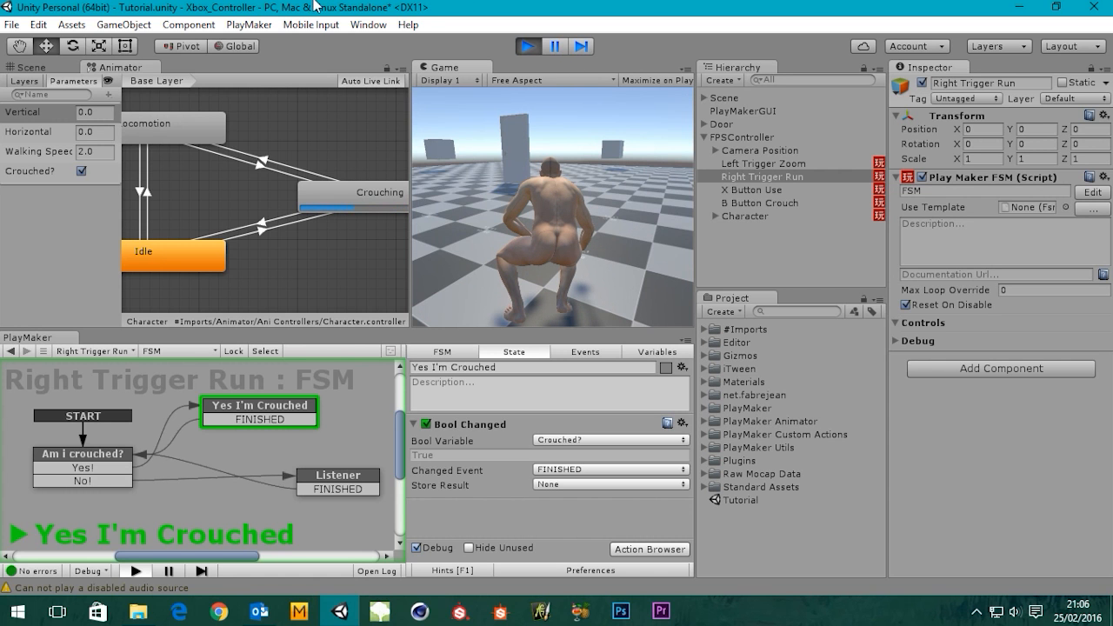
{"action": "left_click", "coordinate": [527, 48]}
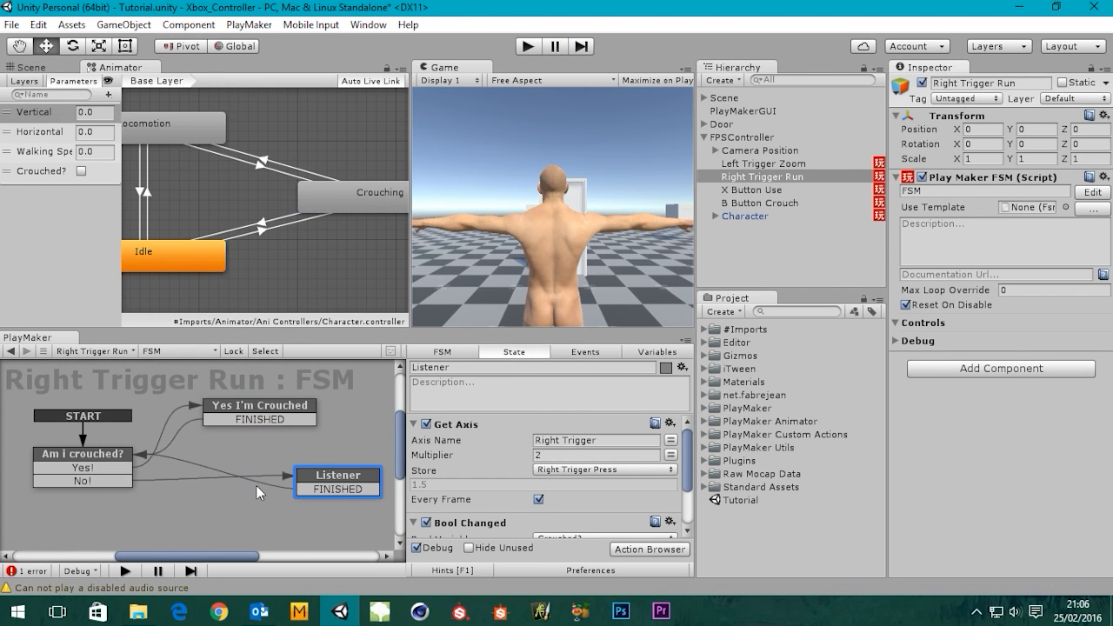
- Add a new state in the empty area below the "Am i crouched?" and Listener states
{"action": "middle_click_drag", "start_coordinate": [268, 453], "coordinate": [266, 417]}
{"action": "right_click", "coordinate": [222, 471]}
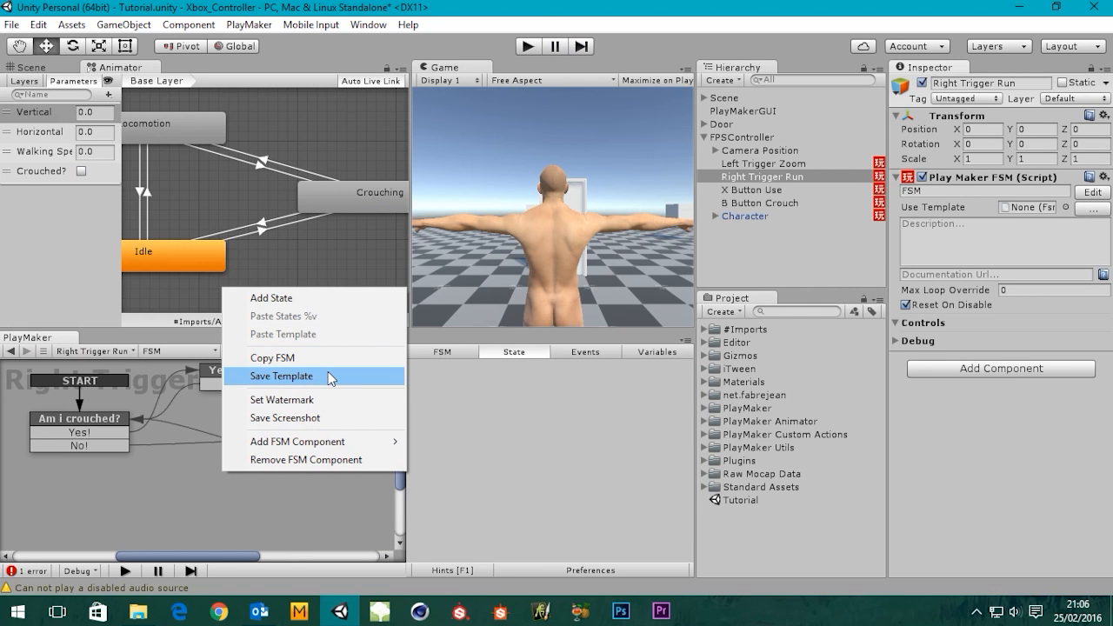
{"action": "left_click", "coordinate": [292, 297]}
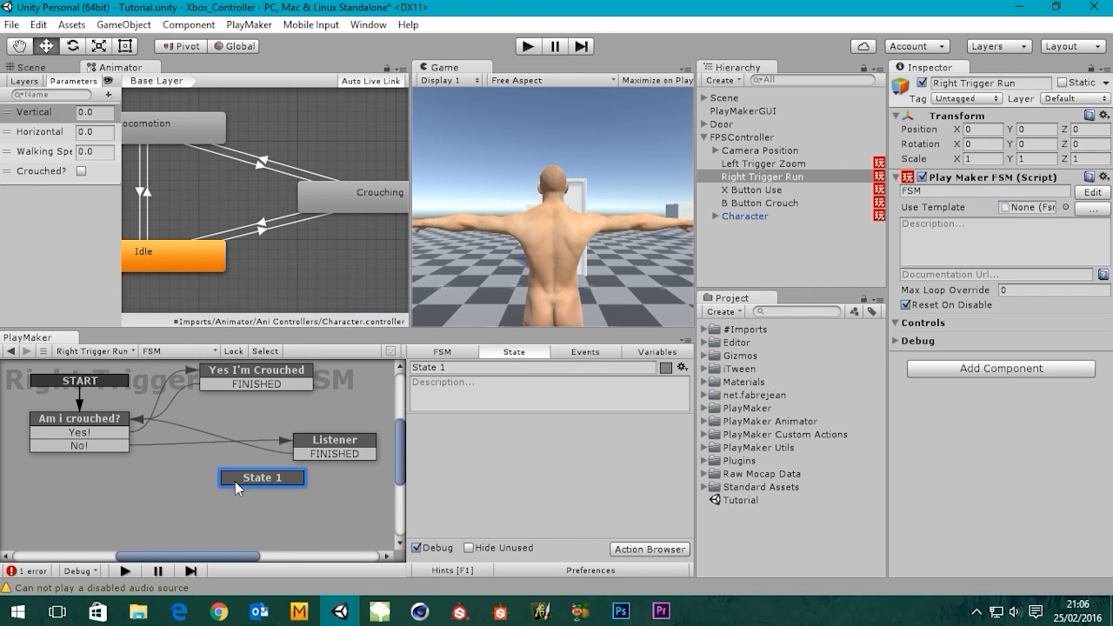
{"action": "left_click_drag", "start_coordinate": [244, 484], "coordinate": [195, 483]}
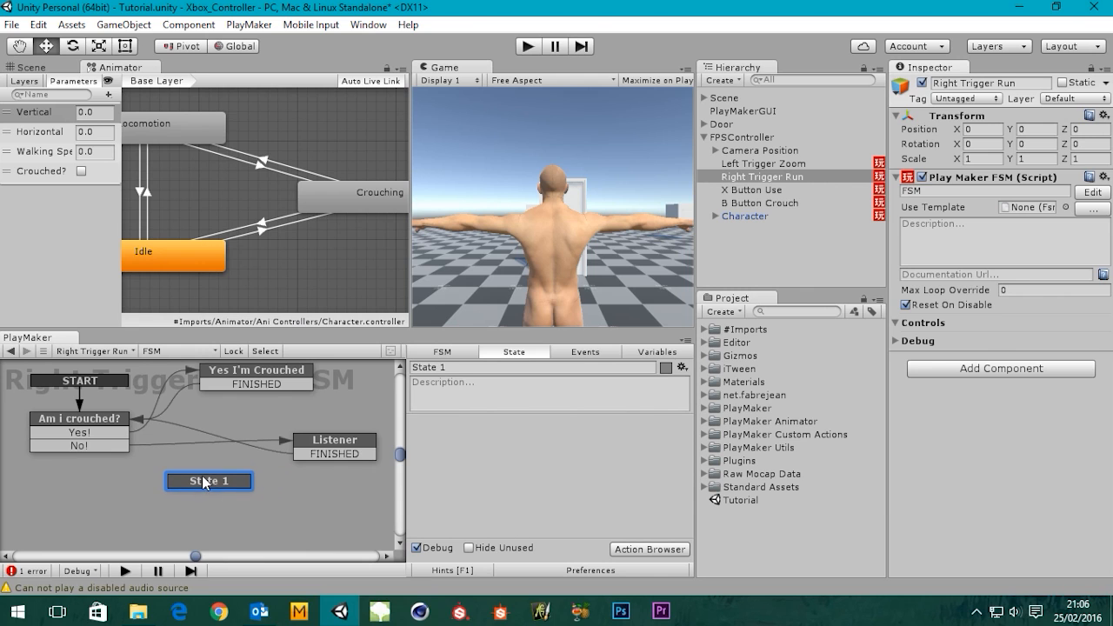
- Rename the new state "0 Float Right Trigger" and shift it slightly left
{"action": "left_click", "coordinate": [454, 367]}
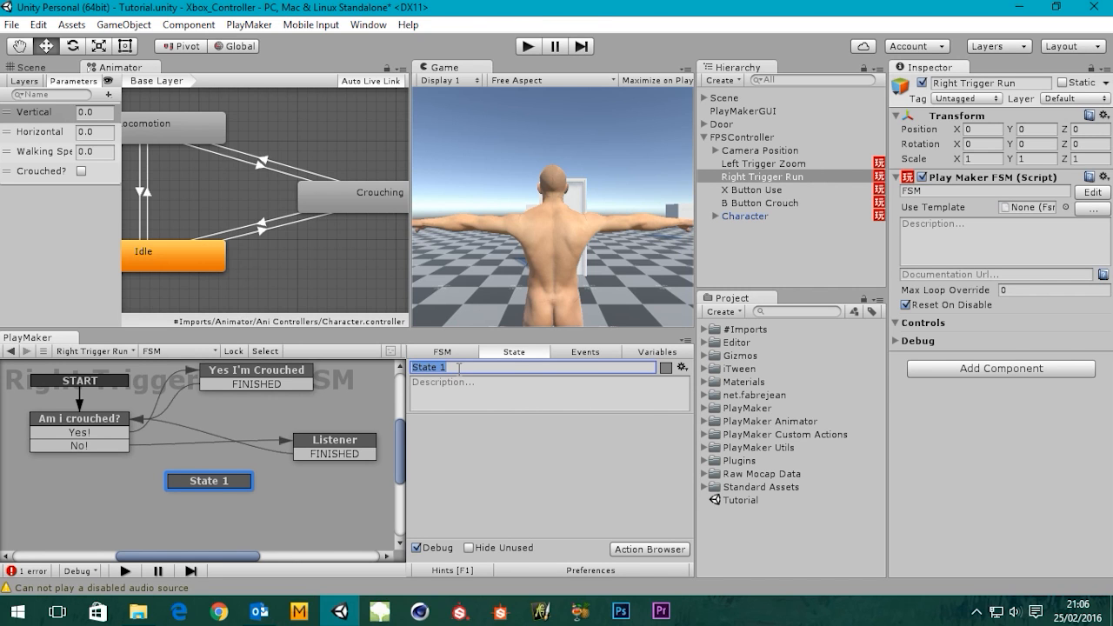
{"action": "type", "text": "O"}
{"action": "key", "text": "BackSpace"}
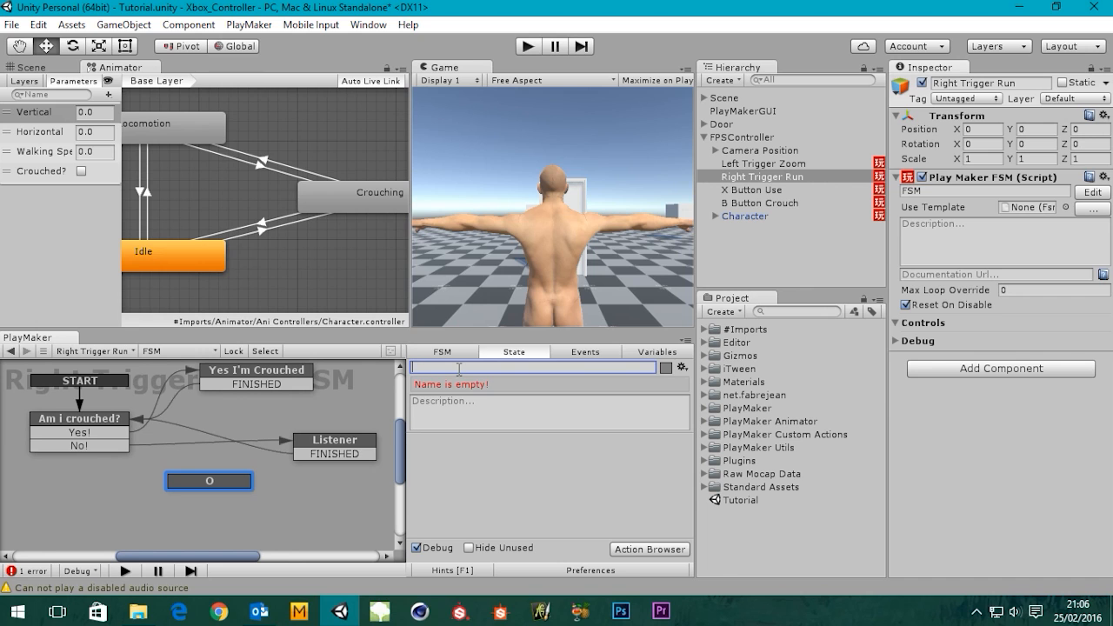
{"action": "type", "text": "0 fk"}
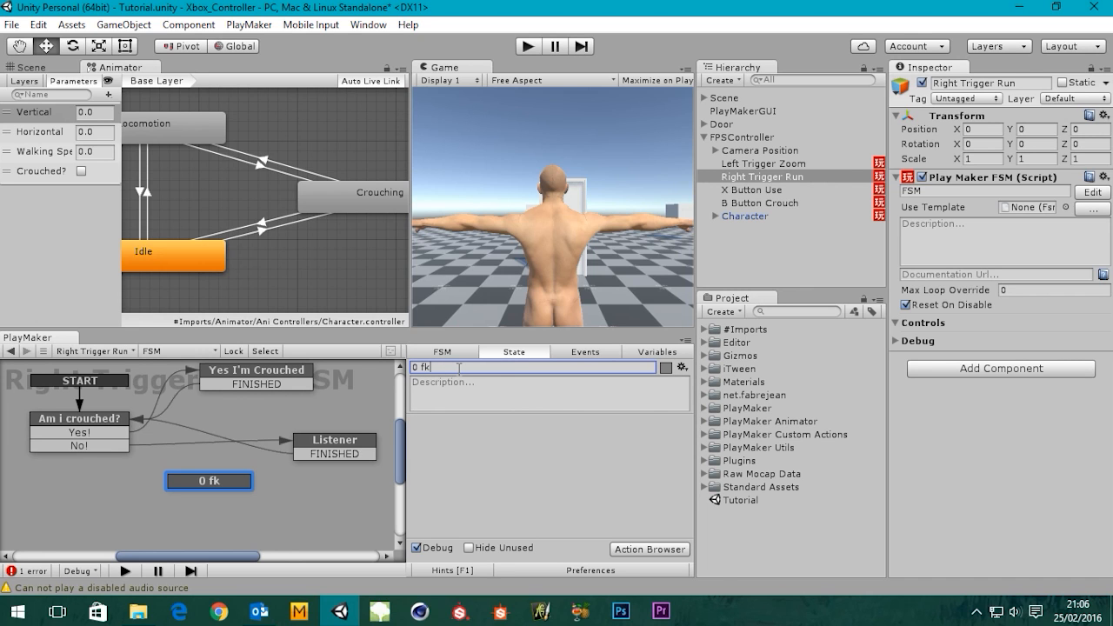
{"action": "key", "text": "BackSpace"}
{"action": "type", "text": "loat Right"}
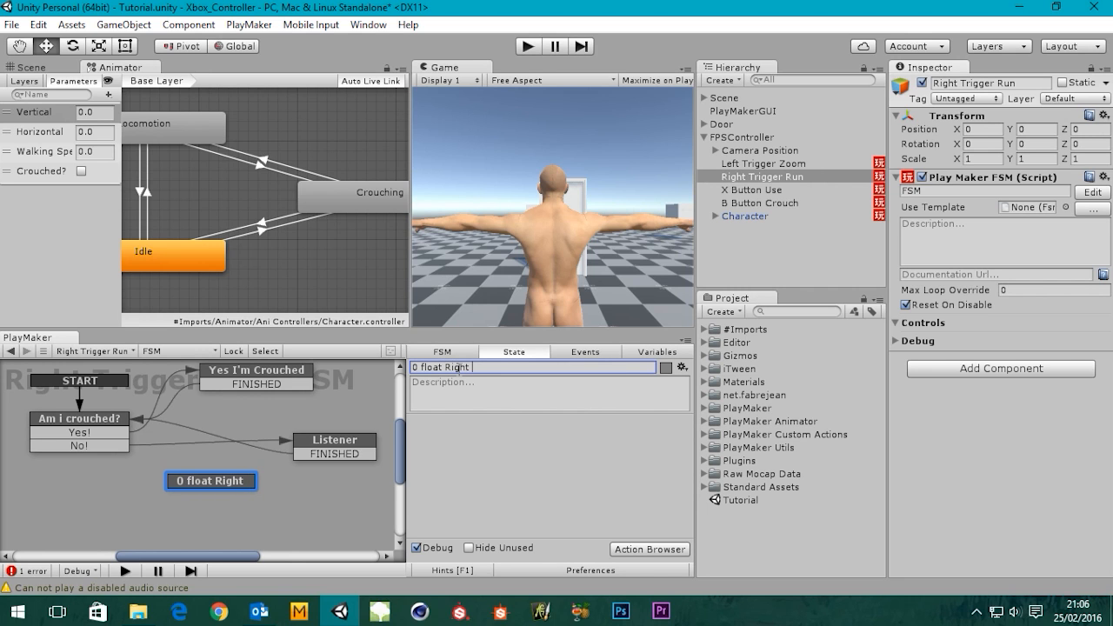
{"action": "type", "text": " Trigger"}
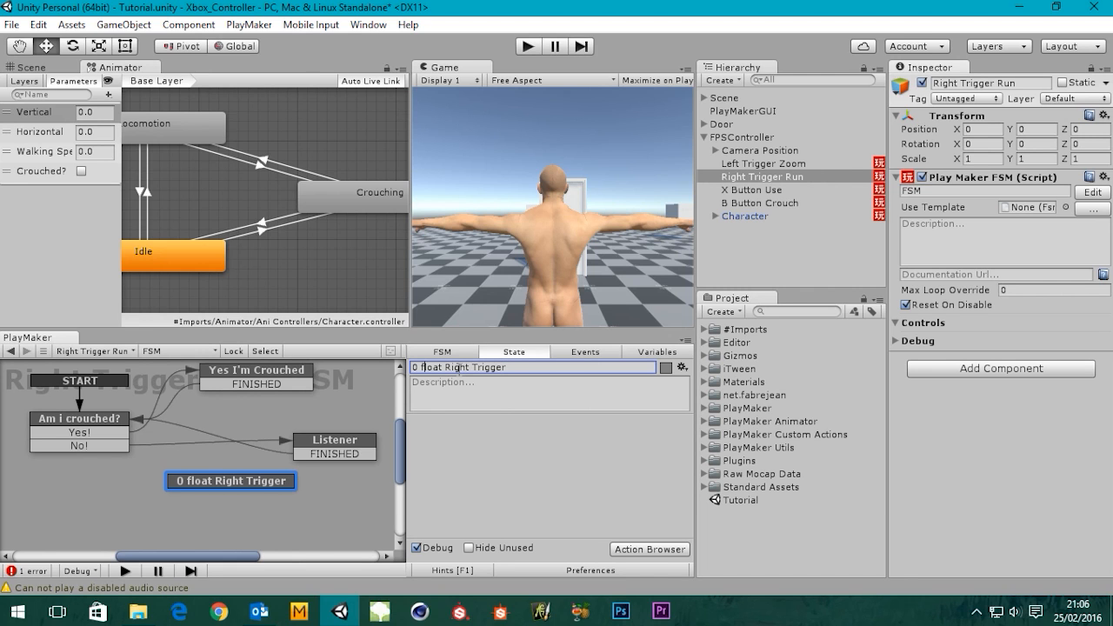
{"action": "key", "text": "BackSpace"}
{"action": "type", "text": "F"}
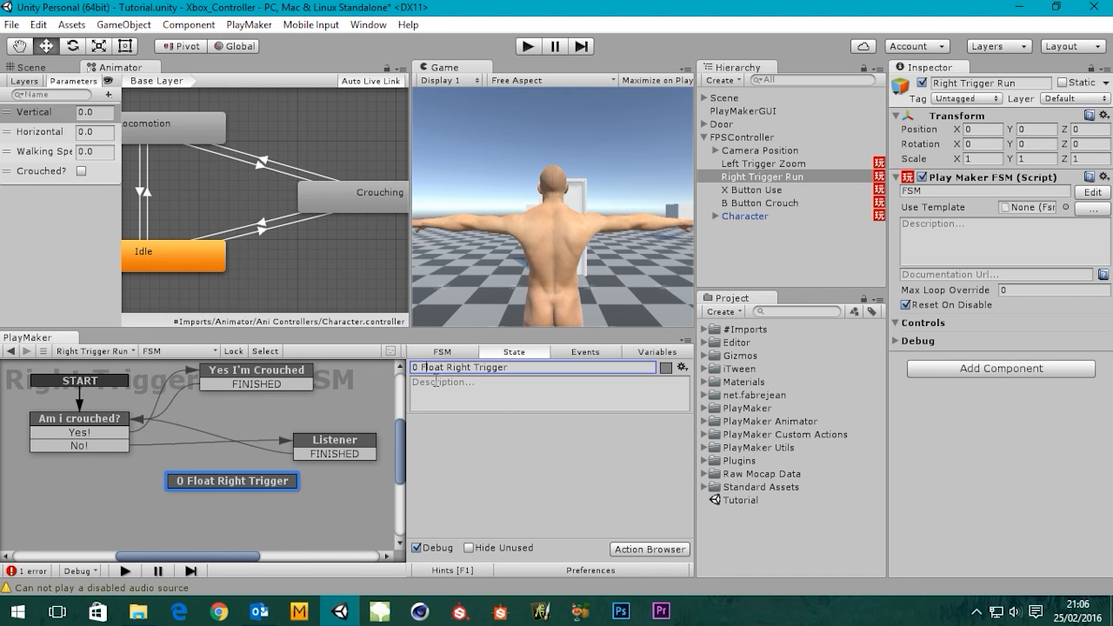
{"action": "left_click_drag", "start_coordinate": [243, 481], "coordinate": [221, 480]}
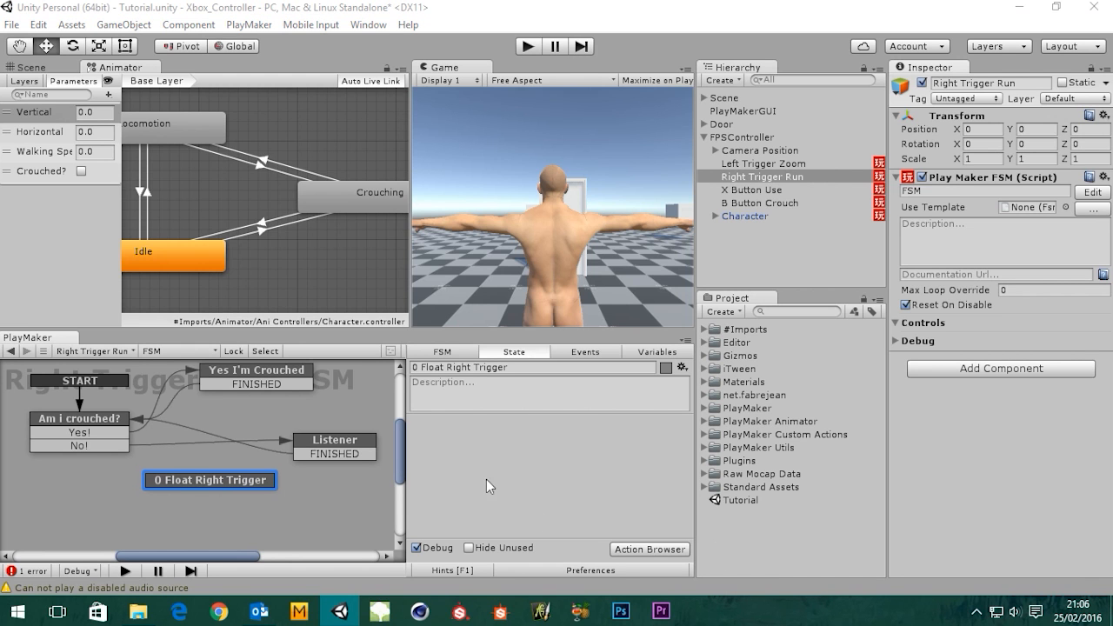
- Add a Set Float Value action to the "0 Float Right Trigger" state and close the action browser
{"action": "left_click", "coordinate": [639, 550]}
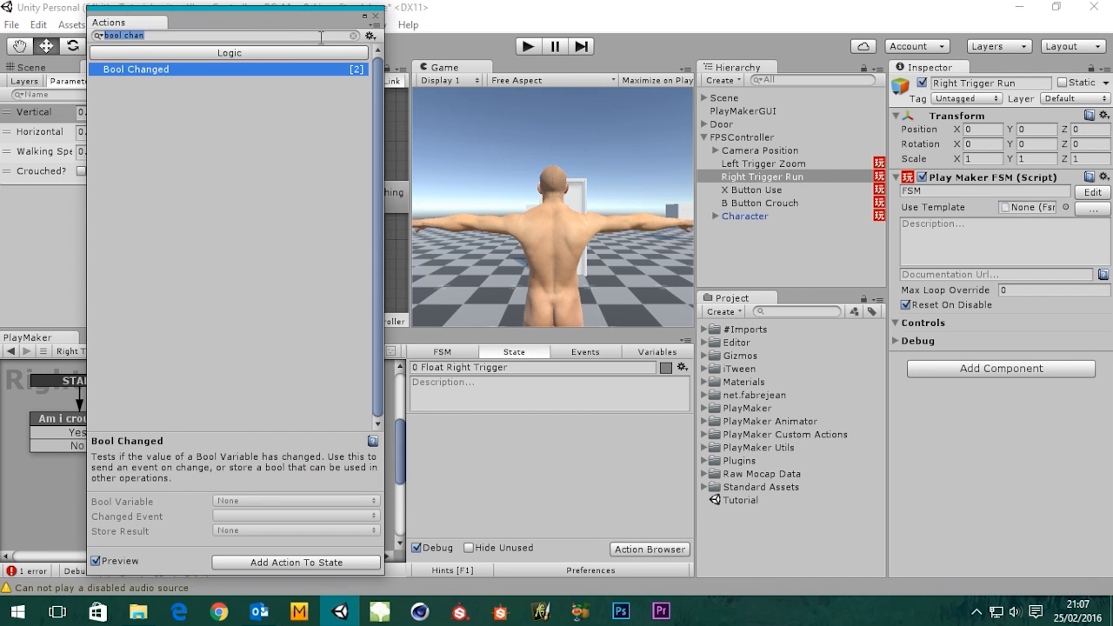
{"action": "type", "text": "set float"}
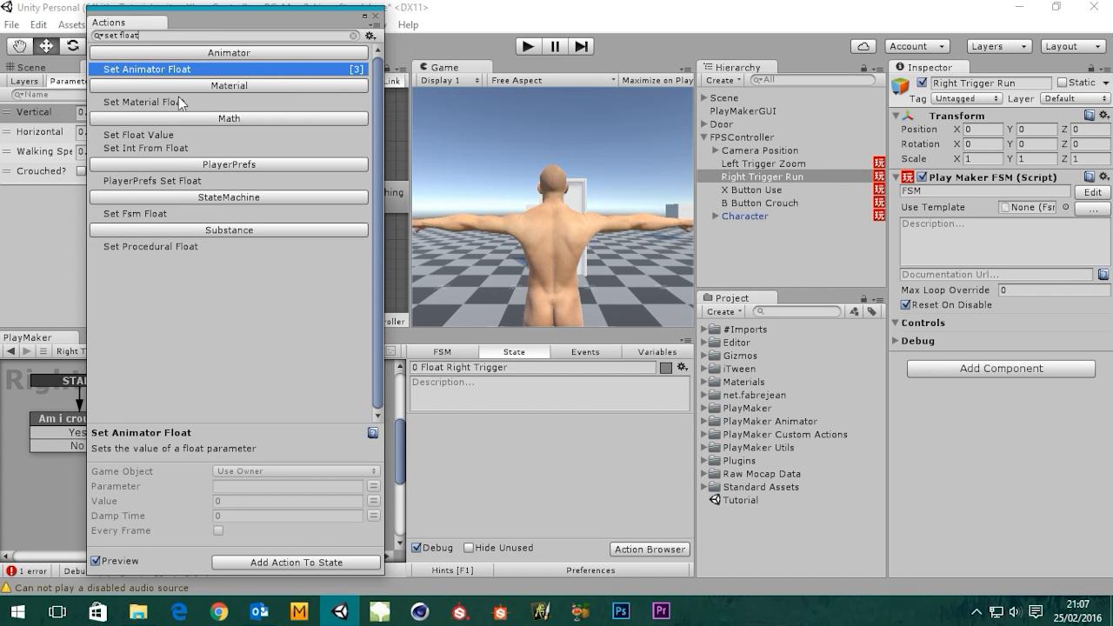
{"action": "left_click", "coordinate": [136, 138]}
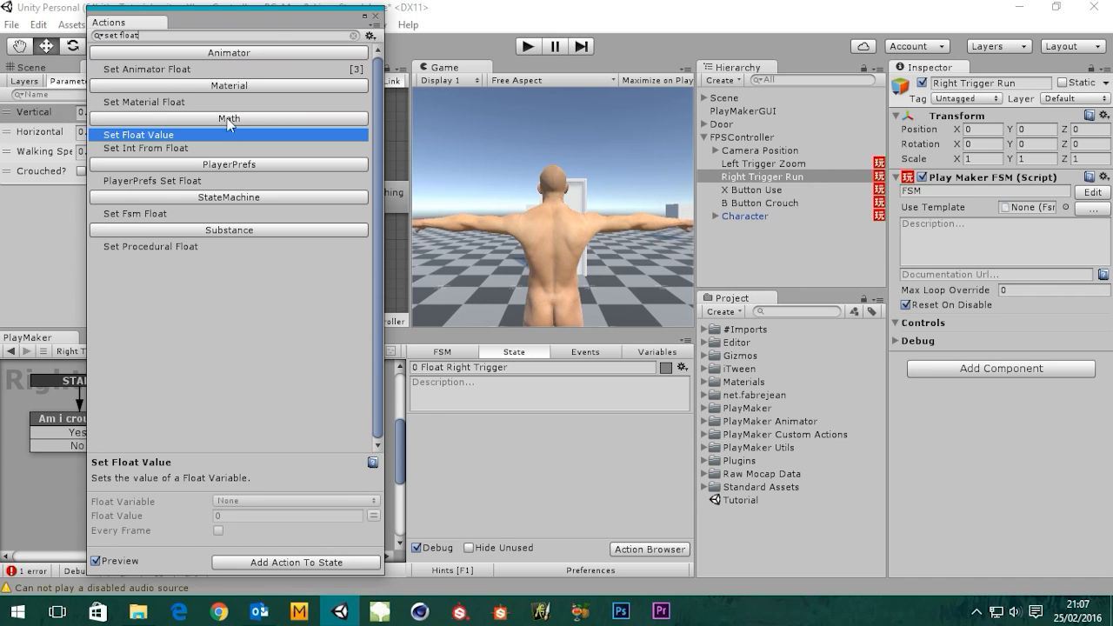
{"action": "double_click", "coordinate": [143, 133]}
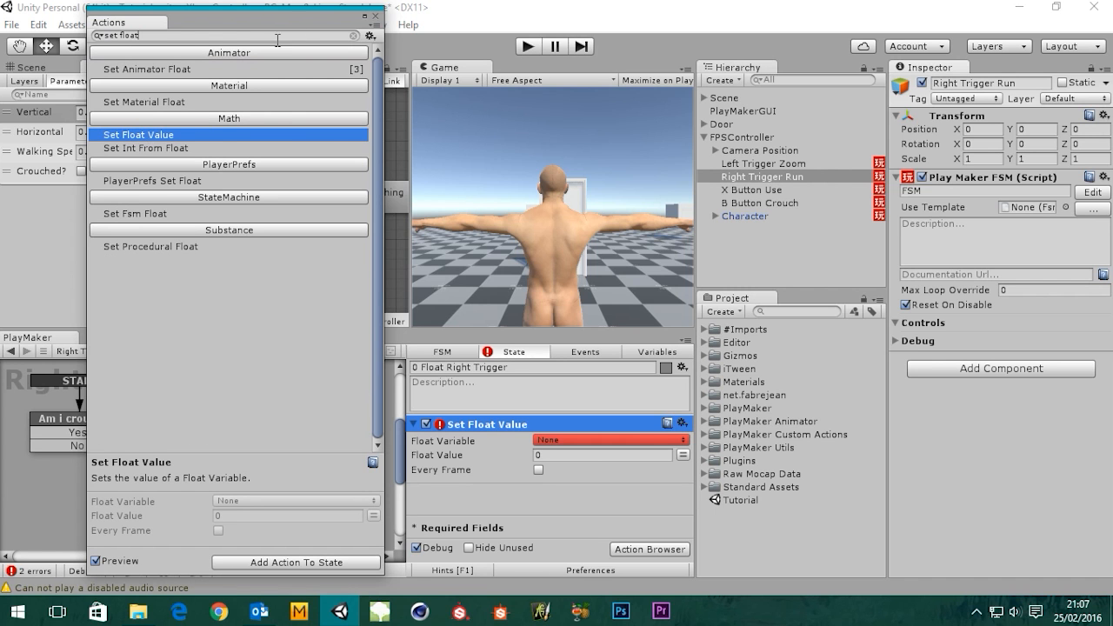
{"action": "left_click", "coordinate": [376, 16]}
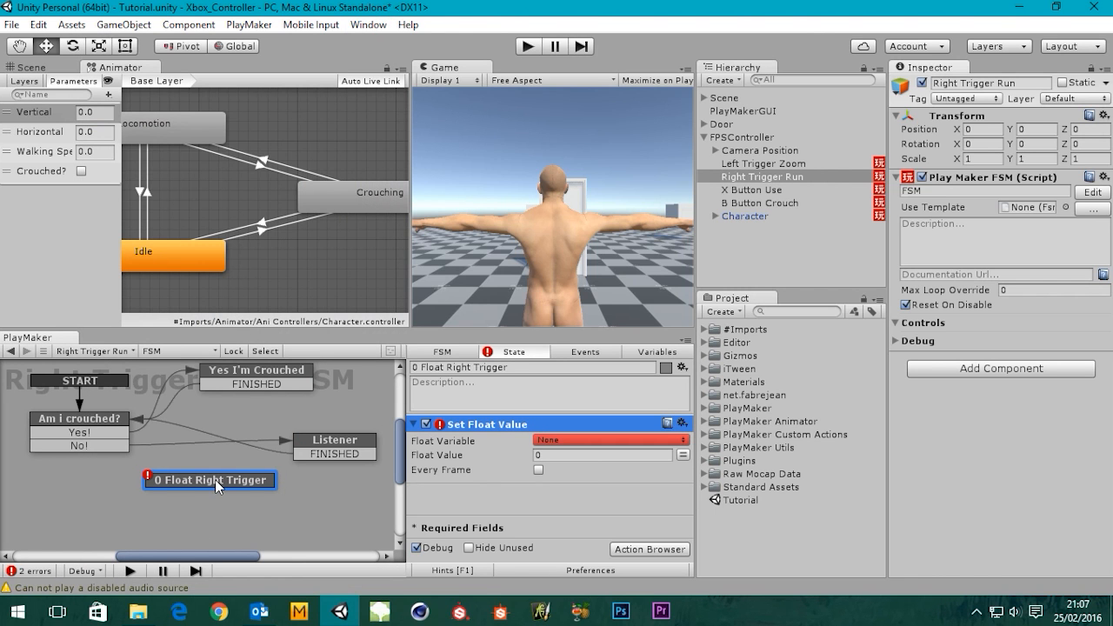
- Set the Set Float Value action's Float Variable to the global variable "Right Trigger Press"
{"action": "left_click", "coordinate": [561, 440]}
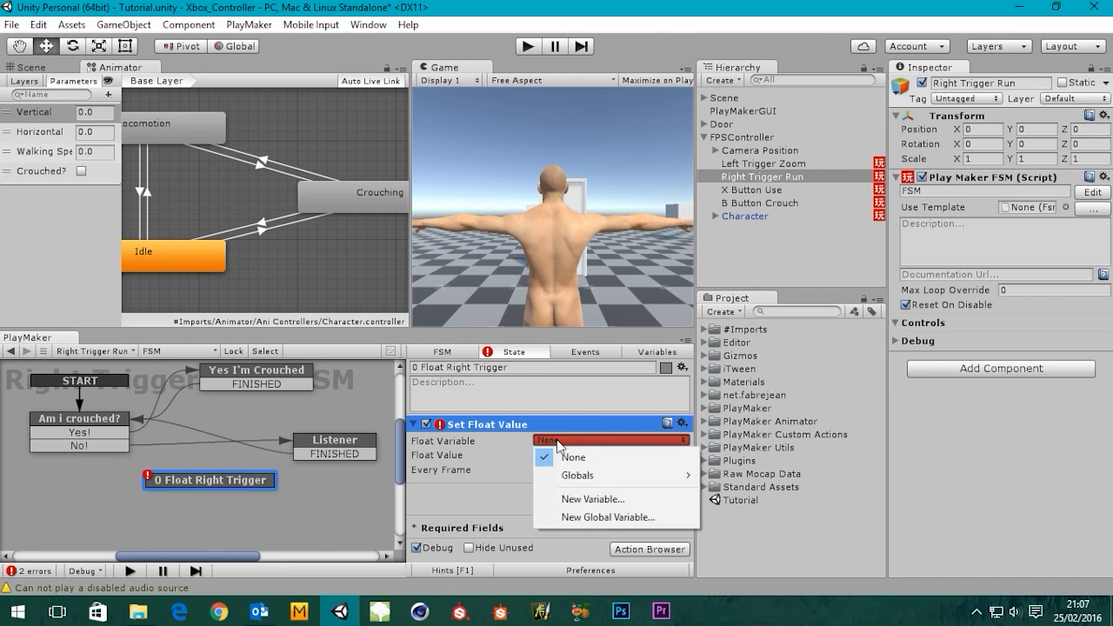
{"action": "mouse_move", "coordinate": [658, 483]}
{"action": "left_click", "coordinate": [758, 475]}
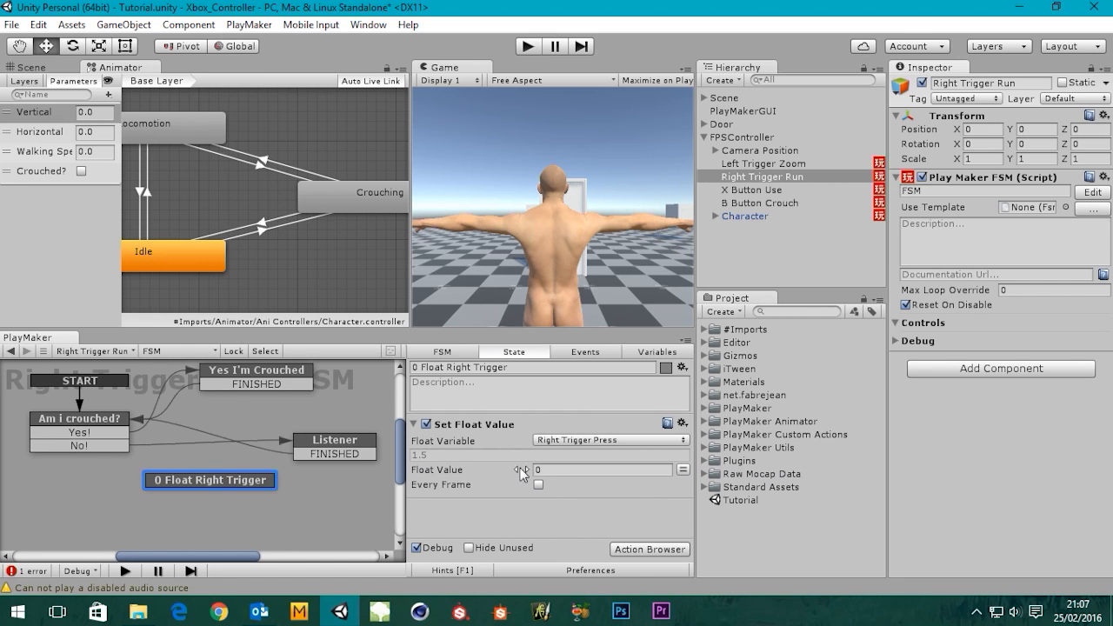
- Add a FINISHED transition to the "0 Float Right Trigger" state
{"action": "right_click", "coordinate": [219, 476]}
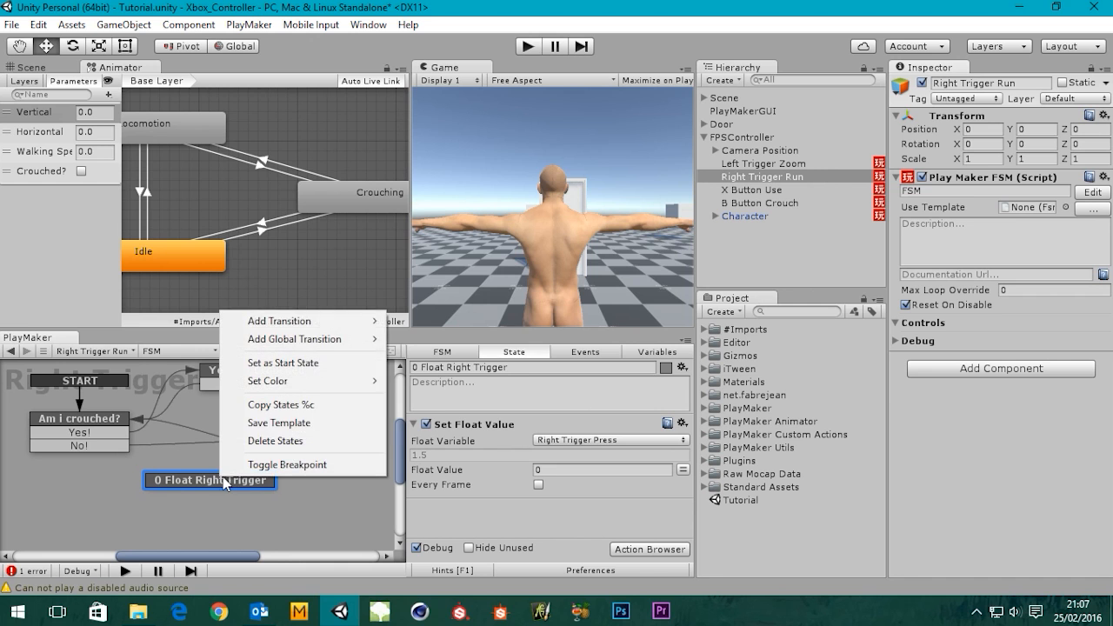
{"action": "mouse_move", "coordinate": [365, 321]}
{"action": "left_click", "coordinate": [430, 321]}
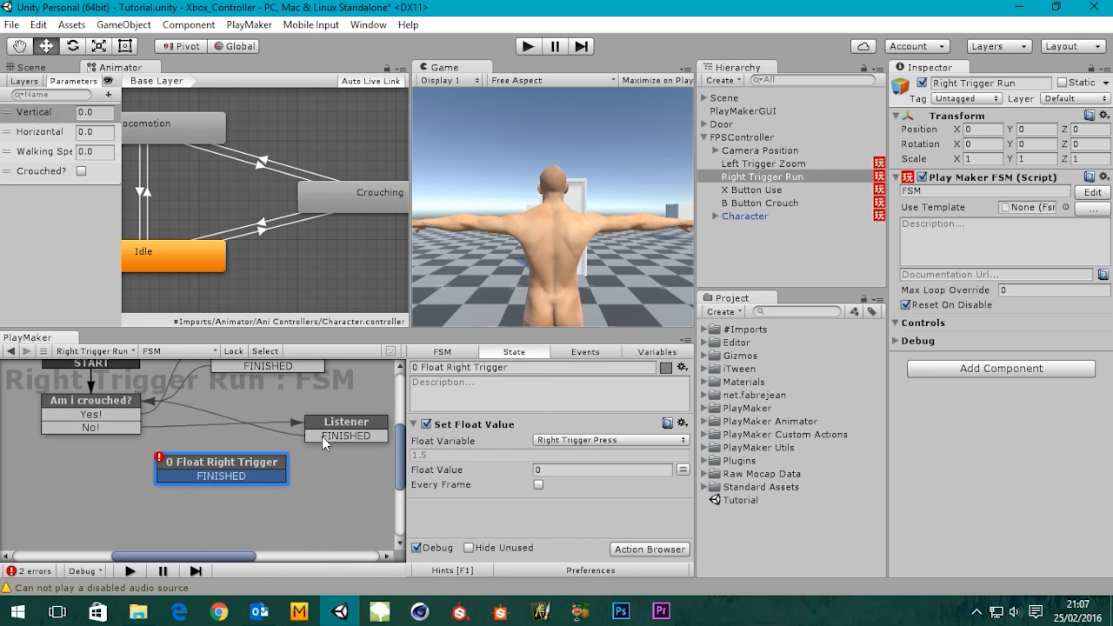
- Clear the target of the Listener's FINISHED transition and link it to the "0 Float Right Trigger" state
{"action": "right_click", "coordinate": [323, 437]}
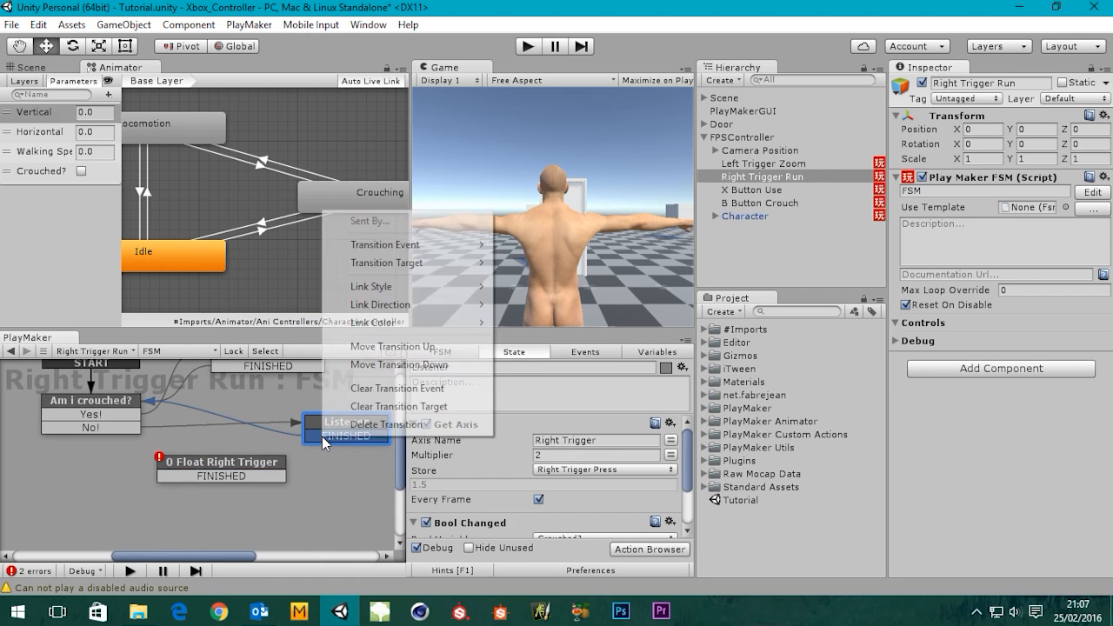
{"action": "left_click", "coordinate": [400, 408]}
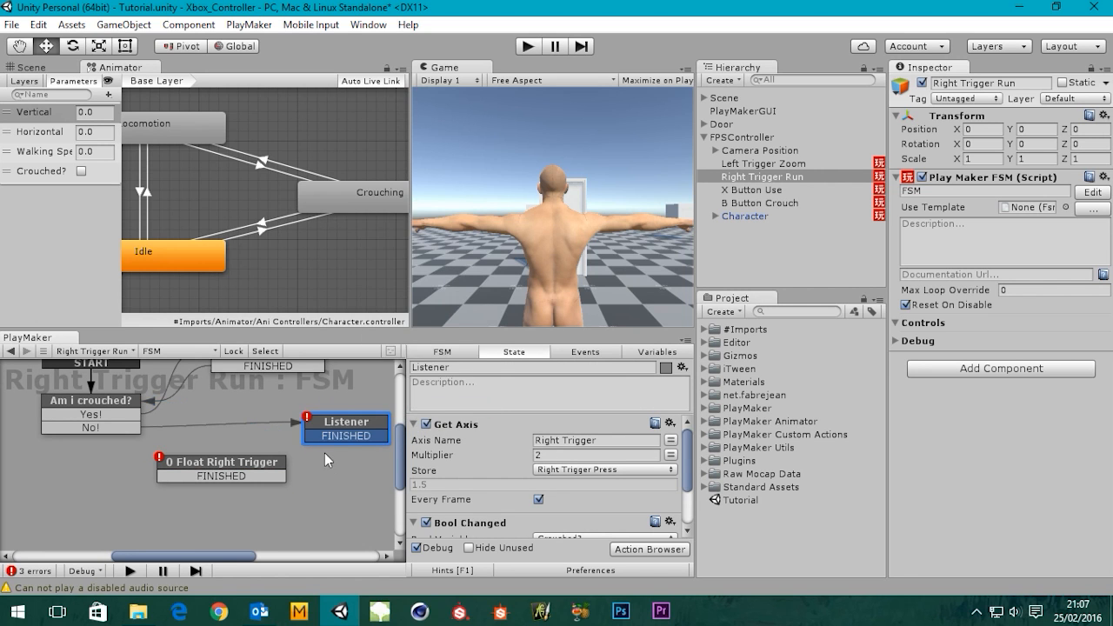
{"action": "left_click", "coordinate": [211, 473]}
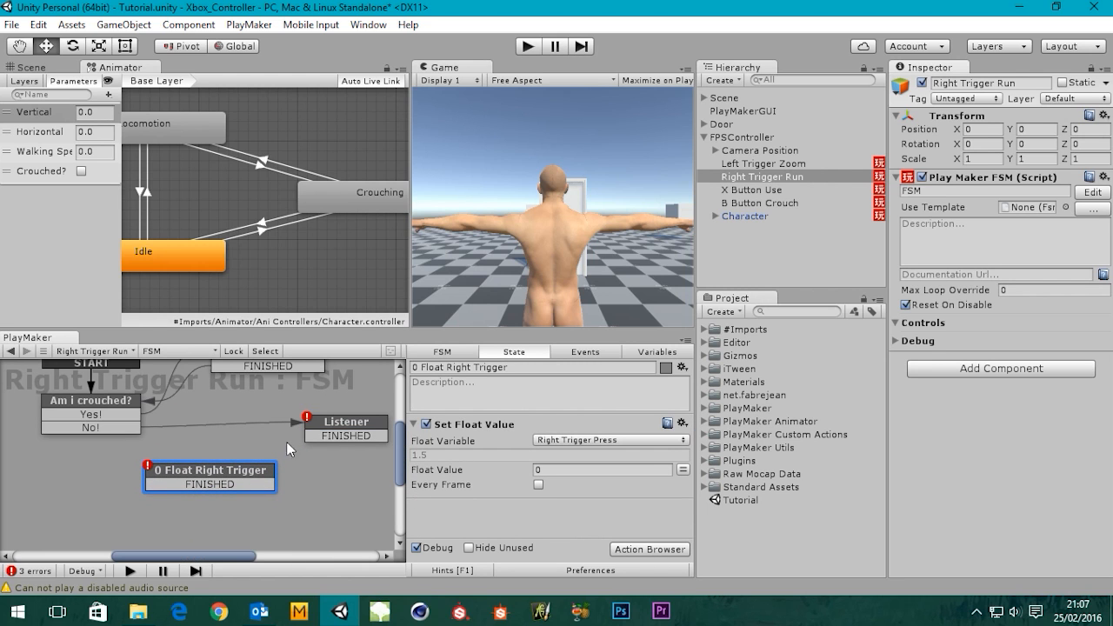
{"action": "left_click_drag", "start_coordinate": [311, 436], "coordinate": [247, 478]}
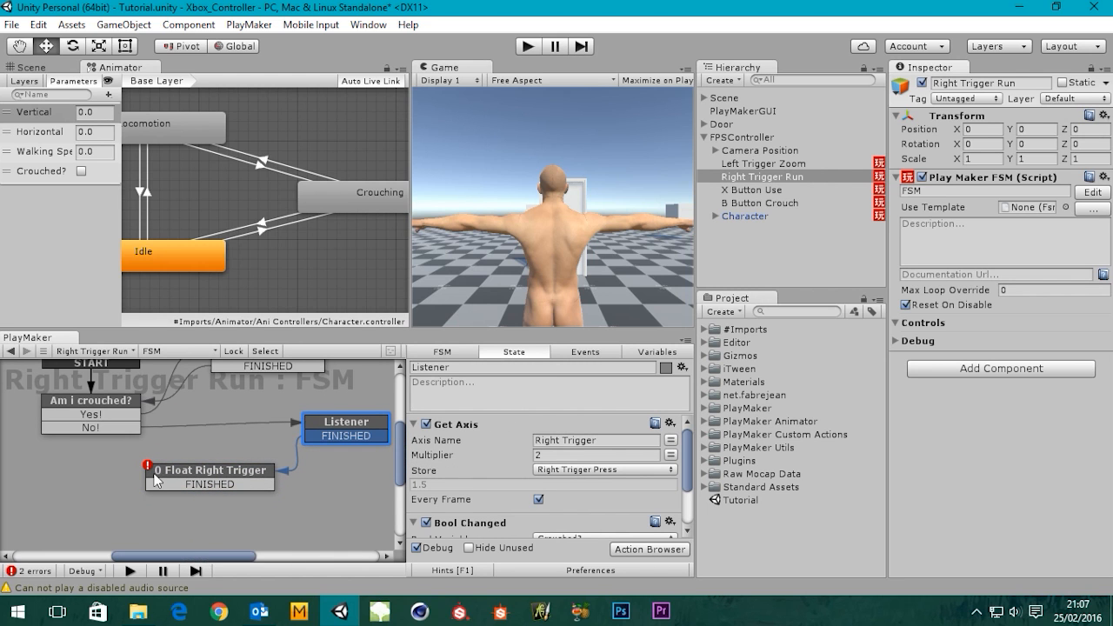
- Space out the Listener and "0 Float Right Trigger" states, and link the latter's FINISHED transition to "Am i crouched?"
{"action": "mouse_move", "coordinate": [153, 476]}
{"action": "left_mouse_down"}
{"action": "mouse_move", "coordinate": [141, 473]}
{"action": "mouse_move", "coordinate": [201, 477]}
{"action": "mouse_move", "coordinate": [164, 478]}
{"action": "left_mouse_up"}
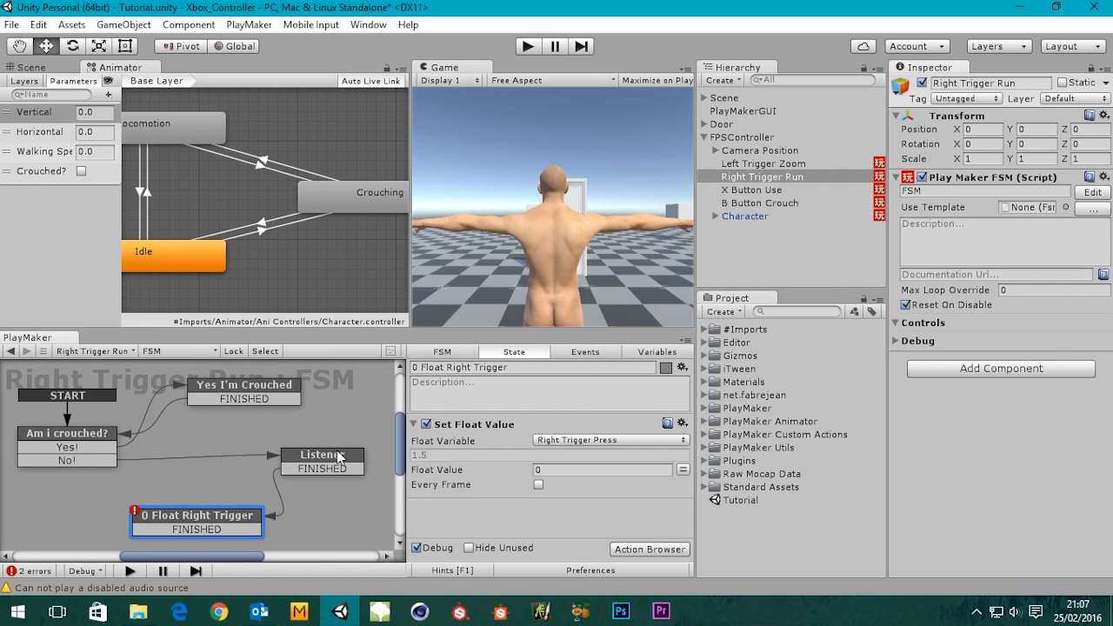
{"action": "mouse_move", "coordinate": [332, 453]}
{"action": "left_mouse_down"}
{"action": "mouse_move", "coordinate": [361, 446]}
{"action": "mouse_move", "coordinate": [332, 446]}
{"action": "mouse_move", "coordinate": [348, 448]}
{"action": "left_mouse_up"}
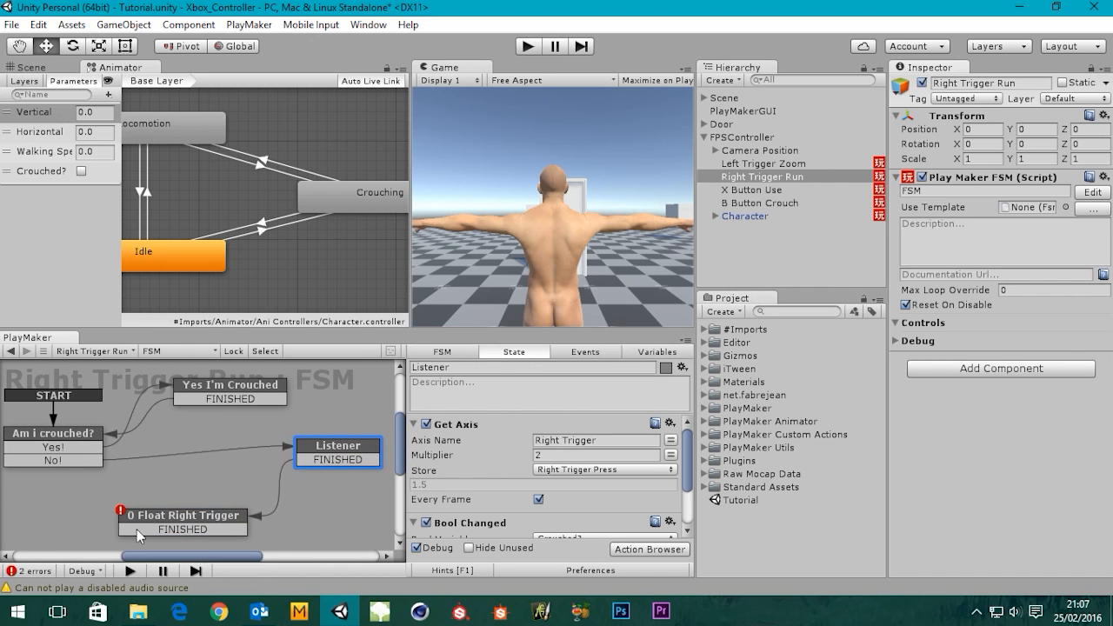
{"action": "left_click_drag", "start_coordinate": [186, 518], "coordinate": [99, 421]}
{"action": "middle_click_drag", "start_coordinate": [223, 442], "coordinate": [235, 454]}
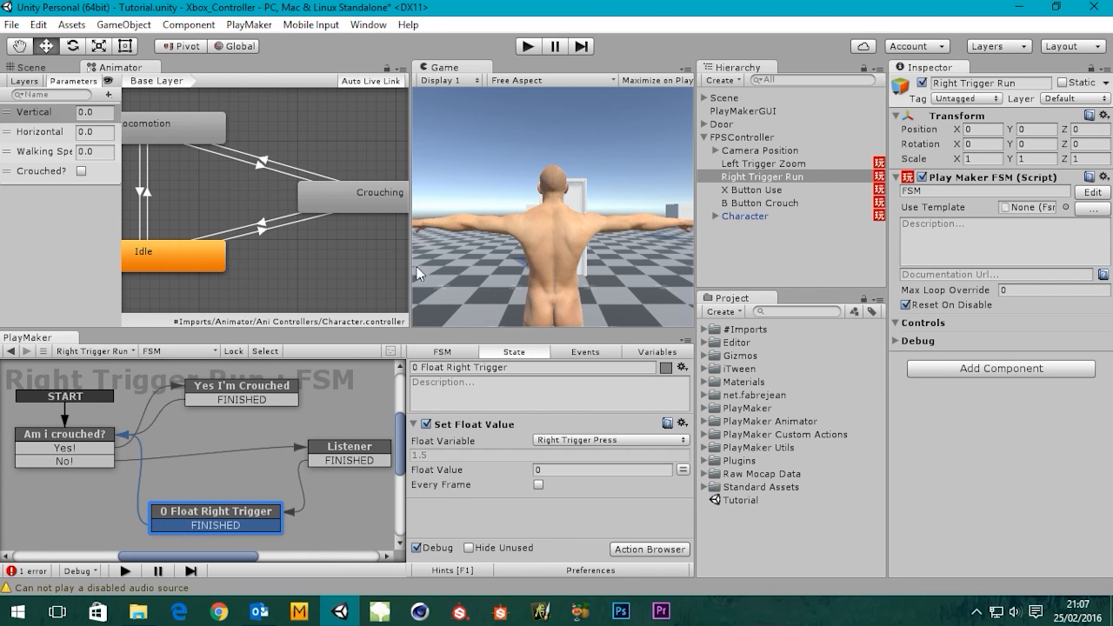
- Play-test the scene to check the Right Trigger Run FSM and the character's movement, and stop play mode
{"action": "left_click", "coordinate": [527, 46]}
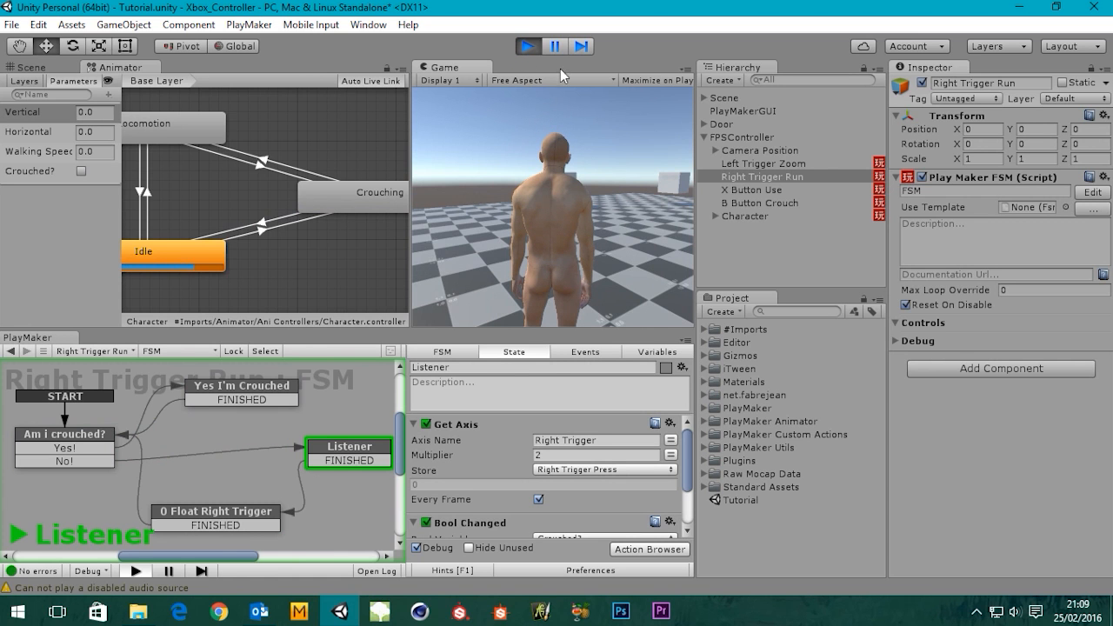
{"action": "left_click", "coordinate": [528, 46]}
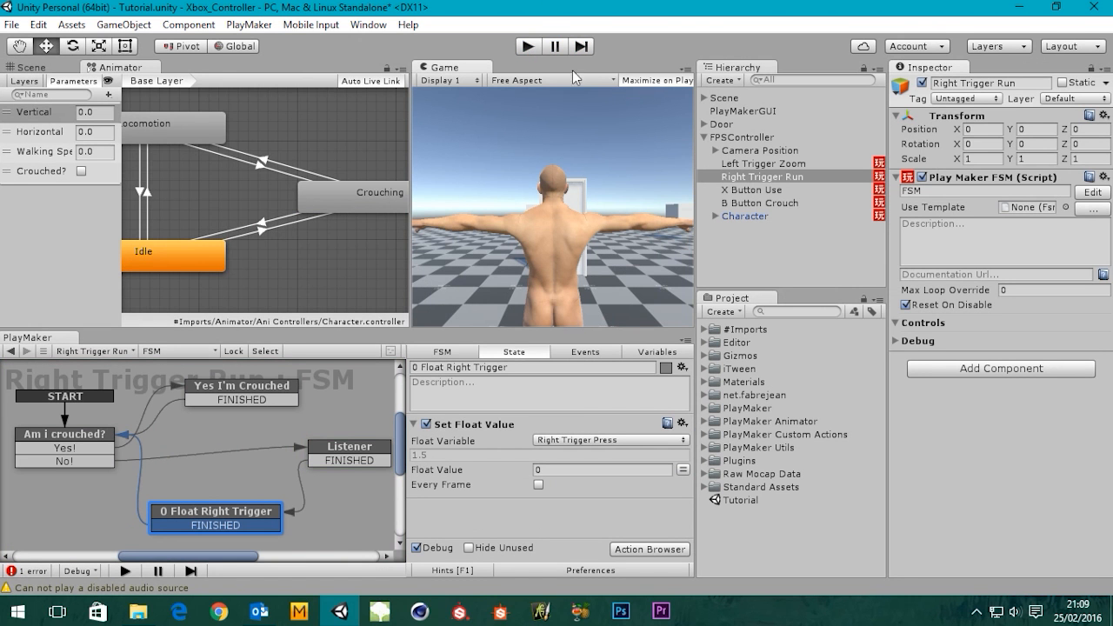
{"action": "left_click", "coordinate": [529, 47]}
{"action": "key", "text": "w"}
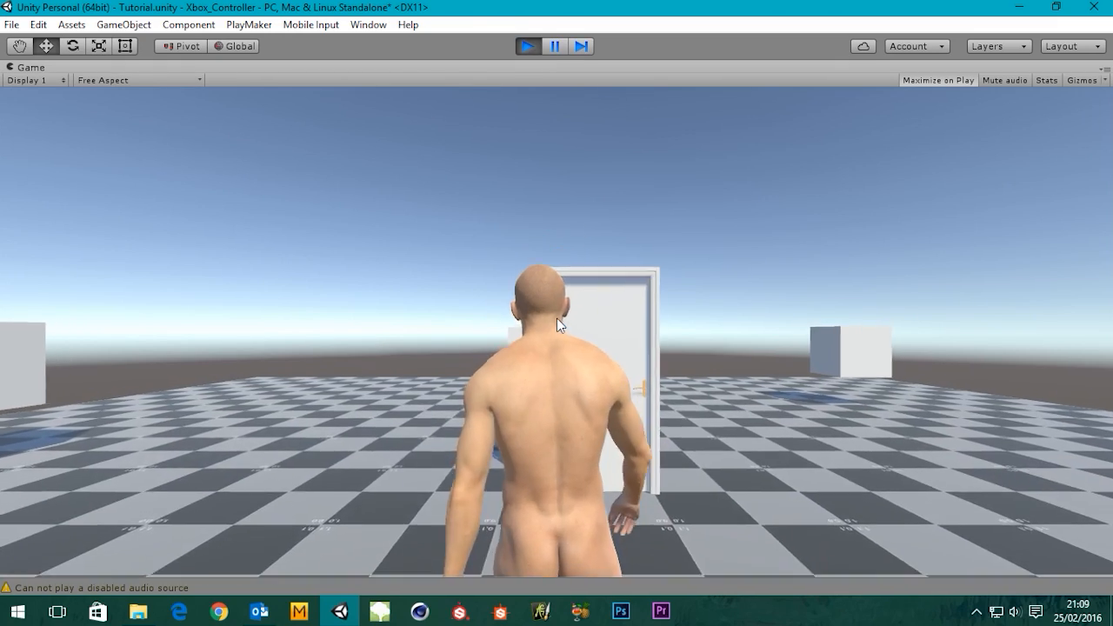
{"action": "key", "text": "w"}
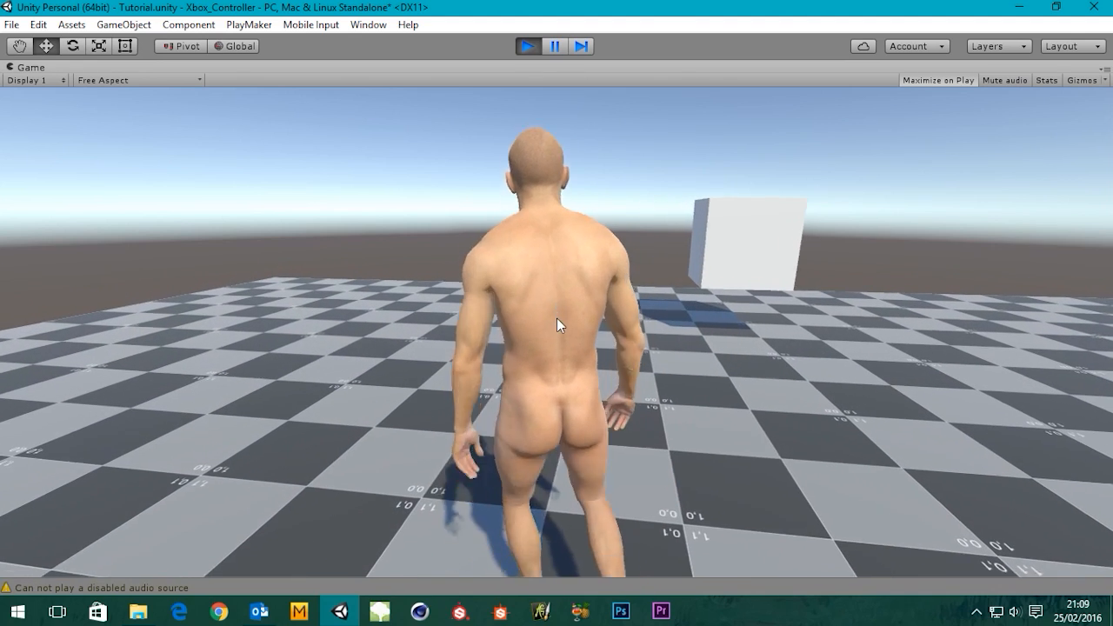
{"action": "key", "text": "a"}
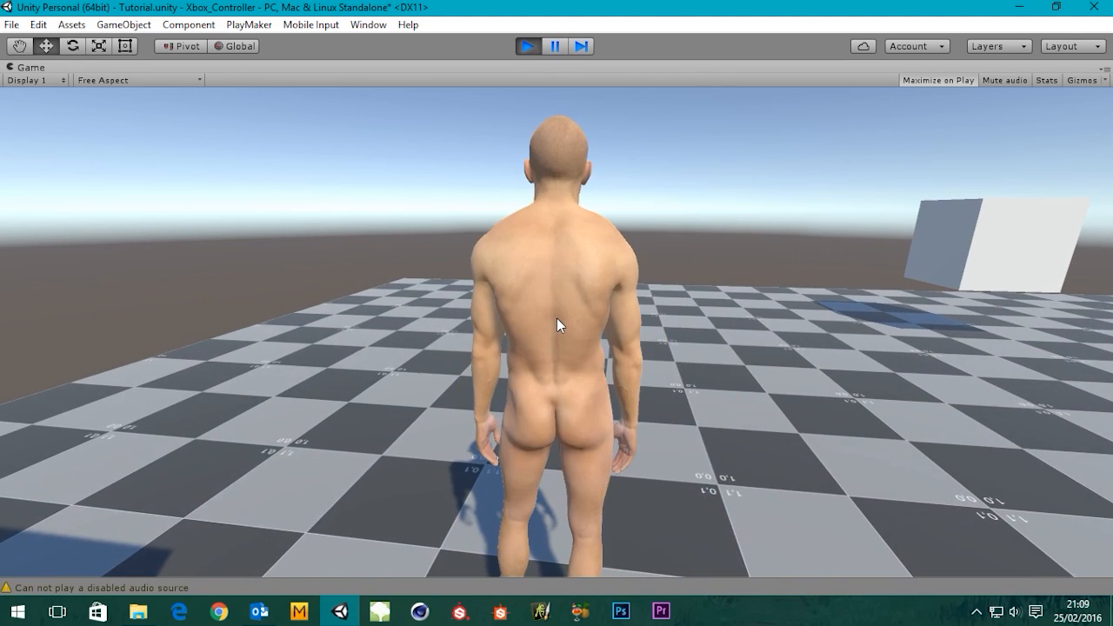
{"action": "key", "text": "d"}
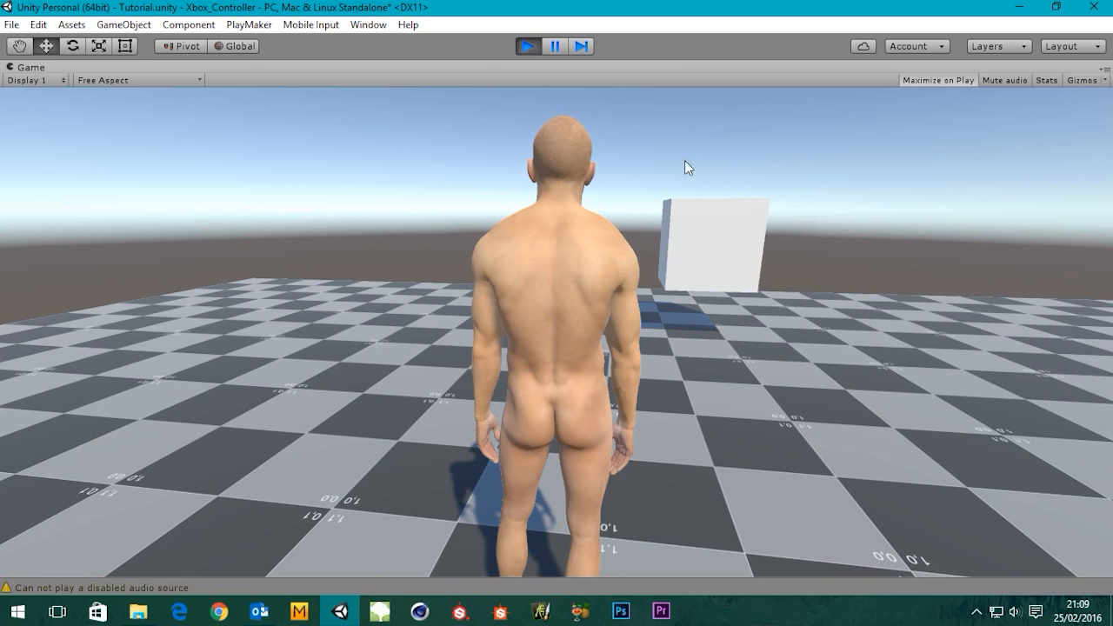
{"action": "left_click", "coordinate": [526, 47]}
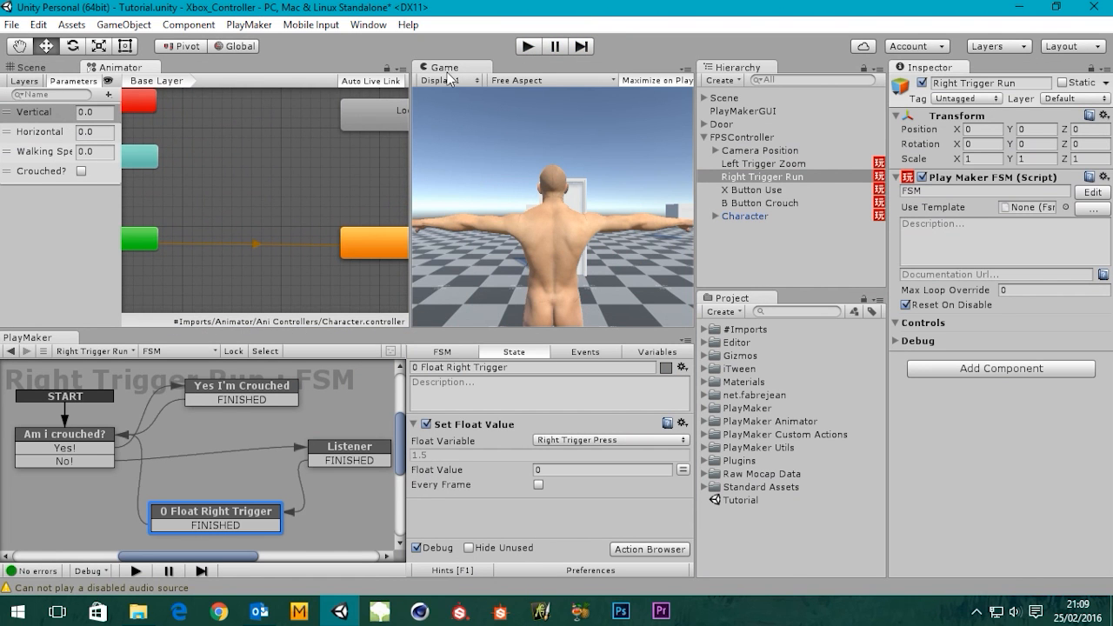
- Dock the Game view beside the Animator and enlarge the Animator area to show all states of the Base Layer
{"action": "left_click_drag", "start_coordinate": [445, 69], "coordinate": [265, 73]}
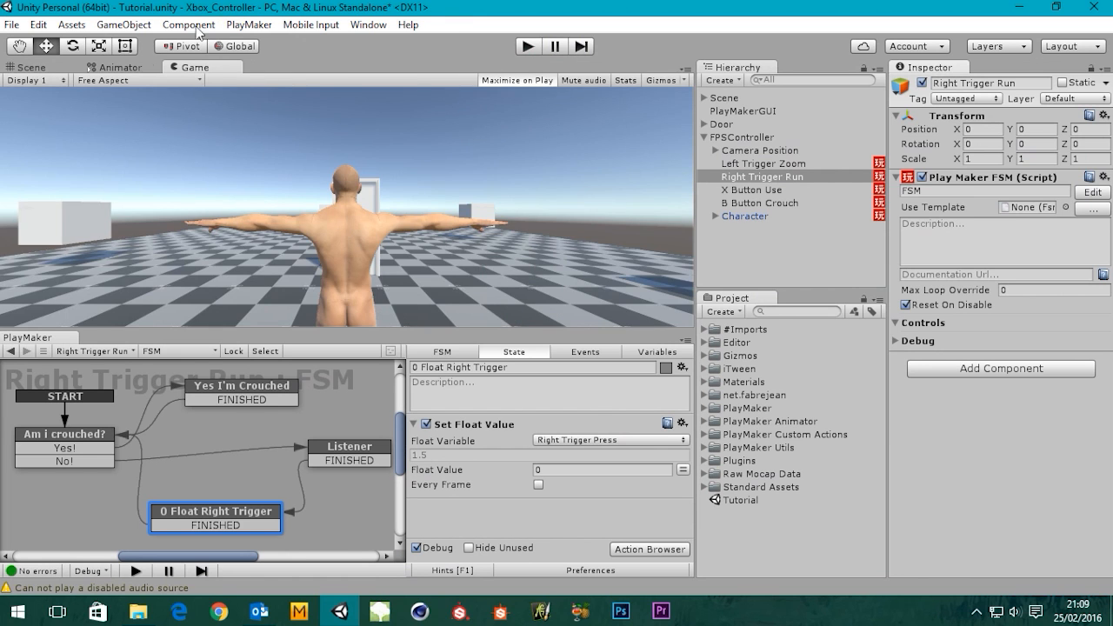
{"action": "left_click", "coordinate": [132, 68]}
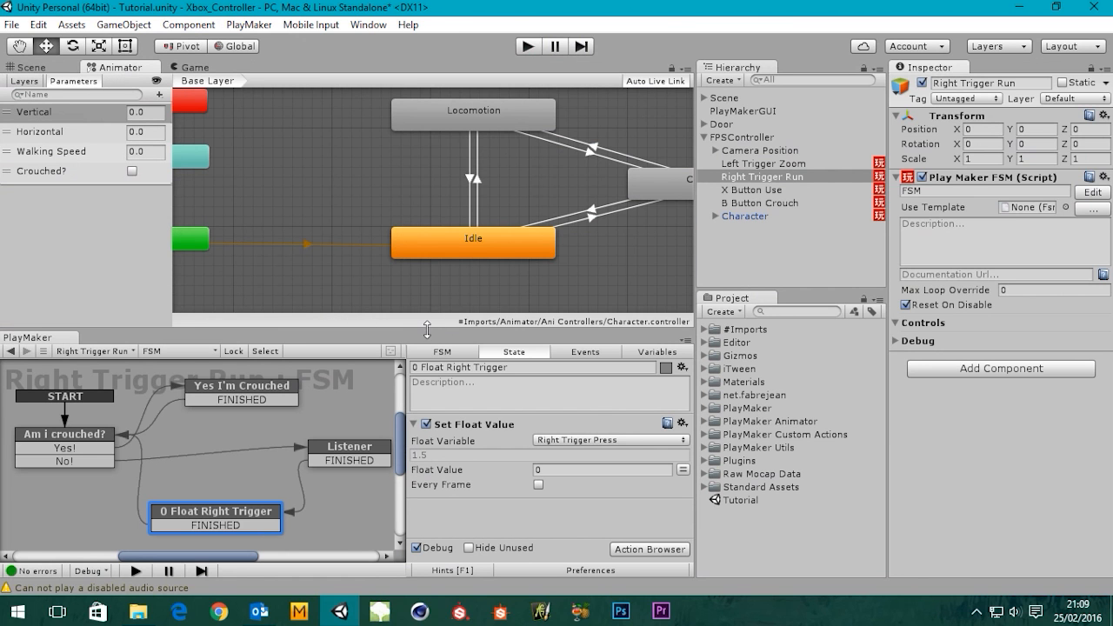
{"action": "left_click_drag", "start_coordinate": [427, 328], "coordinate": [411, 434]}
{"action": "middle_click_drag", "start_coordinate": [499, 303], "coordinate": [346, 340]}
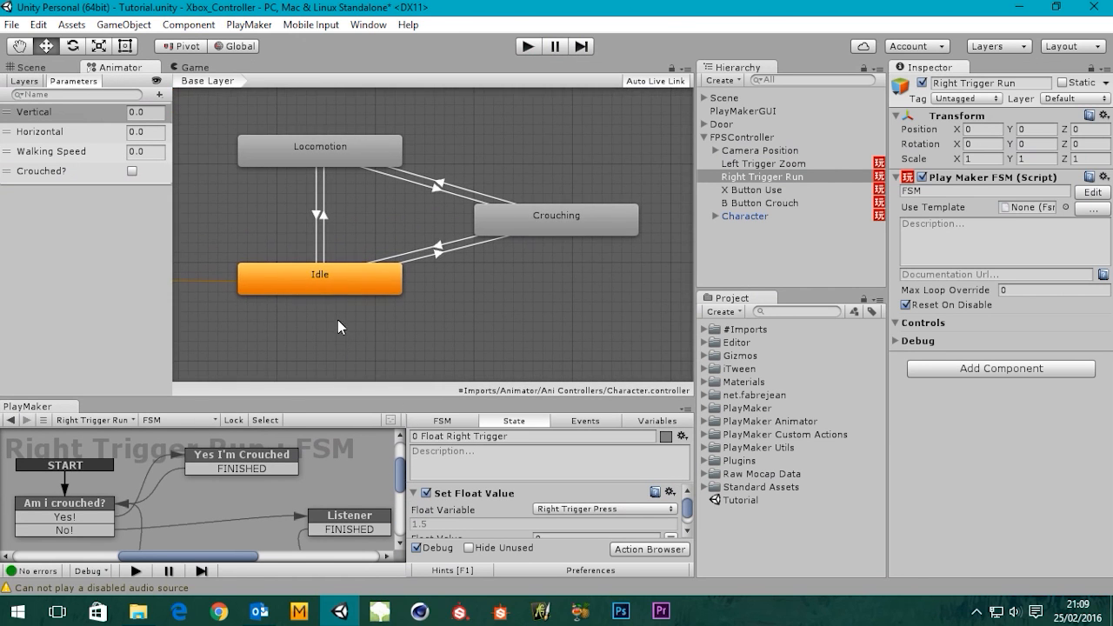
- Set the idle motion's speed to 0.25 in the Walk blend tree inside Locomotion, matching the Running blend tree
{"action": "double_click", "coordinate": [310, 145]}
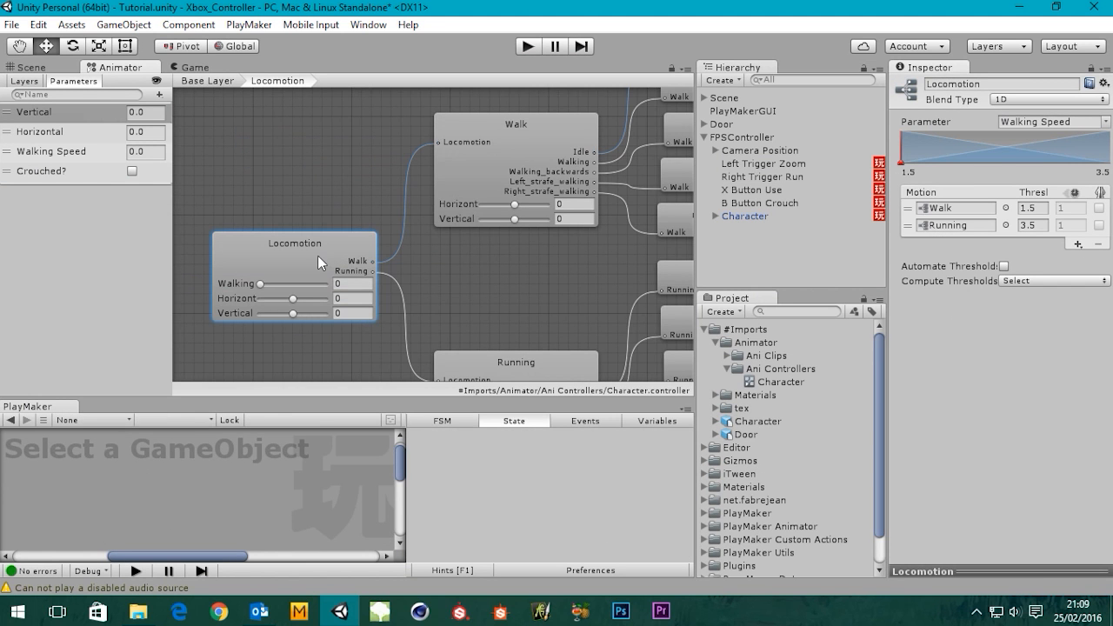
{"action": "middle_click_drag", "start_coordinate": [464, 265], "coordinate": [337, 134]}
{"action": "left_click", "coordinate": [359, 249]}
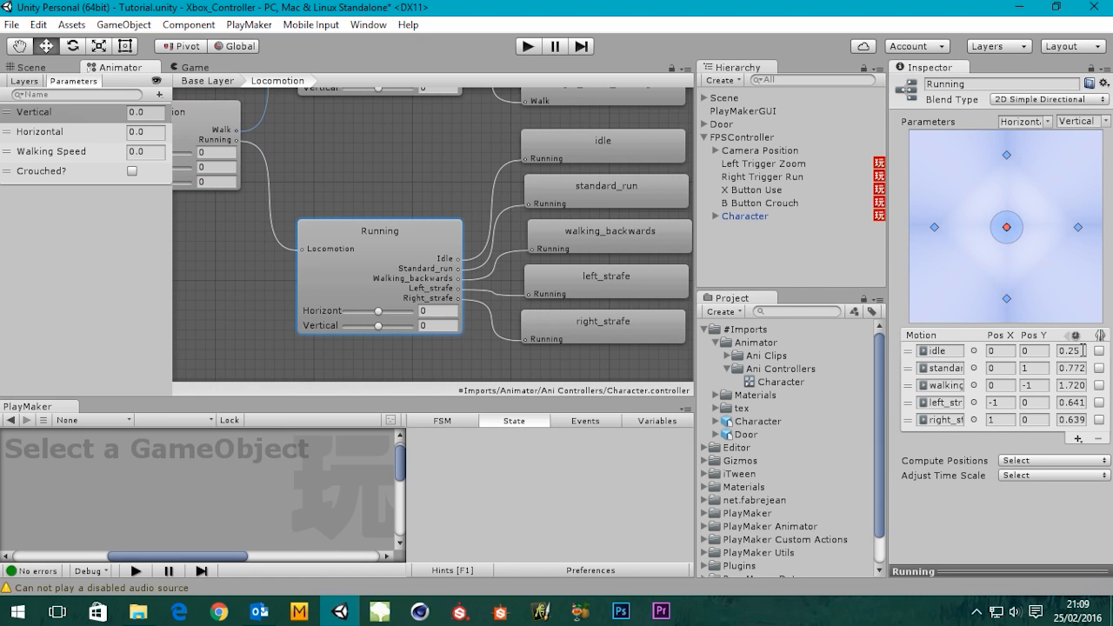
{"action": "middle_click_drag", "start_coordinate": [375, 157], "coordinate": [395, 339]}
{"action": "left_click", "coordinate": [412, 212]}
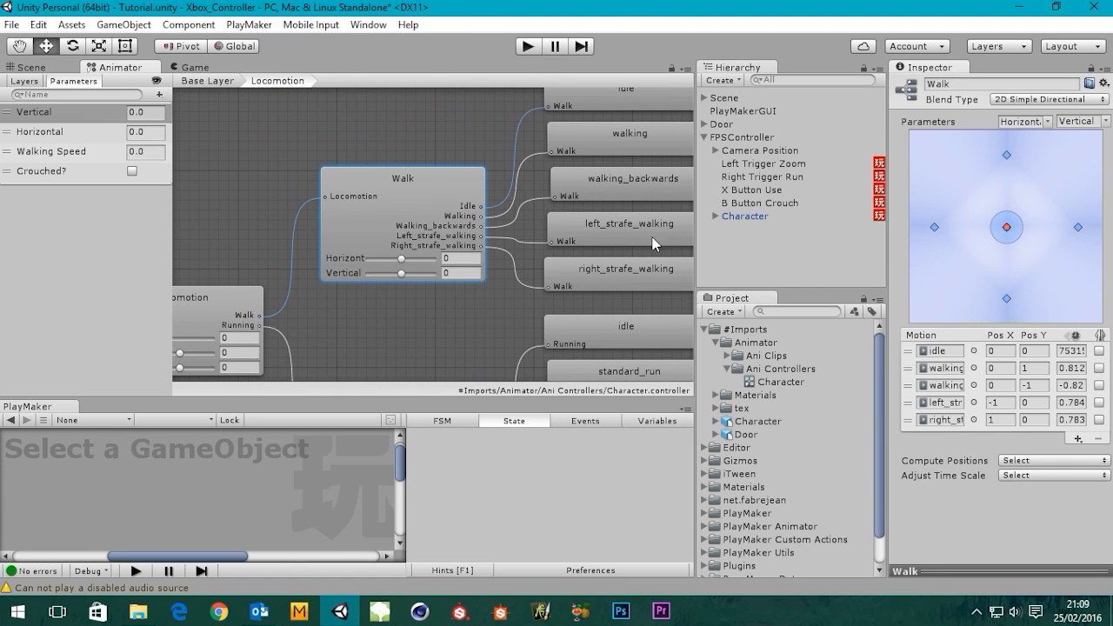
{"action": "left_click", "coordinate": [1079, 350]}
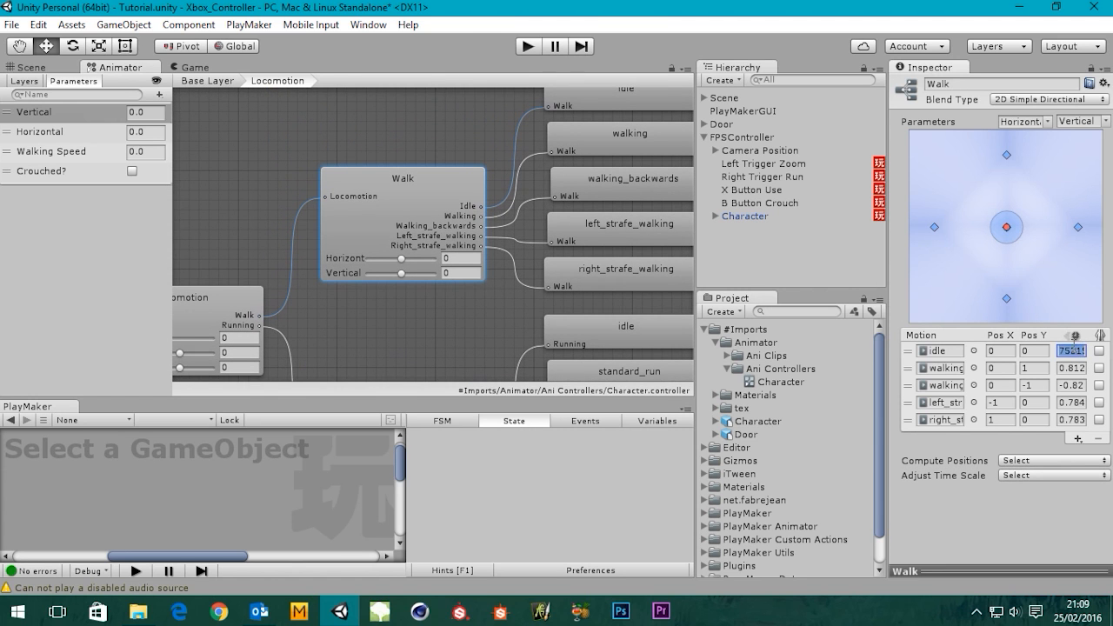
{"action": "key", "text": "BackSpace"}
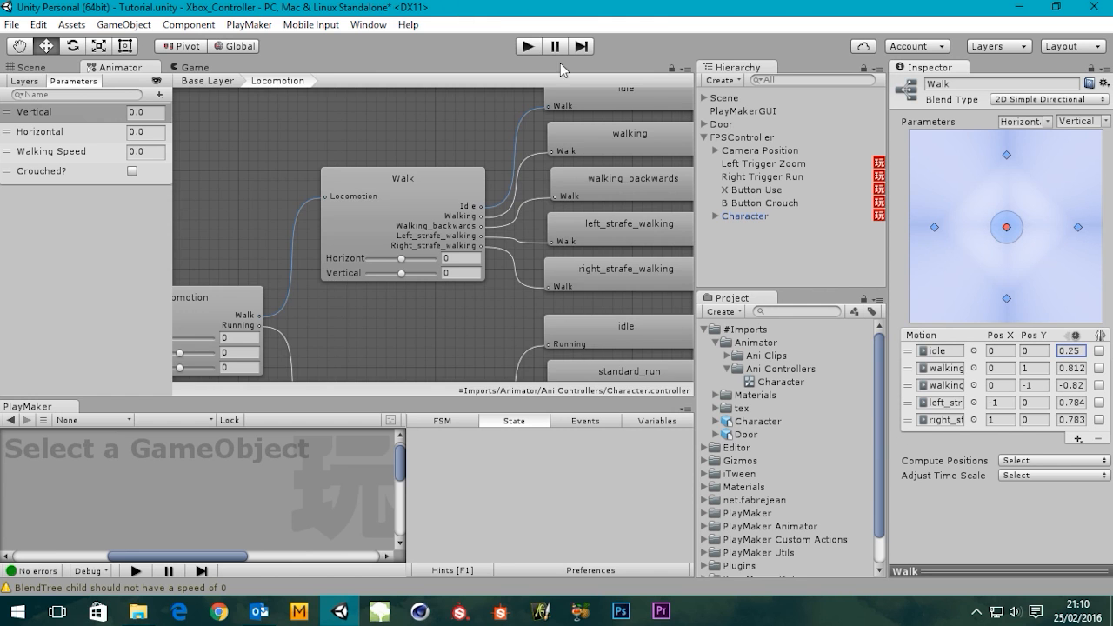
- Return to the Animator's Base Layer, play-test the scene to check the character's idle animation, and stop play mode
{"action": "middle_click_drag", "start_coordinate": [324, 266], "coordinate": [489, 195]}
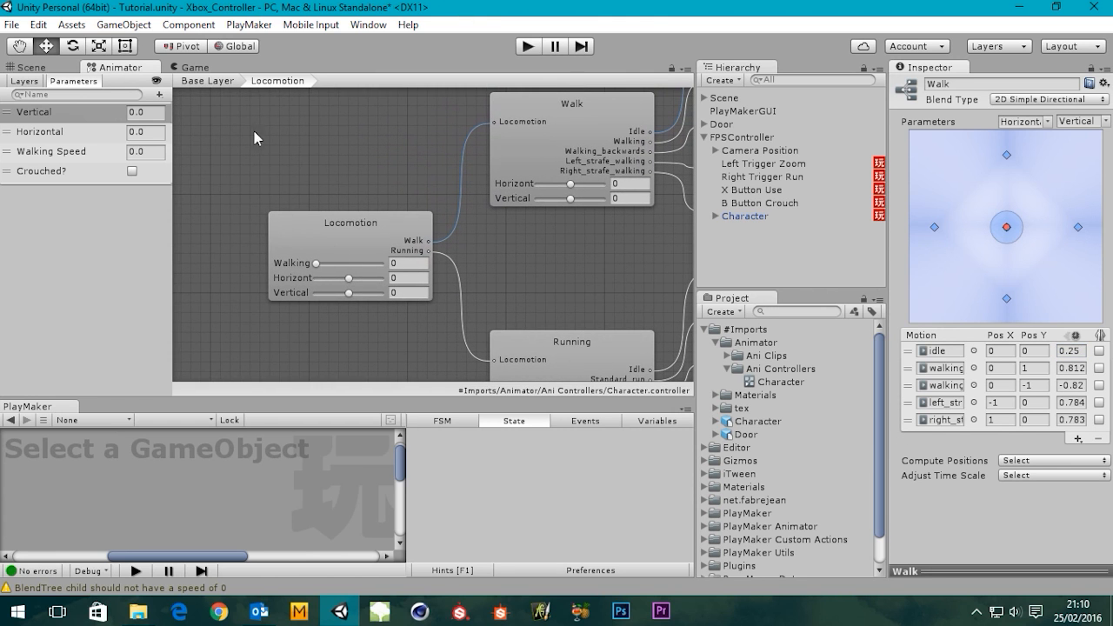
{"action": "double_click", "coordinate": [320, 147]}
{"action": "middle_click_drag", "start_coordinate": [405, 211], "coordinate": [170, 184]}
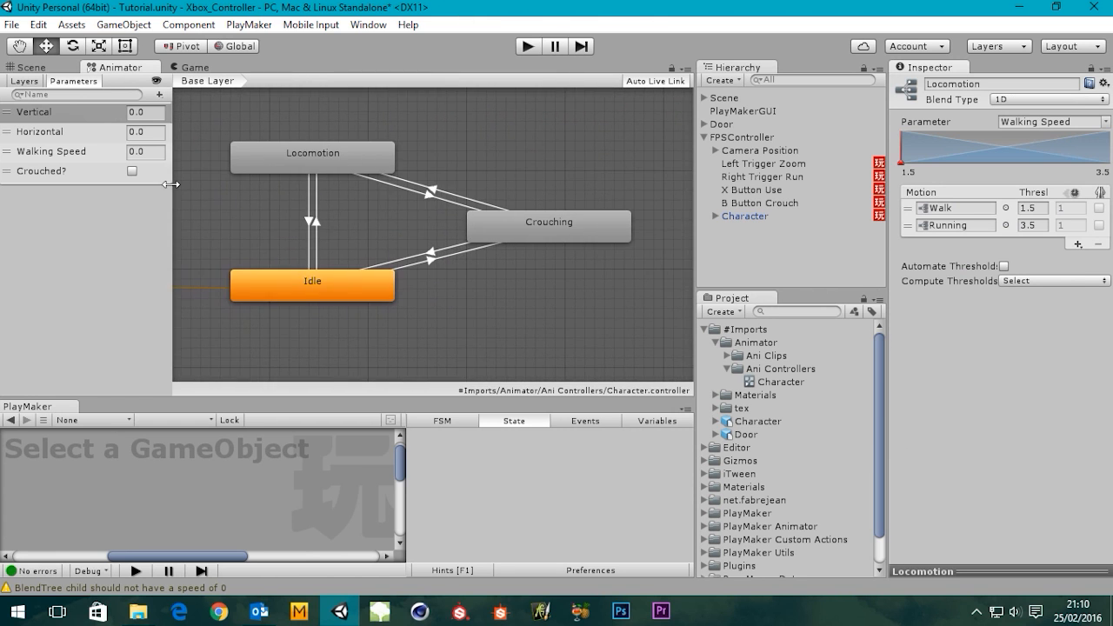
{"action": "left_click", "coordinate": [528, 46]}
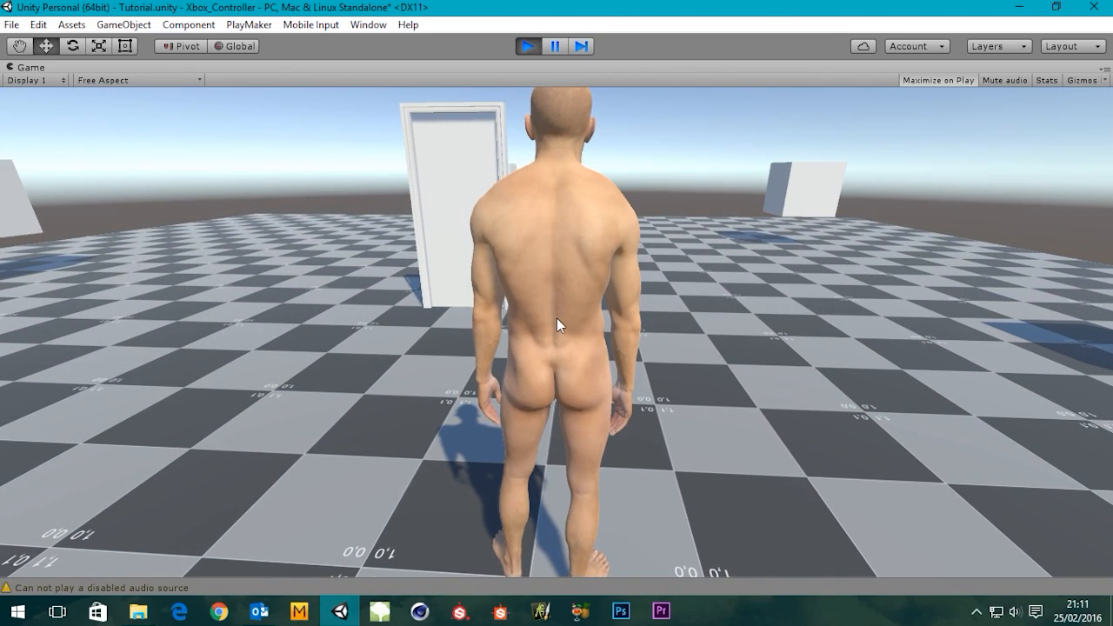
{"action": "left_click", "coordinate": [528, 46]}
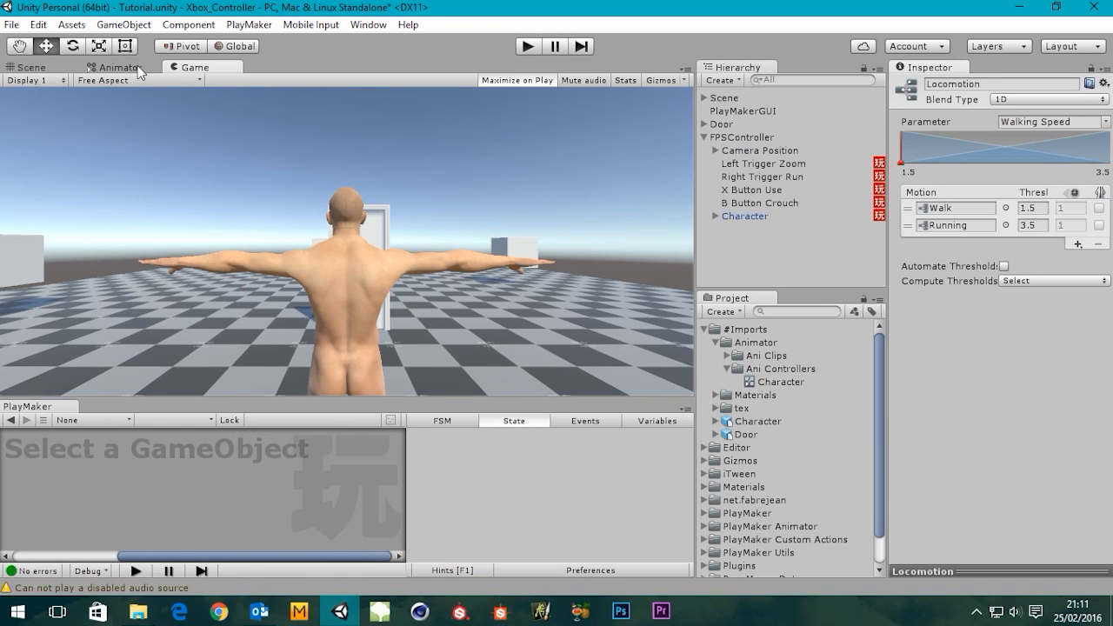
- Inspect the Locomotion blend tree and its Walk motions in the Animator, and return to the Base Layer
{"action": "left_click", "coordinate": [116, 67]}
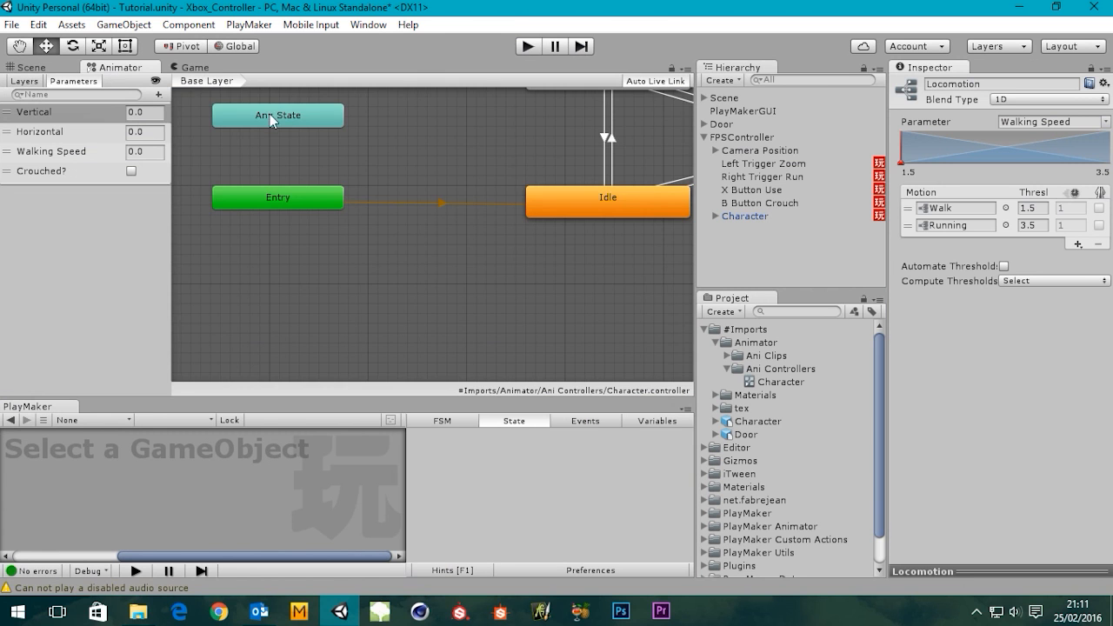
{"action": "middle_click_drag", "start_coordinate": [529, 180], "coordinate": [391, 278]}
{"action": "double_click", "coordinate": [465, 179]}
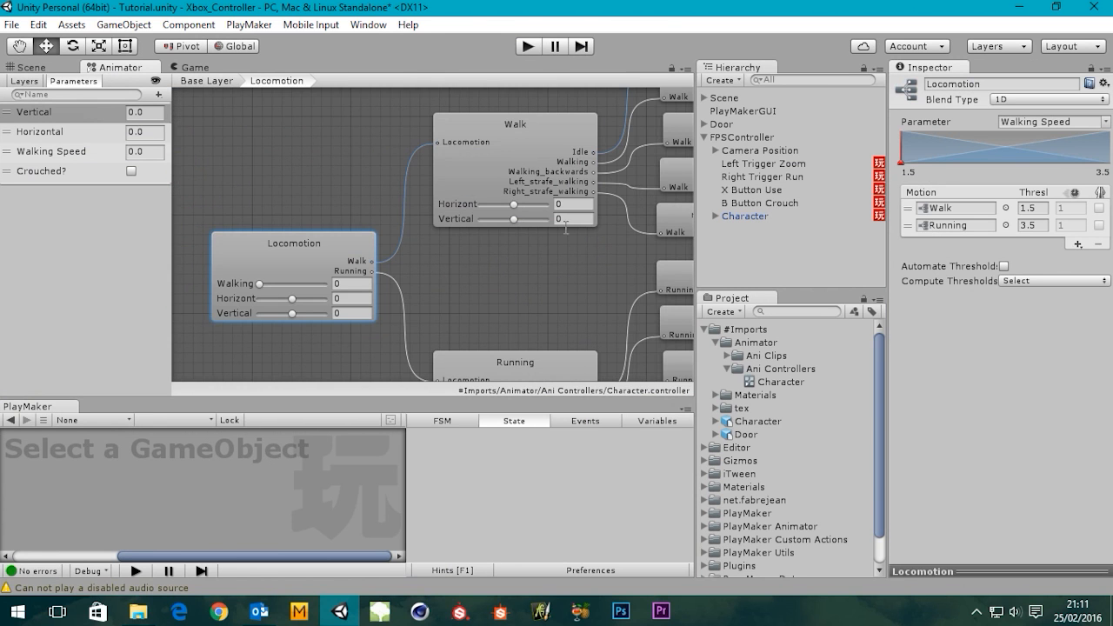
{"action": "middle_click_drag", "start_coordinate": [506, 265], "coordinate": [369, 297]}
{"action": "left_click", "coordinate": [379, 180]}
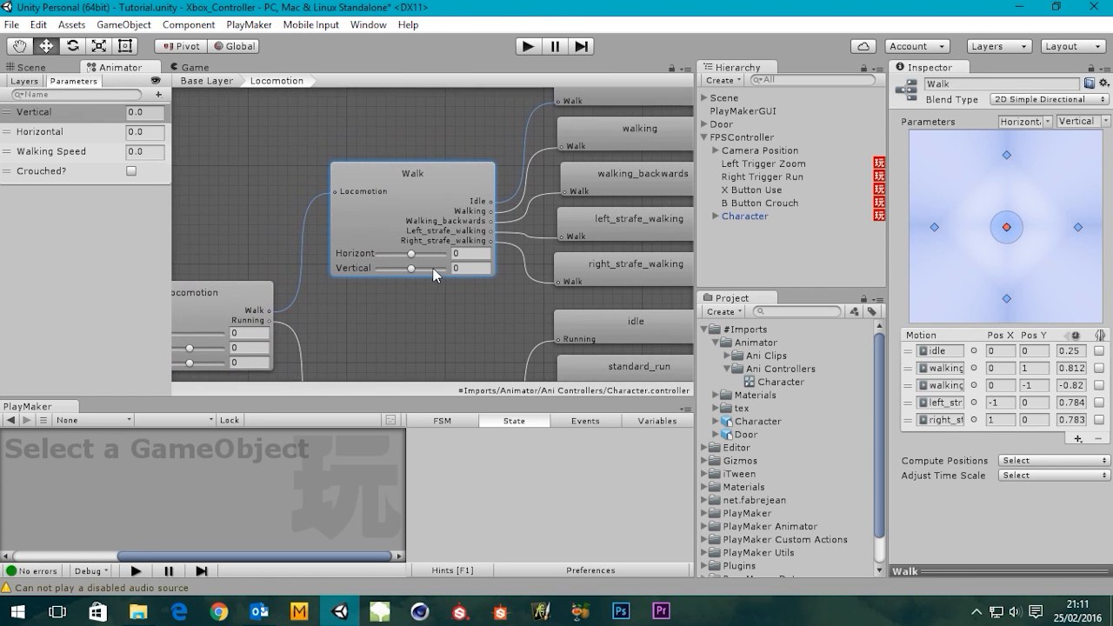
{"action": "middle_click_drag", "start_coordinate": [277, 330], "coordinate": [481, 266]}
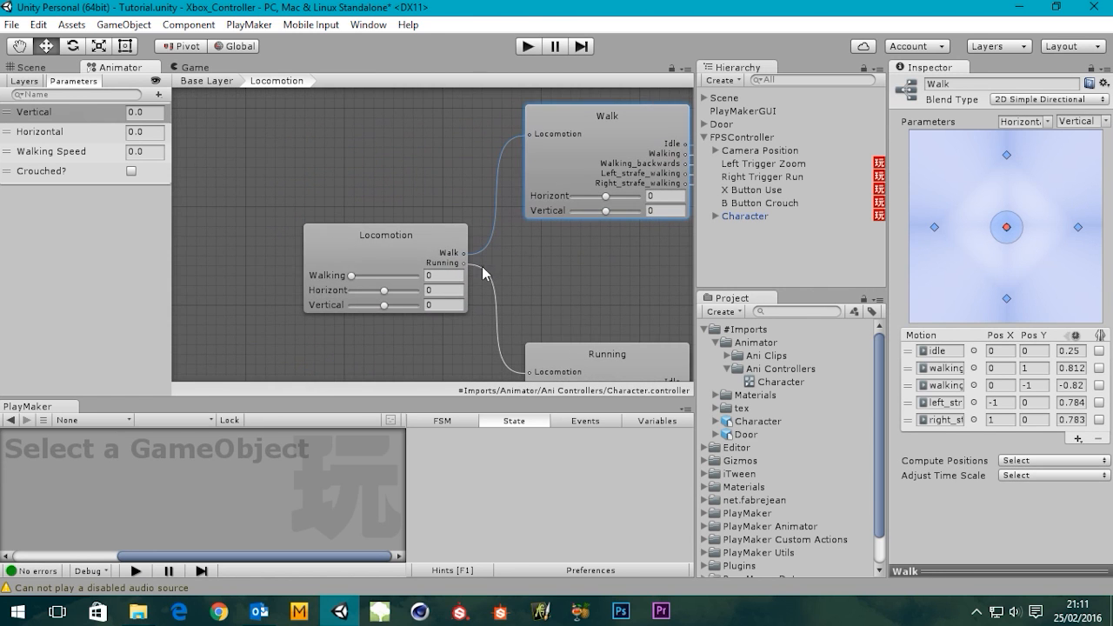
{"action": "left_click", "coordinate": [373, 258]}
{"action": "double_click", "coordinate": [373, 169]}
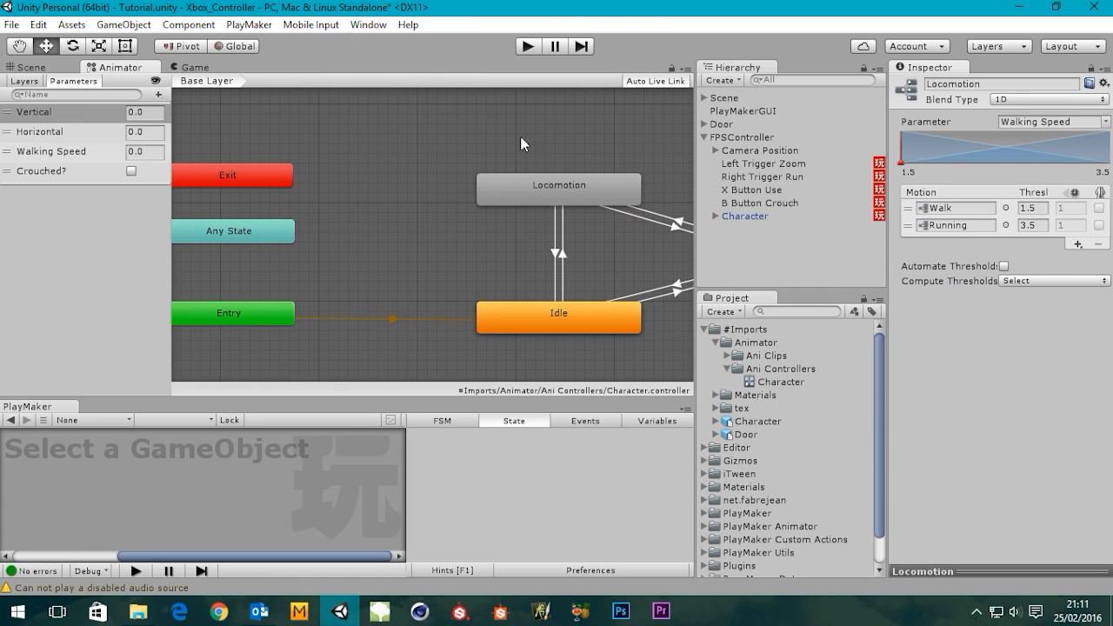
- Examine the exit time and Walking Speed conditions of both transitions between Locomotion and Idle, and the Idle state's settings
{"action": "middle_click_drag", "start_coordinate": [578, 262], "coordinate": [489, 241]}
{"action": "left_click", "coordinate": [469, 228]}
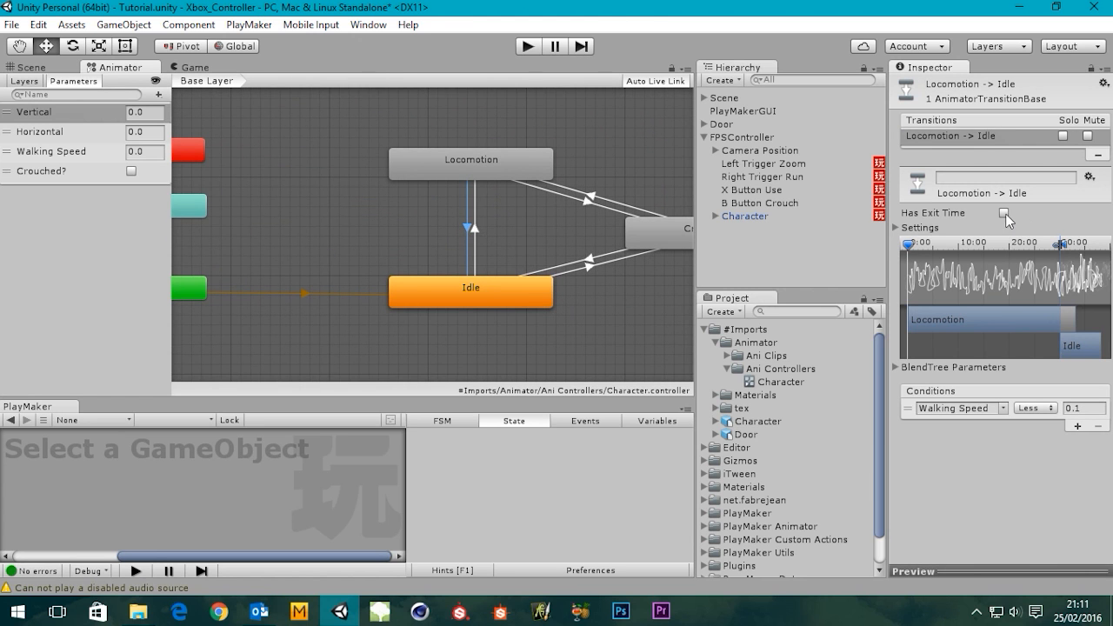
{"action": "left_click", "coordinate": [474, 230]}
{"action": "left_click", "coordinate": [465, 228]}
{"action": "left_click", "coordinate": [475, 230]}
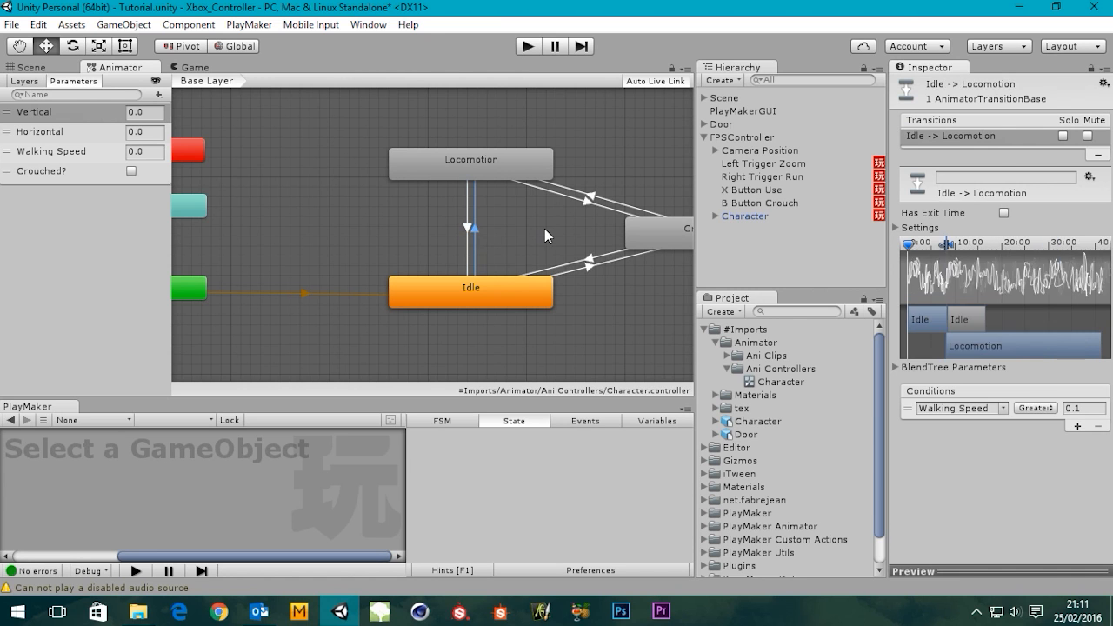
{"action": "left_click", "coordinate": [544, 229]}
{"action": "middle_click_drag", "start_coordinate": [558, 229], "coordinate": [551, 247]}
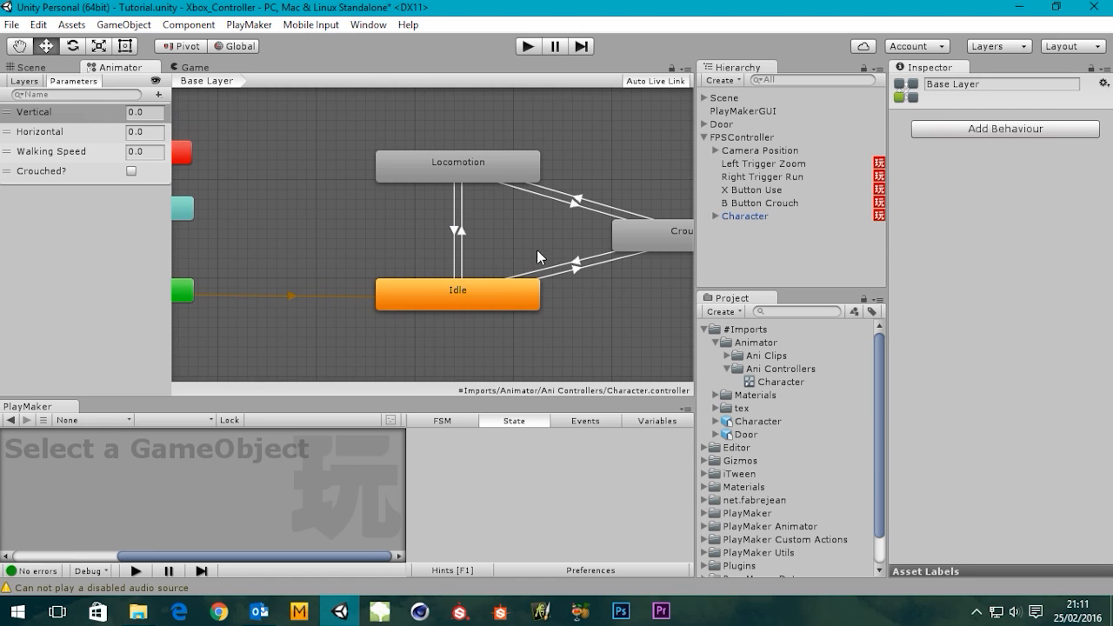
{"action": "left_click", "coordinate": [484, 297]}
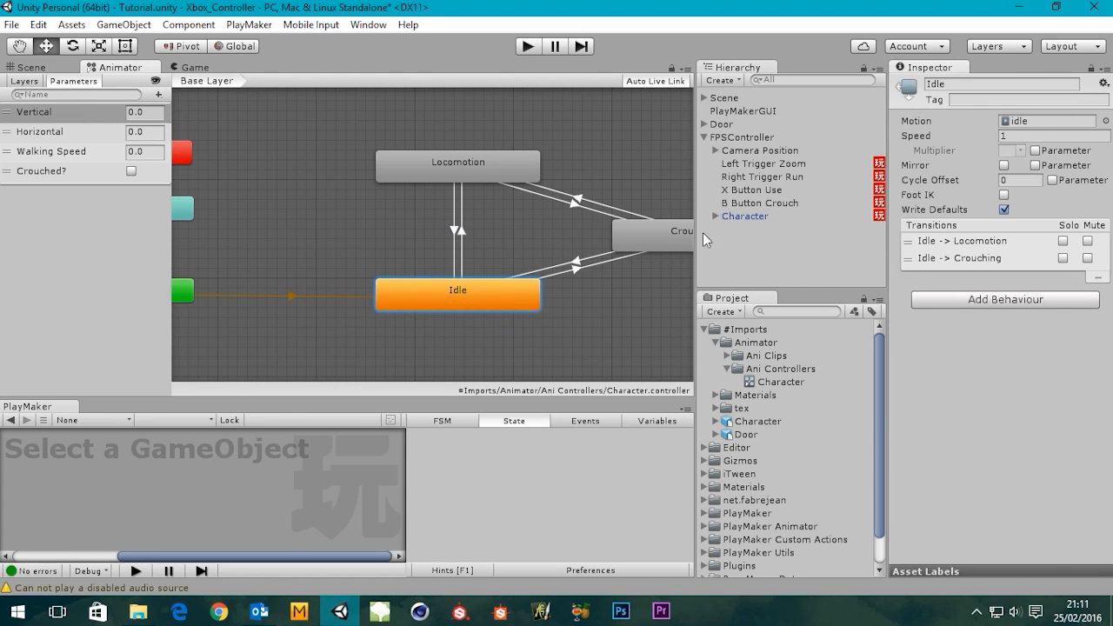
- Show the Character's Walking Speed FSM in an enlarged PlayMaker area and recheck both transitions between Idle and Locomotion
{"action": "left_click", "coordinate": [747, 216]}
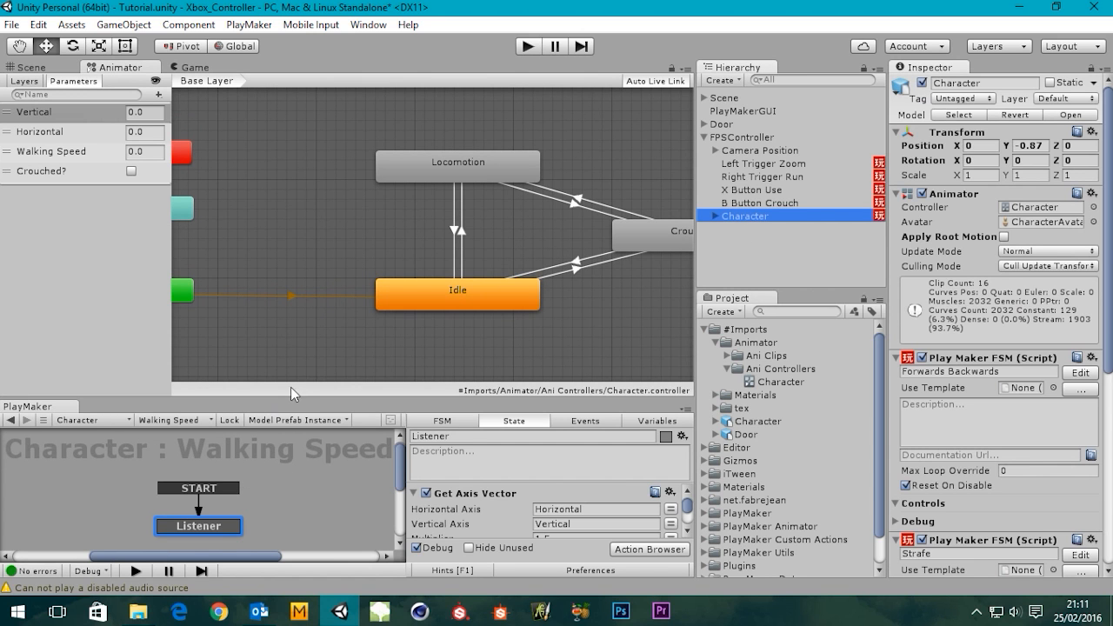
{"action": "left_click_drag", "start_coordinate": [299, 397], "coordinate": [299, 322]}
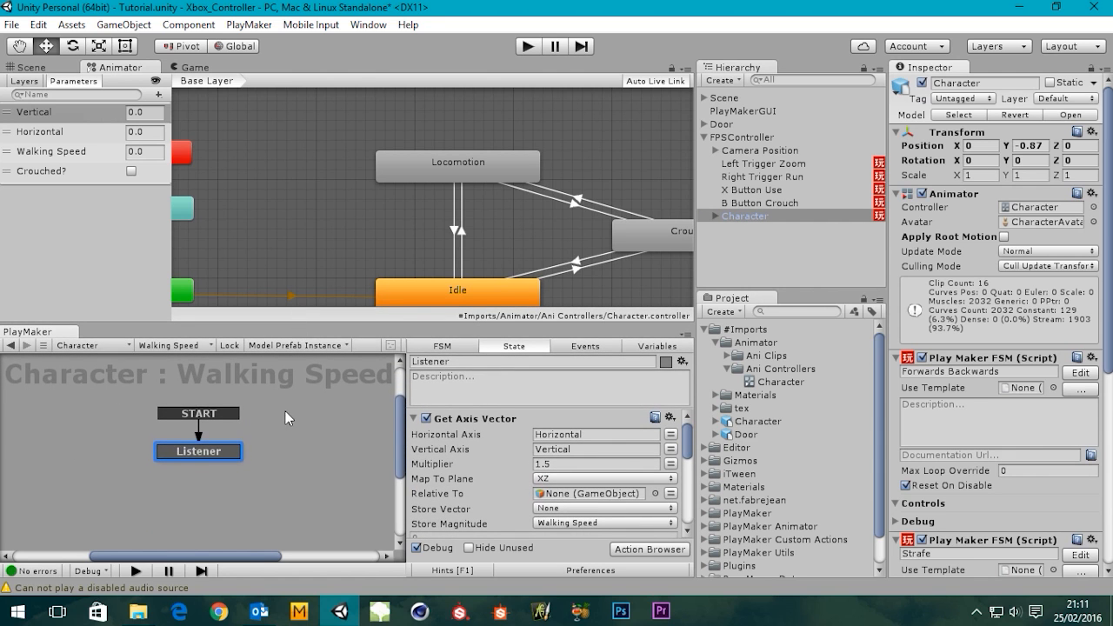
{"action": "left_click", "coordinate": [462, 233]}
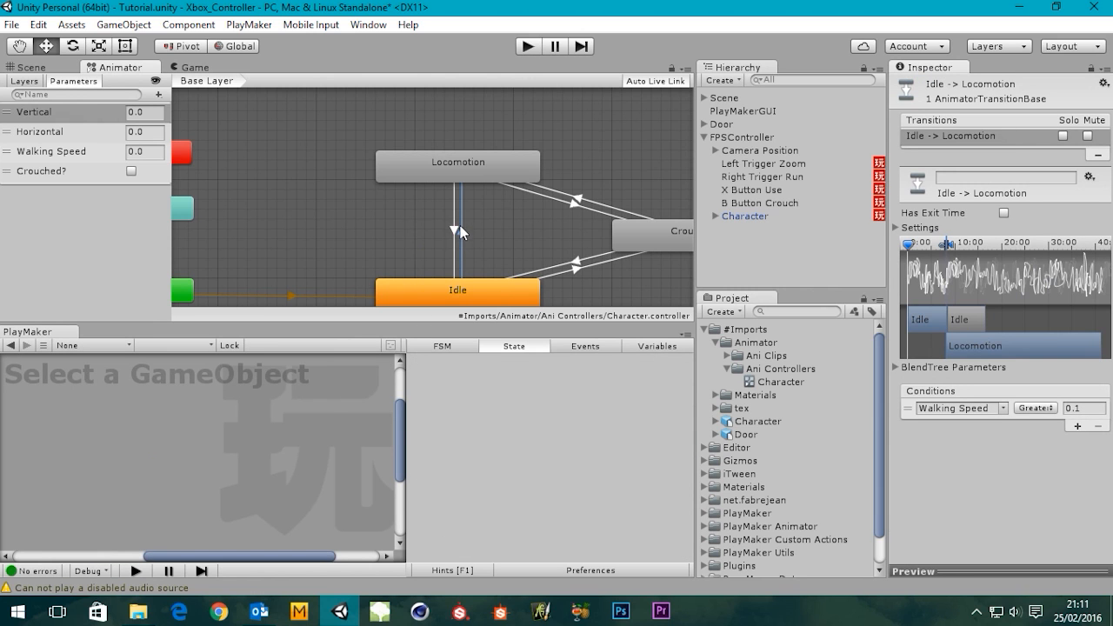
{"action": "left_click", "coordinate": [453, 231]}
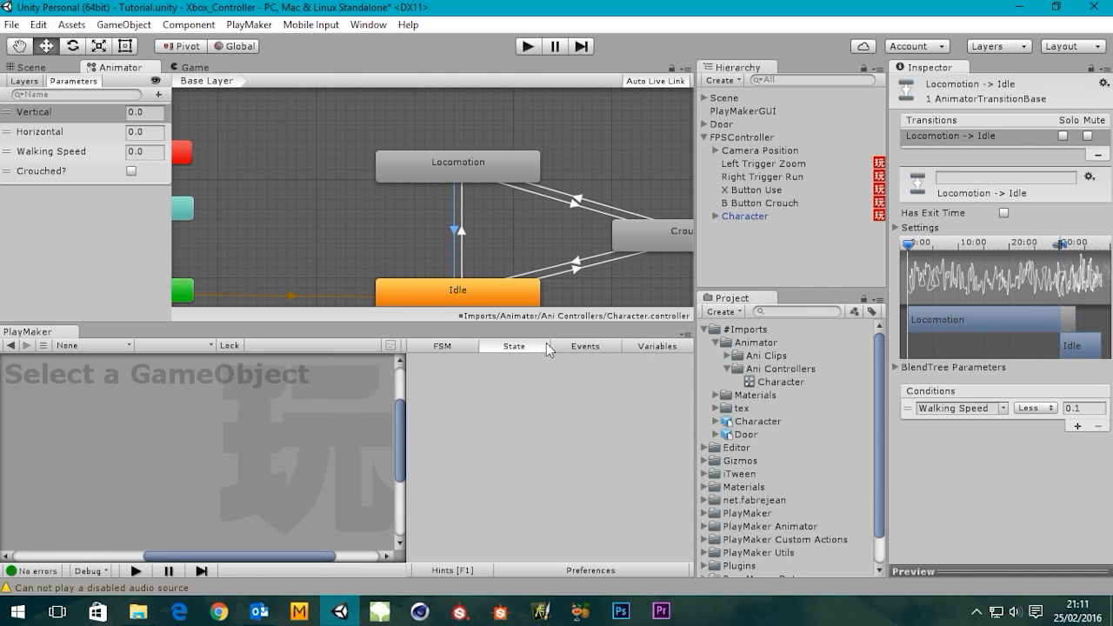
- Check the Set Animator Float damp time in the Character's Walking Speed FSM, play-test the scene, and stop play mode
{"action": "left_click", "coordinate": [748, 216]}
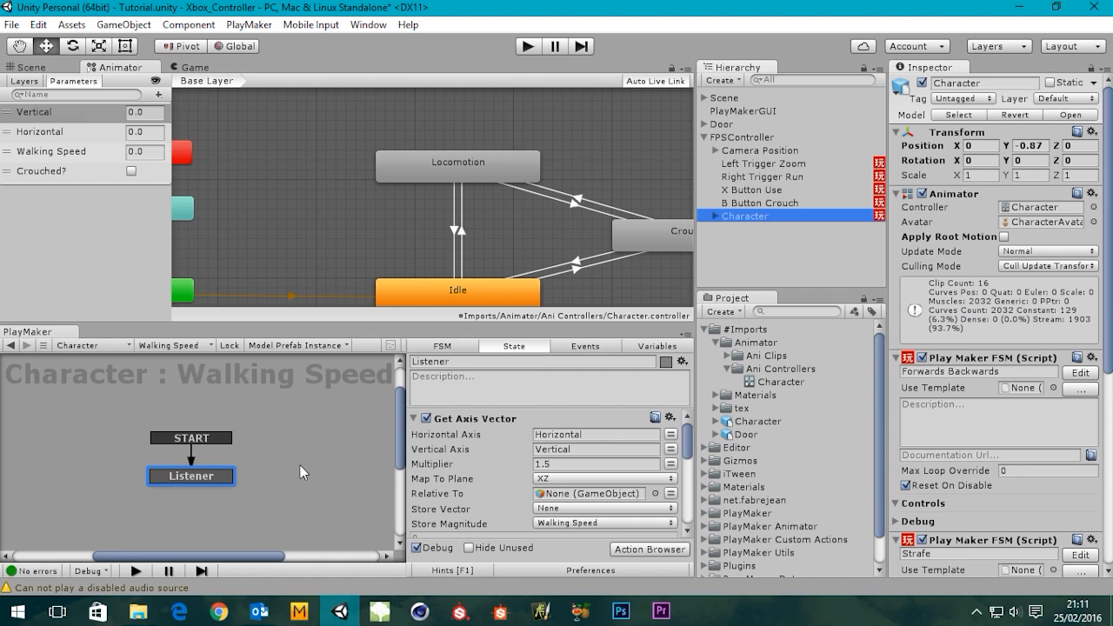
{"action": "middle_click_drag", "start_coordinate": [300, 471], "coordinate": [302, 441]}
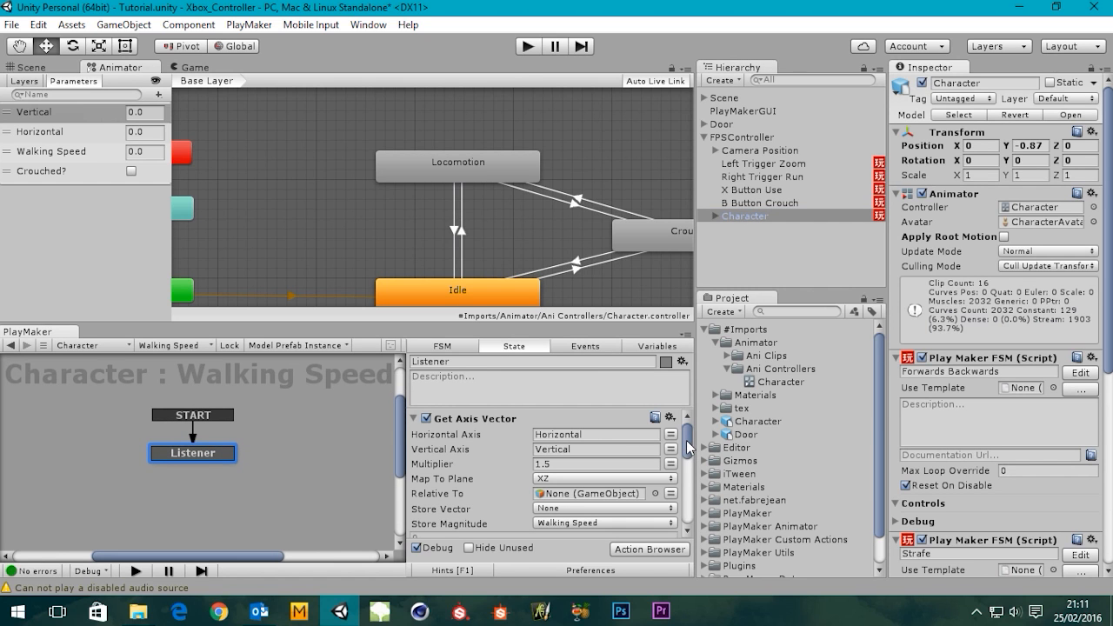
{"action": "left_click_drag", "start_coordinate": [687, 446], "coordinate": [689, 484]}
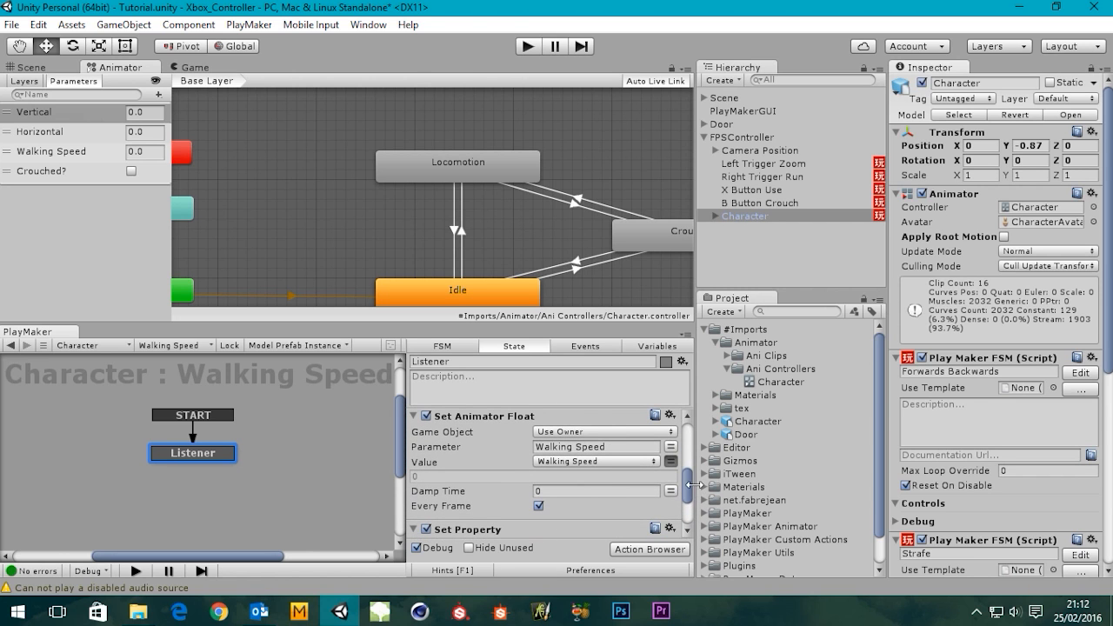
{"action": "left_click", "coordinate": [597, 490]}
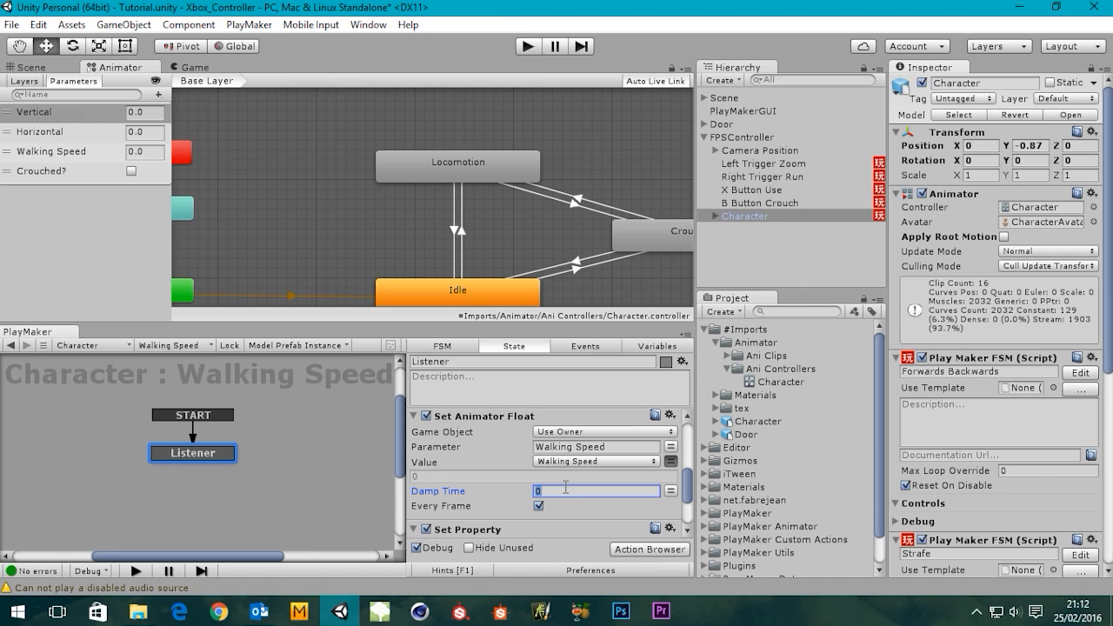
{"action": "left_click", "coordinate": [527, 46]}
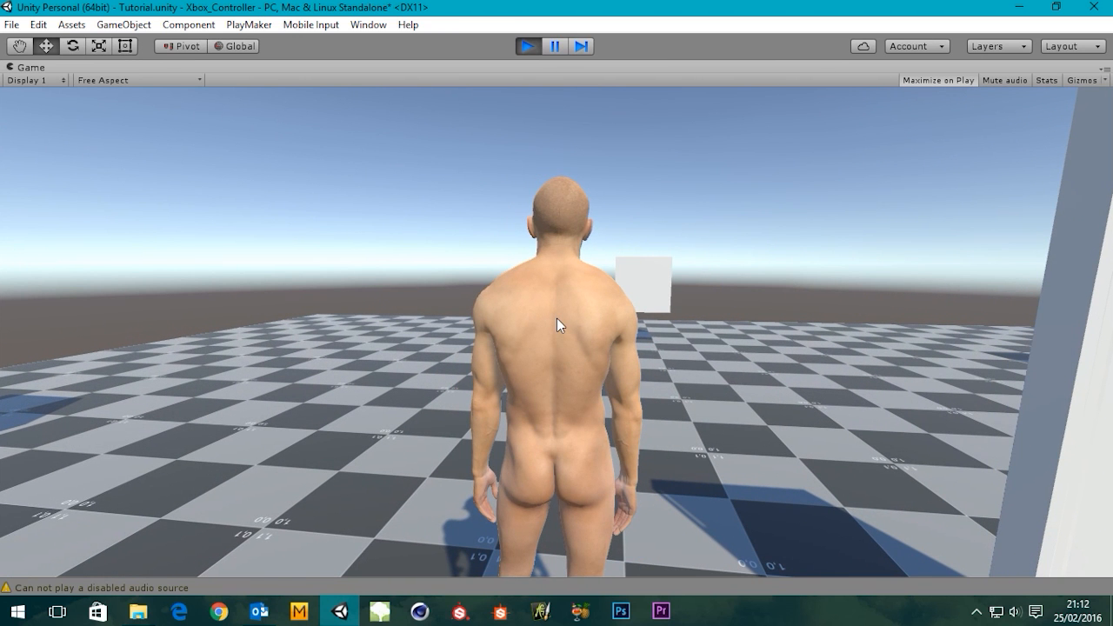
{"action": "left_click", "coordinate": [527, 49]}
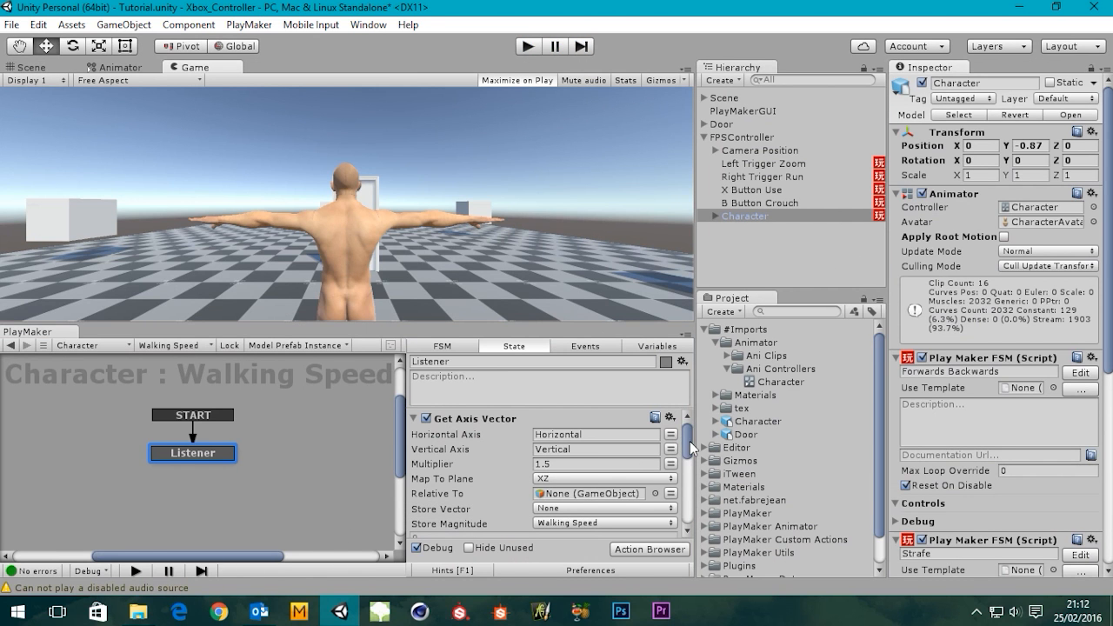
- Set the Damp Time of the Listener state's Set Animator Float action to 0.1, play-test the movement, and stop play mode
{"action": "left_click_drag", "start_coordinate": [692, 447], "coordinate": [688, 498]}
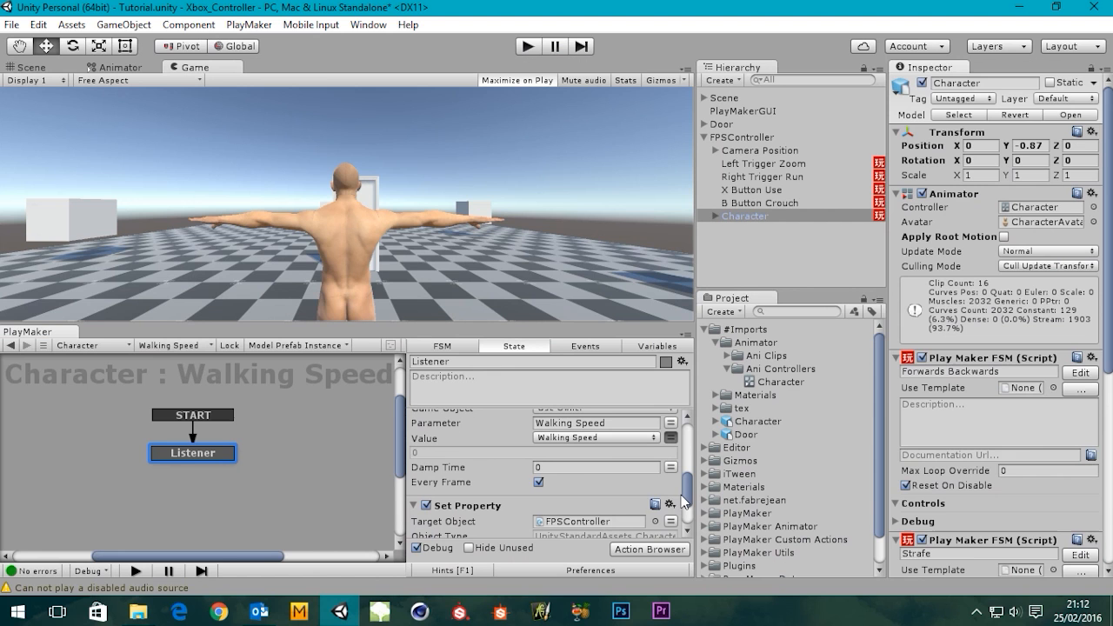
{"action": "left_click", "coordinate": [585, 467]}
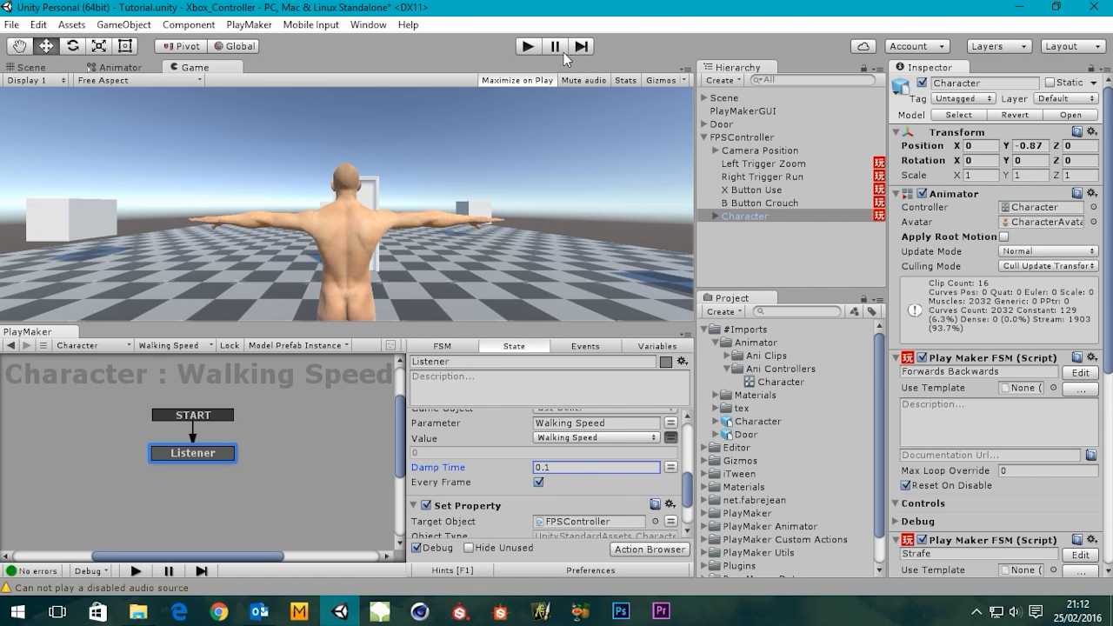
{"action": "type", "text": ".1"}
{"action": "left_click", "coordinate": [528, 46]}
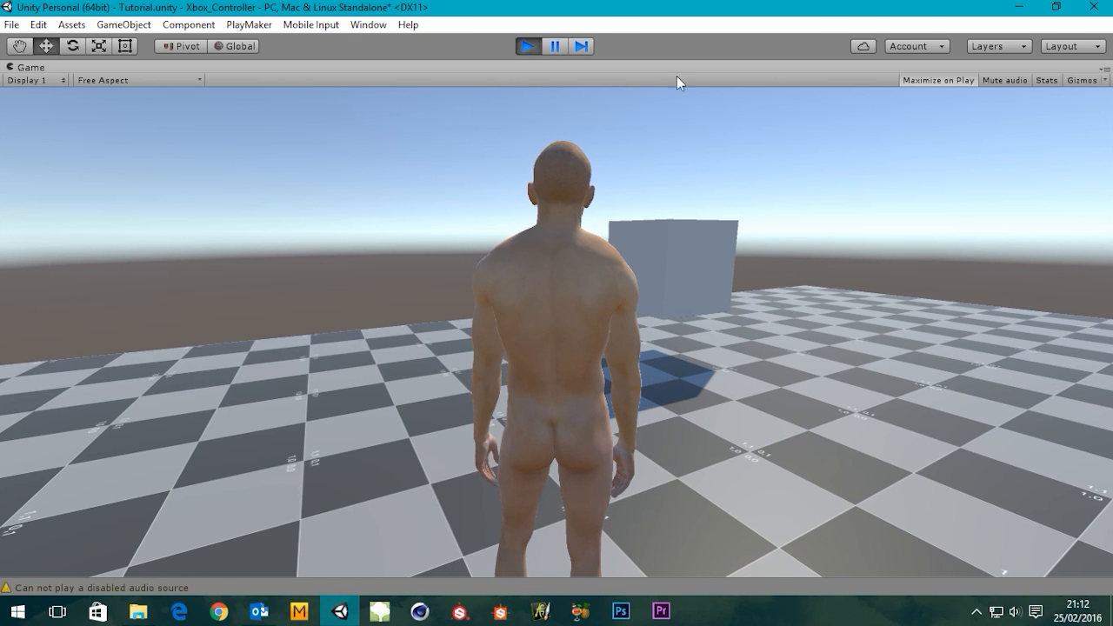
{"action": "left_click", "coordinate": [527, 46]}
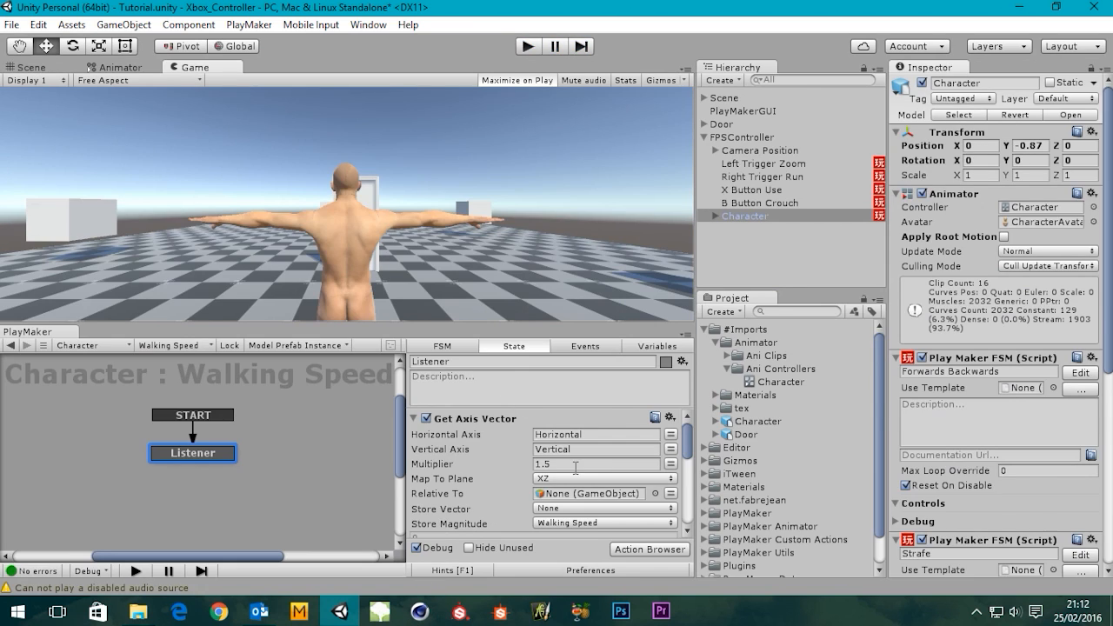
- Raise the Set Animator Float action's Damp Time to 1, play-test the character's movement, and stop play mode
{"action": "left_click_drag", "start_coordinate": [690, 444], "coordinate": [684, 498]}
{"action": "left_click", "coordinate": [589, 484]}
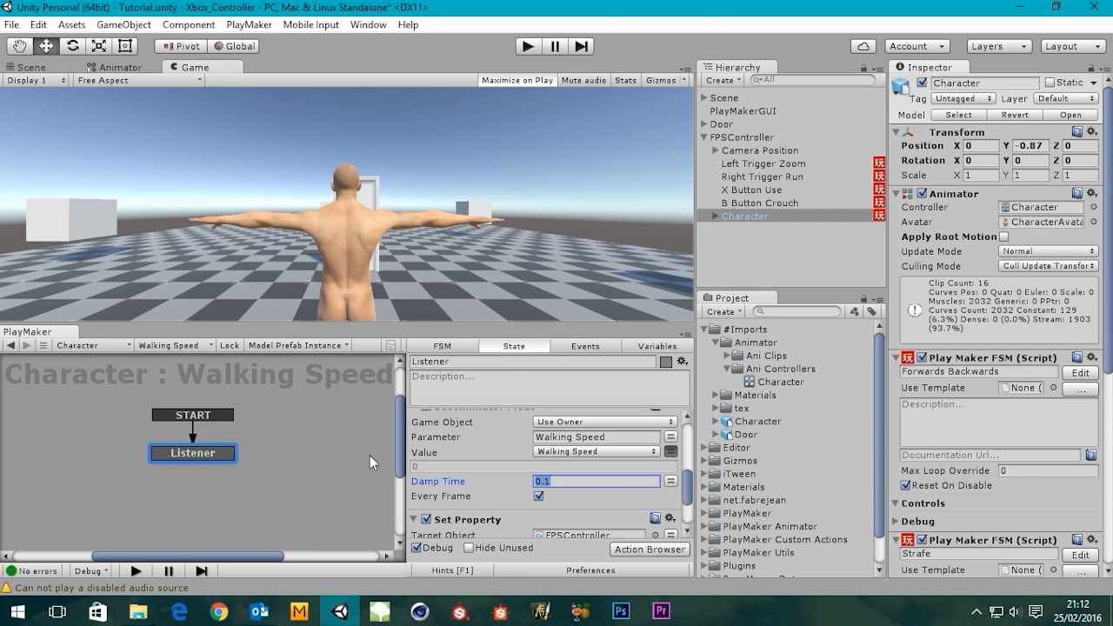
{"action": "left_click", "coordinate": [529, 47]}
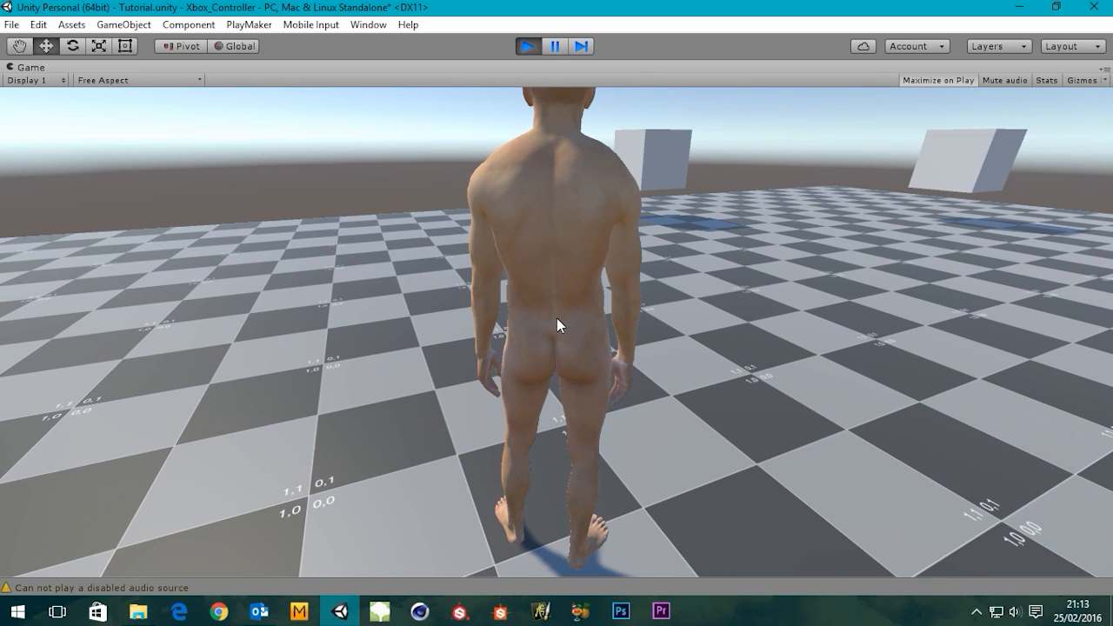
{"action": "left_click", "coordinate": [528, 46]}
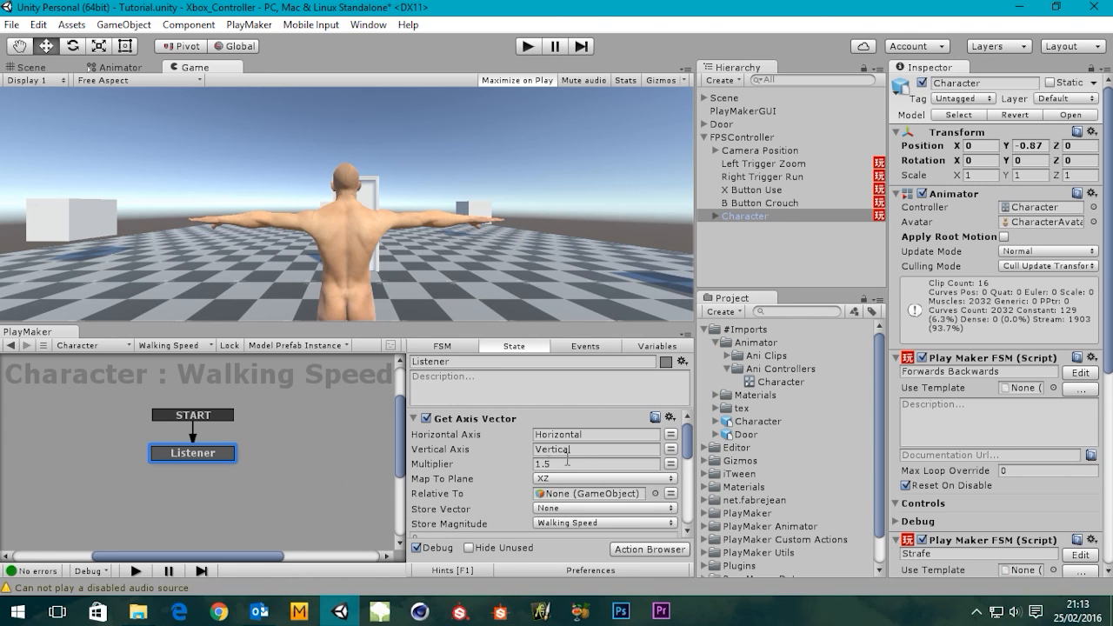
- Review the Listener state's Set Animator Float action against the Walking Speed conditions of the transitions between Idle and Locomotion
{"action": "scroll", "coordinate": [613, 465], "scroll_direction": "down", "scroll_amount": 10}
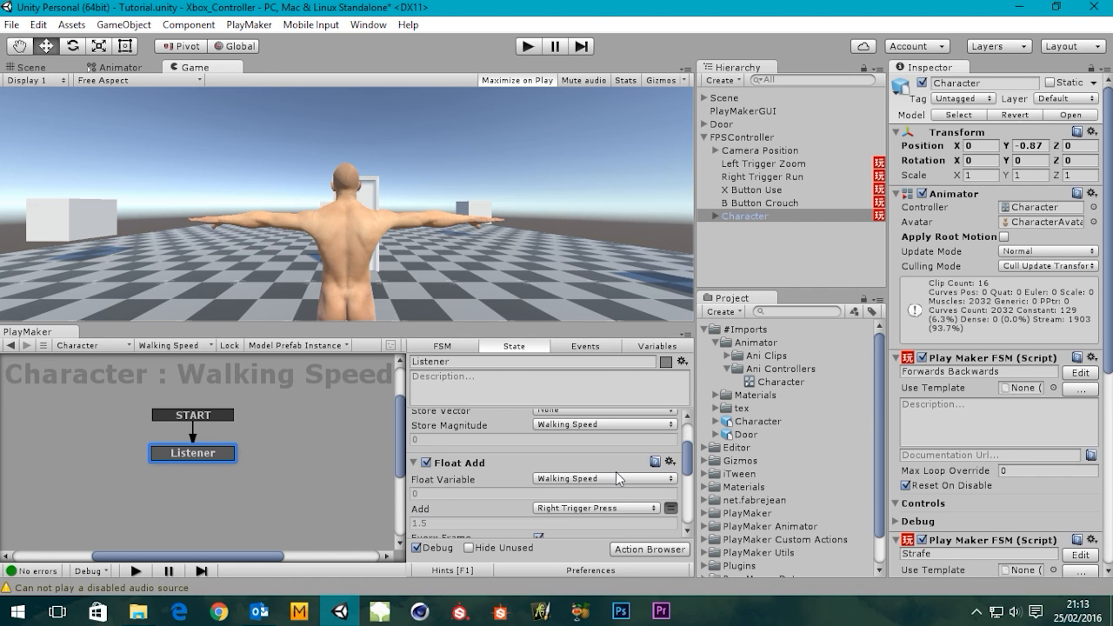
{"action": "scroll", "coordinate": [607, 479], "scroll_direction": "down", "scroll_amount": 3}
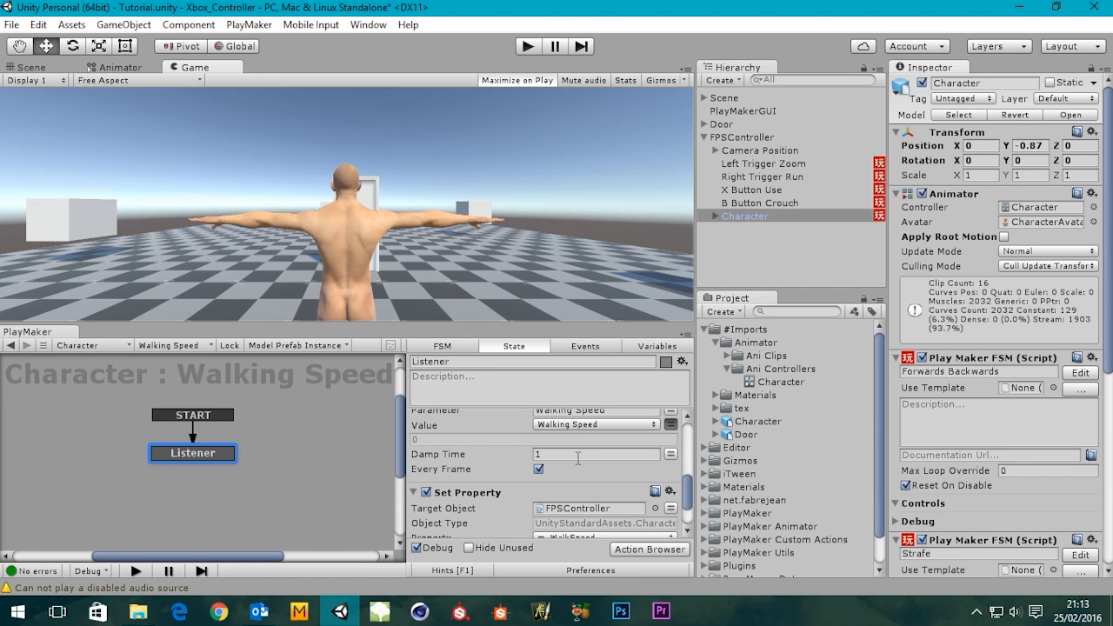
{"action": "scroll", "coordinate": [576, 475], "scroll_direction": "up", "scroll_amount": 3}
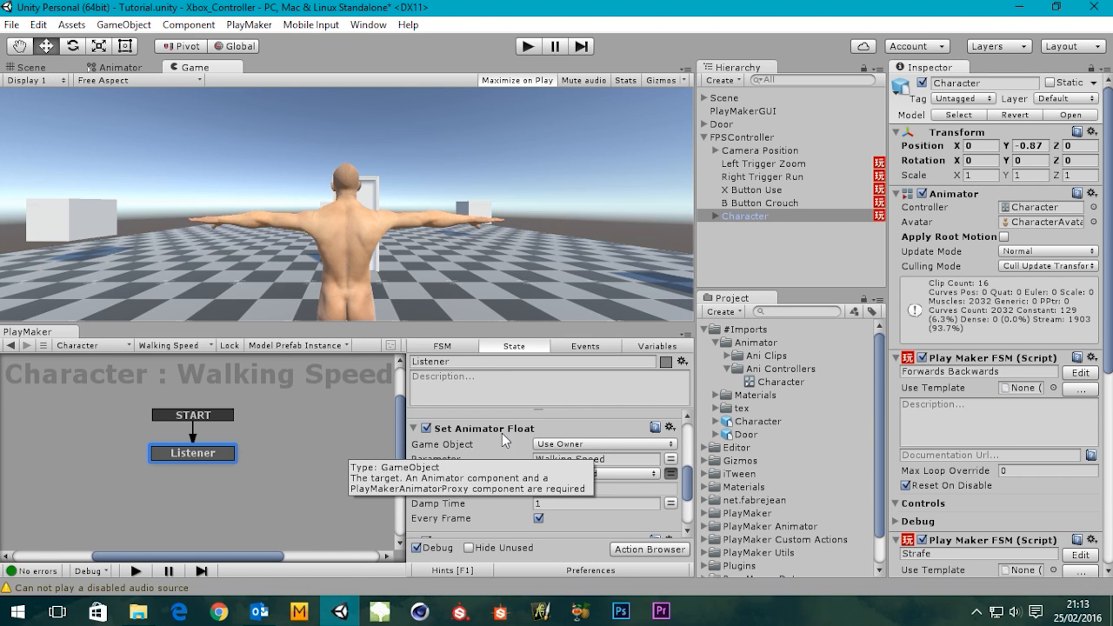
{"action": "left_click", "coordinate": [119, 67]}
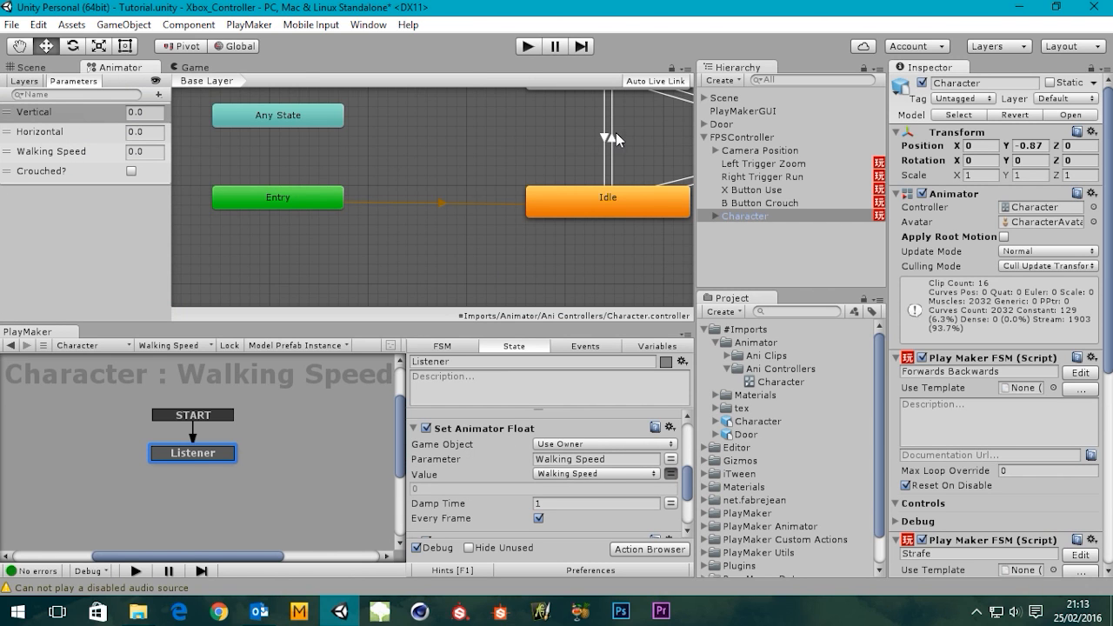
{"action": "left_click", "coordinate": [611, 137]}
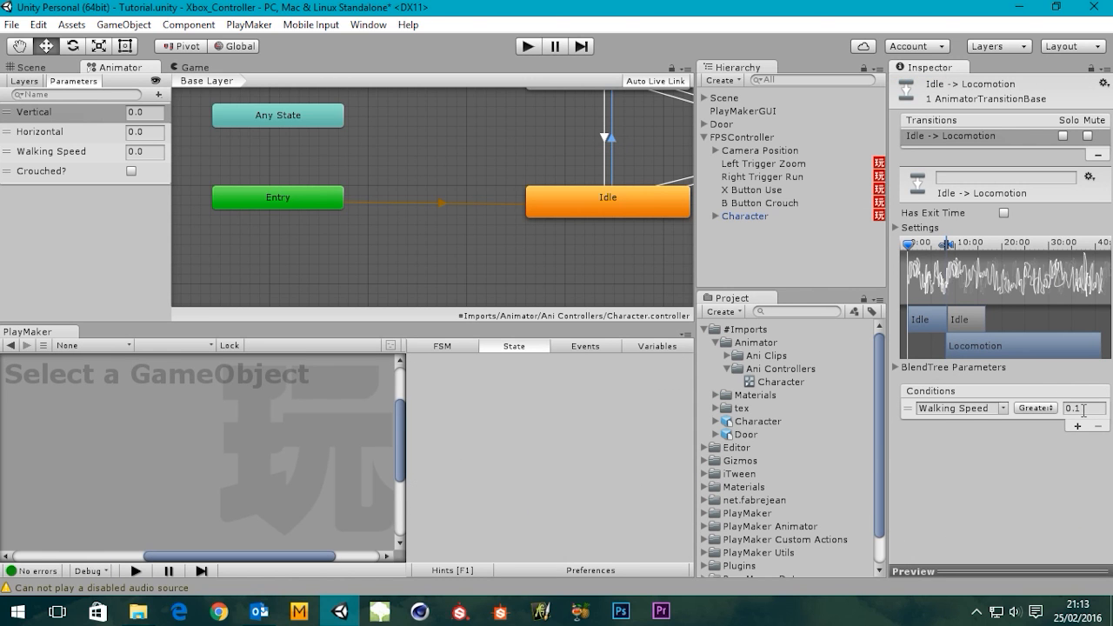
{"action": "left_click", "coordinate": [605, 136]}
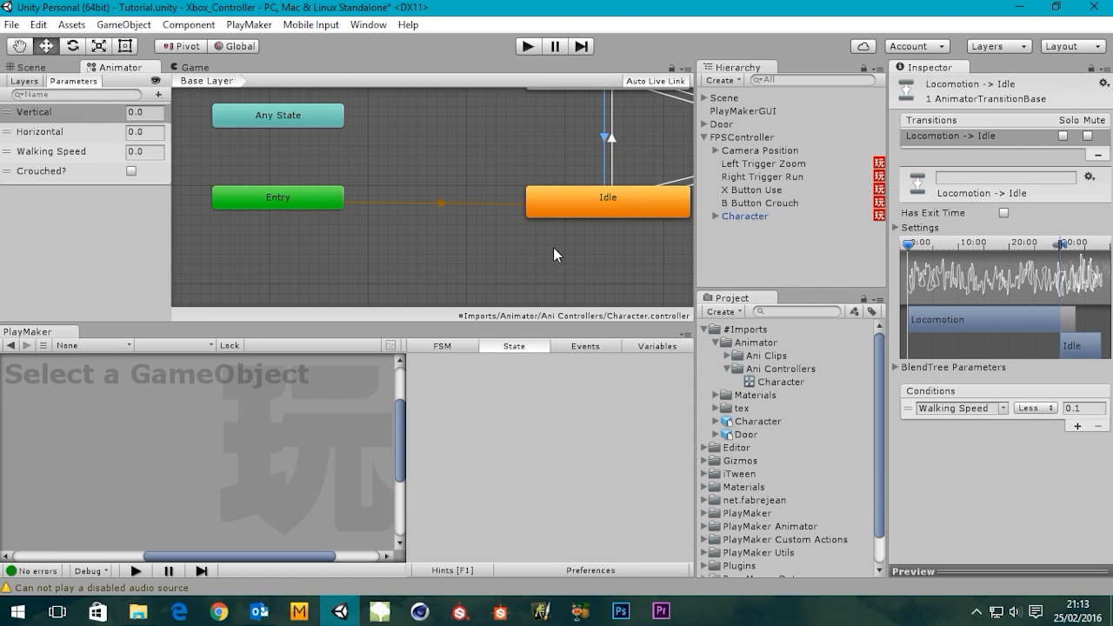
{"action": "middle_click_drag", "start_coordinate": [604, 250], "coordinate": [453, 303]}
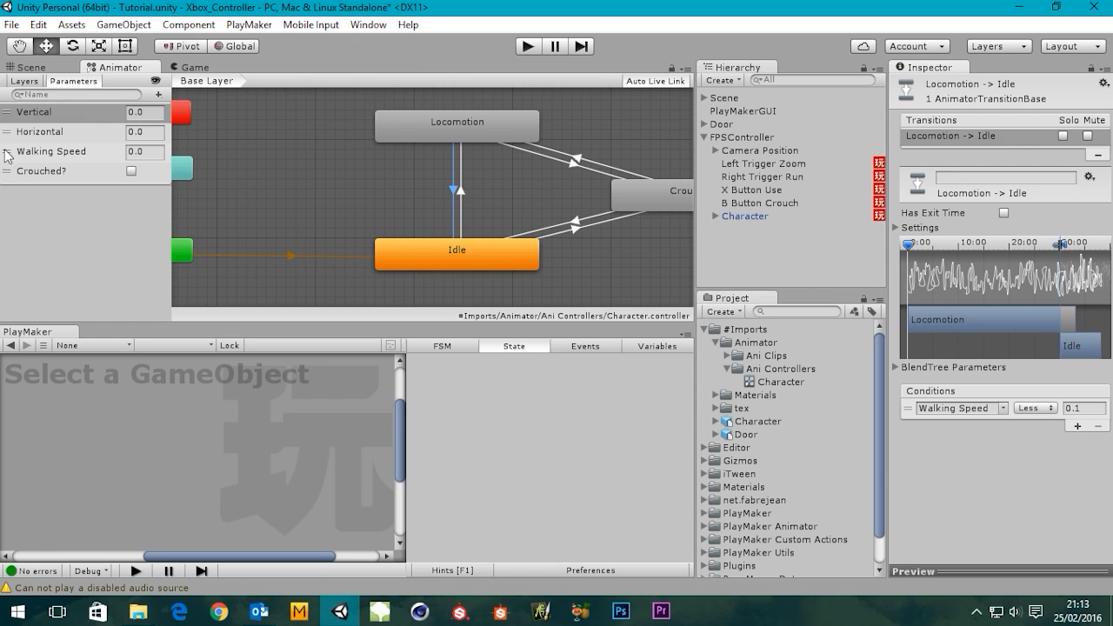
{"action": "left_click", "coordinate": [745, 216]}
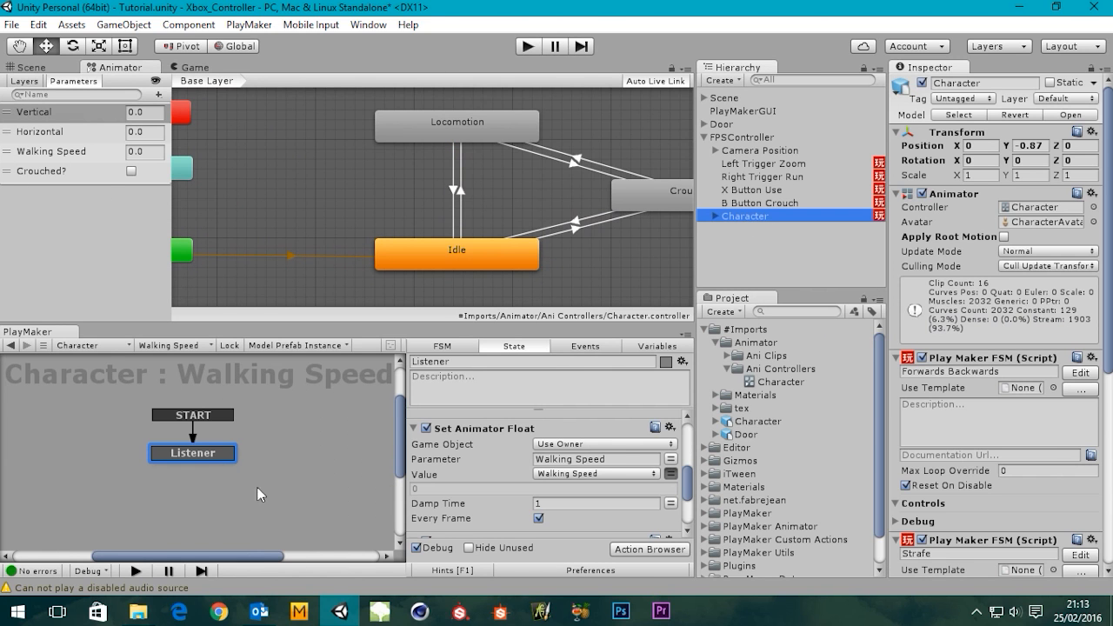
{"action": "left_click_drag", "start_coordinate": [688, 483], "coordinate": [686, 487]}
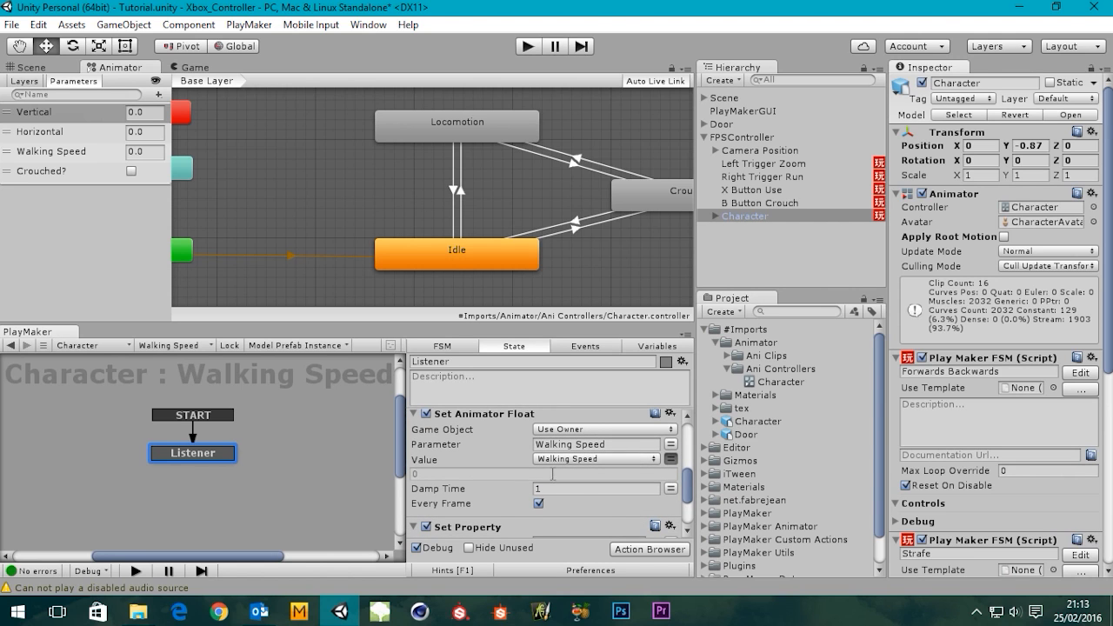
- Set the Damp Time of the Walking Speed FSM's Set Animator Float action to 0.05, play-test the movement, and stop play mode
{"action": "left_click", "coordinate": [569, 488]}
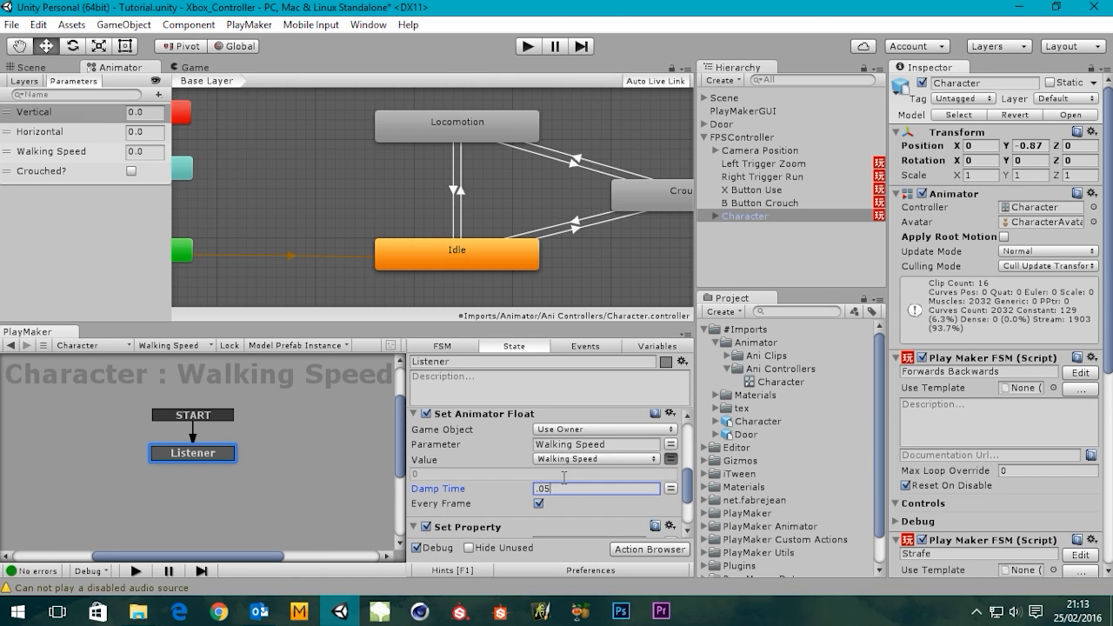
{"action": "left_click", "coordinate": [530, 46]}
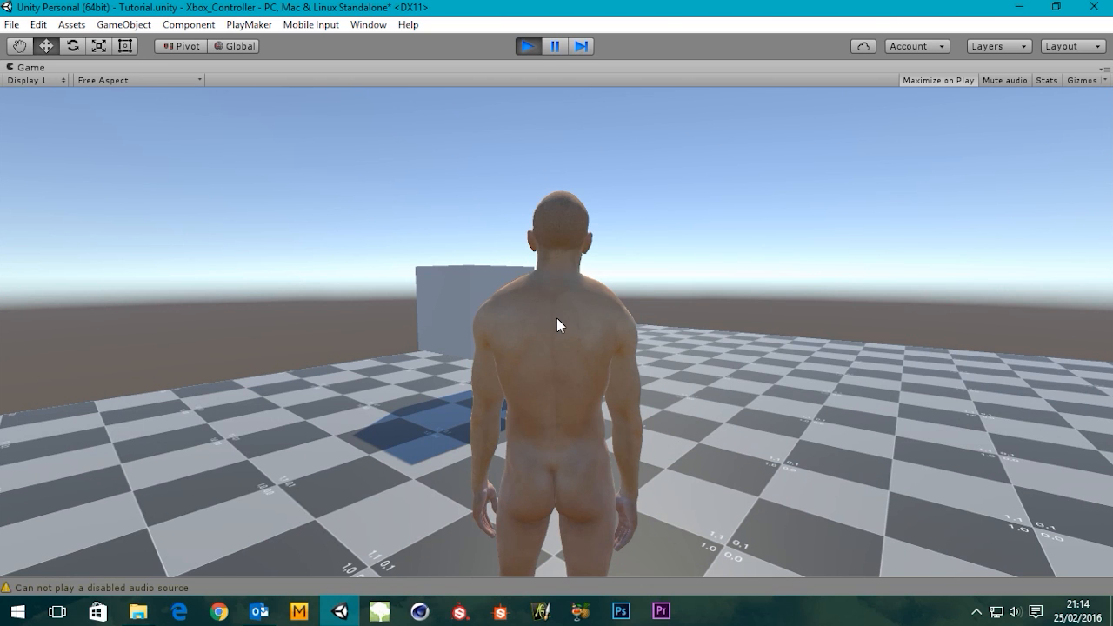
{"action": "left_click", "coordinate": [527, 47]}
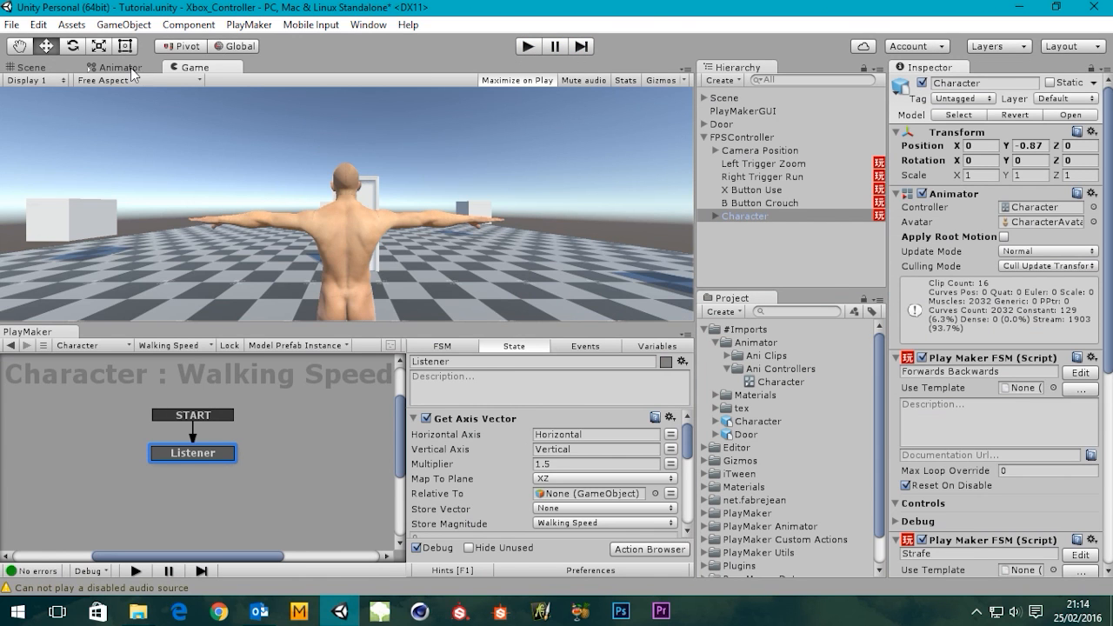
- Examine the Locomotion blend tree's Walk node and how it uses the Horizontal and Vertical animator parameters
{"action": "left_click", "coordinate": [130, 68]}
{"action": "double_click", "coordinate": [453, 184]}
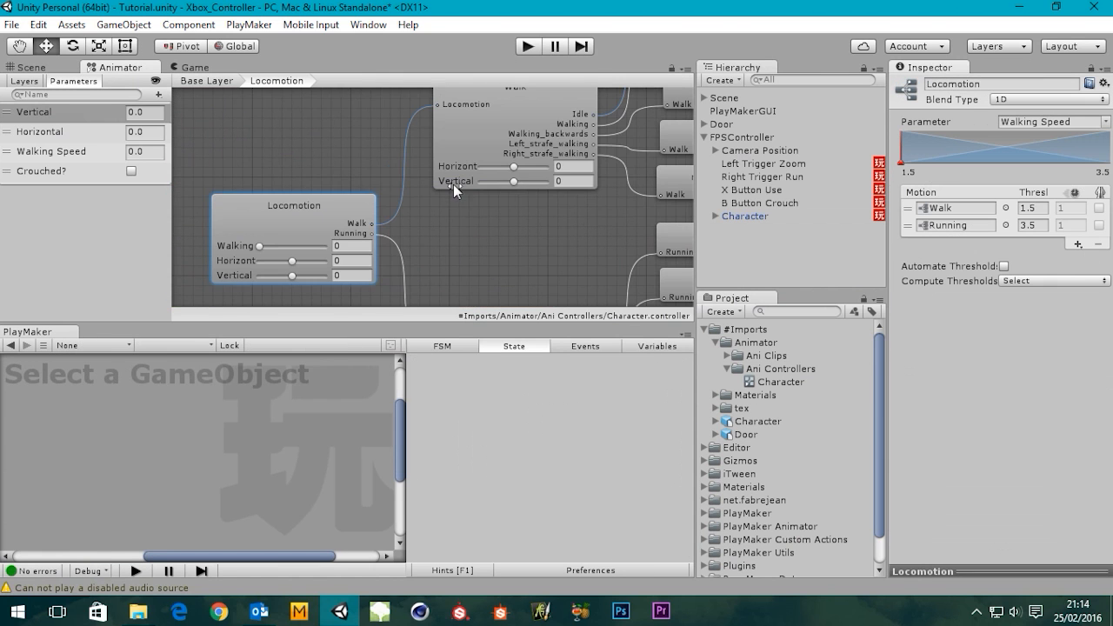
{"action": "left_click", "coordinate": [504, 166]}
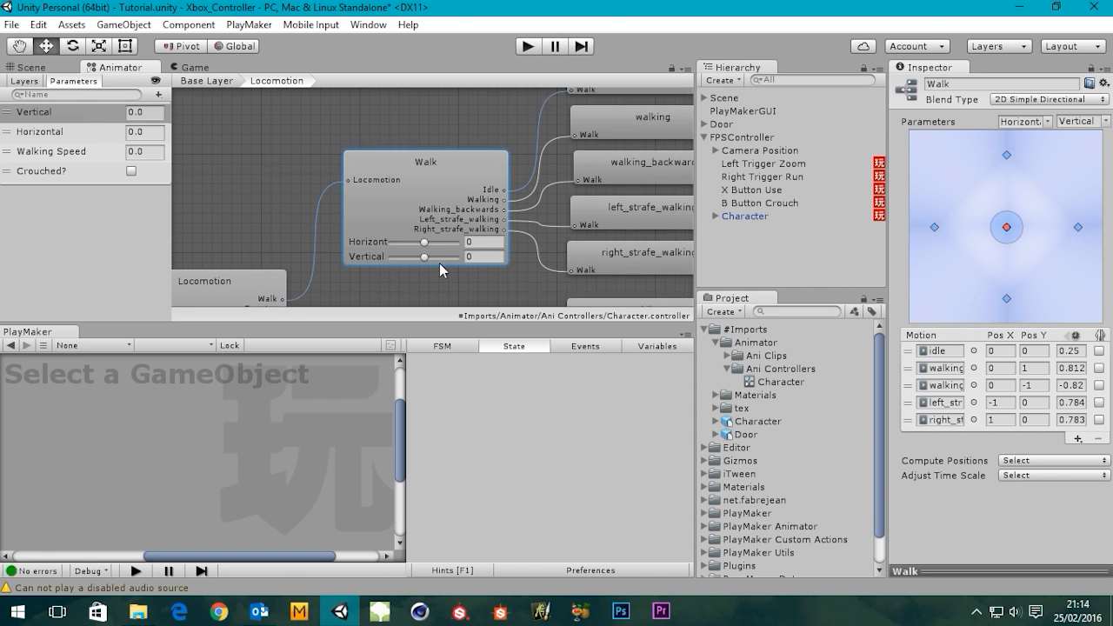
{"action": "mouse_move", "coordinate": [439, 263]}
{"action": "middle_mouse_down"}
{"action": "mouse_move", "coordinate": [443, 122]}
{"action": "mouse_move", "coordinate": [442, 246]}
{"action": "middle_mouse_up"}
{"action": "mouse_move", "coordinate": [458, 153]}
{"action": "middle_mouse_down"}
{"action": "mouse_move", "coordinate": [446, 188]}
{"action": "mouse_move", "coordinate": [447, 149]}
{"action": "middle_mouse_up"}
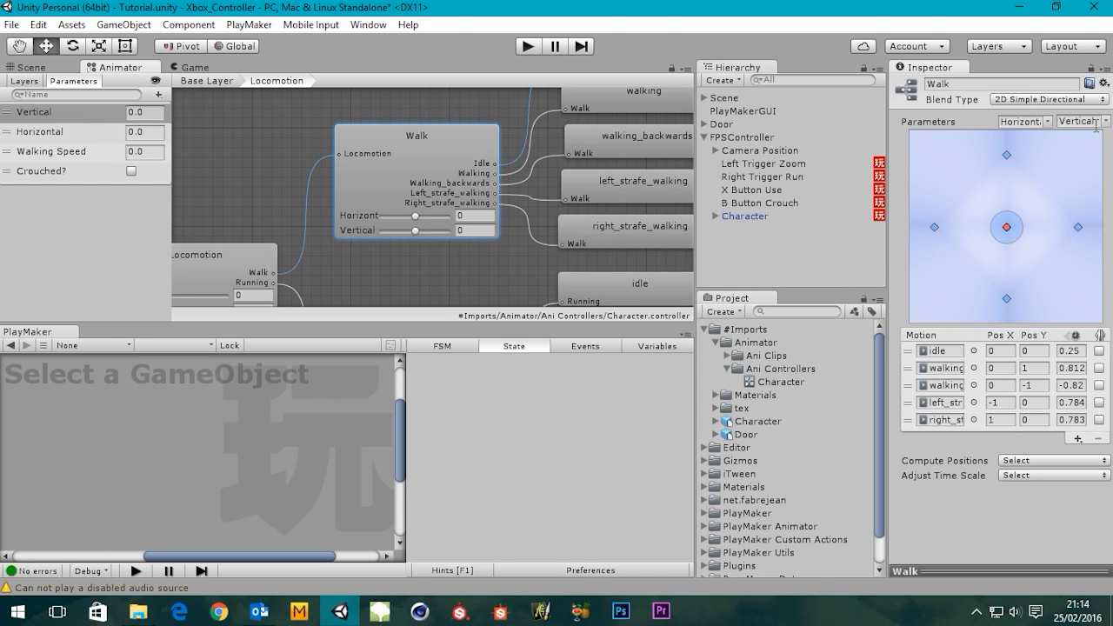
{"action": "left_click", "coordinate": [50, 132]}
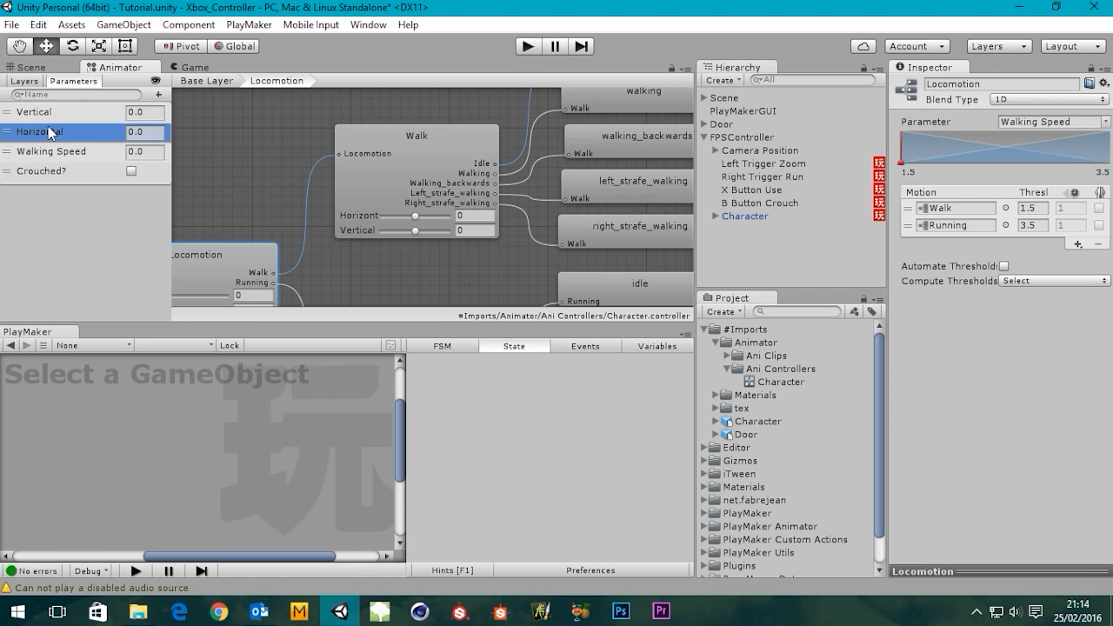
{"action": "left_click", "coordinate": [41, 111]}
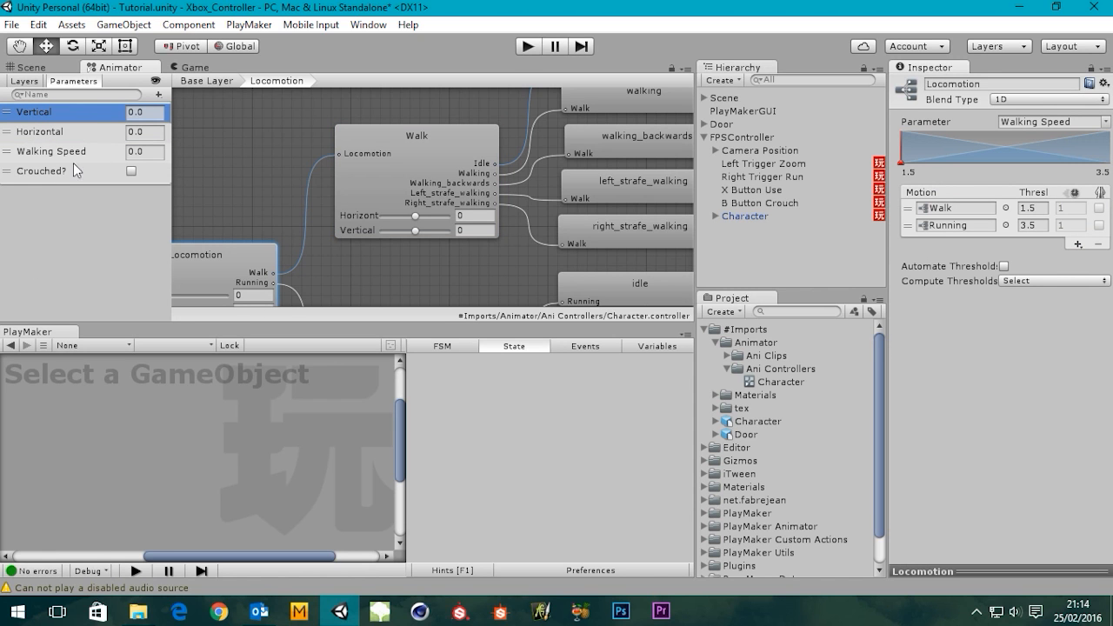
{"action": "left_click", "coordinate": [74, 246]}
{"action": "left_click", "coordinate": [44, 115]}
{"action": "left_click", "coordinate": [44, 131]}
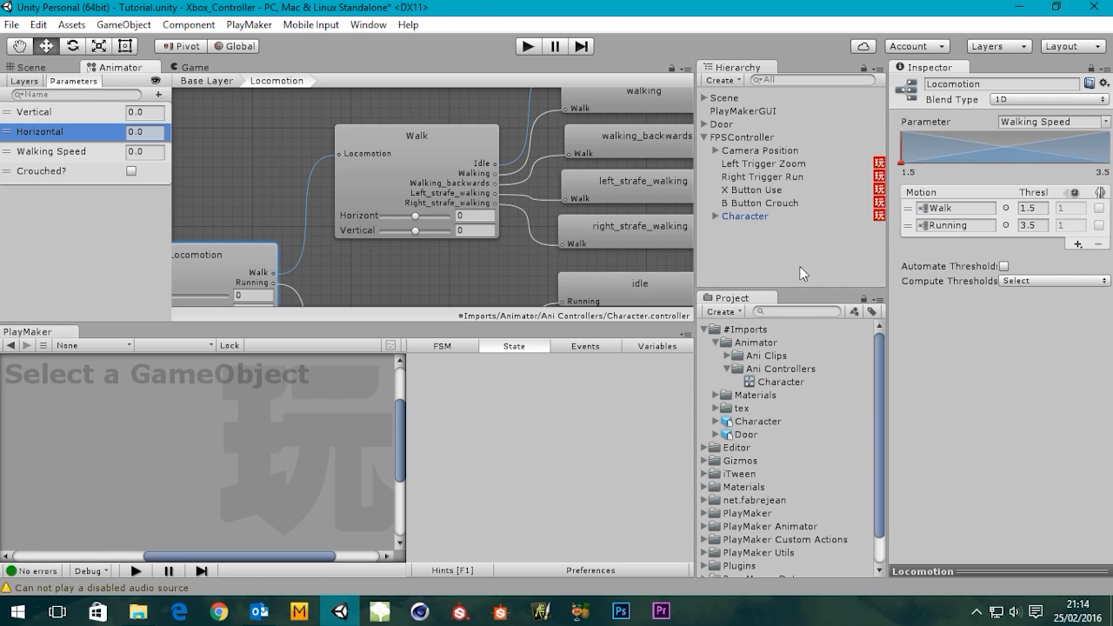
{"action": "middle_click_drag", "start_coordinate": [432, 123], "coordinate": [456, 117]}
- Set the Set Animator Float Damp Time to 1 in the Get Vertical Axis state of the Character's Forwards Backwards FSM
{"action": "left_click", "coordinate": [746, 217]}
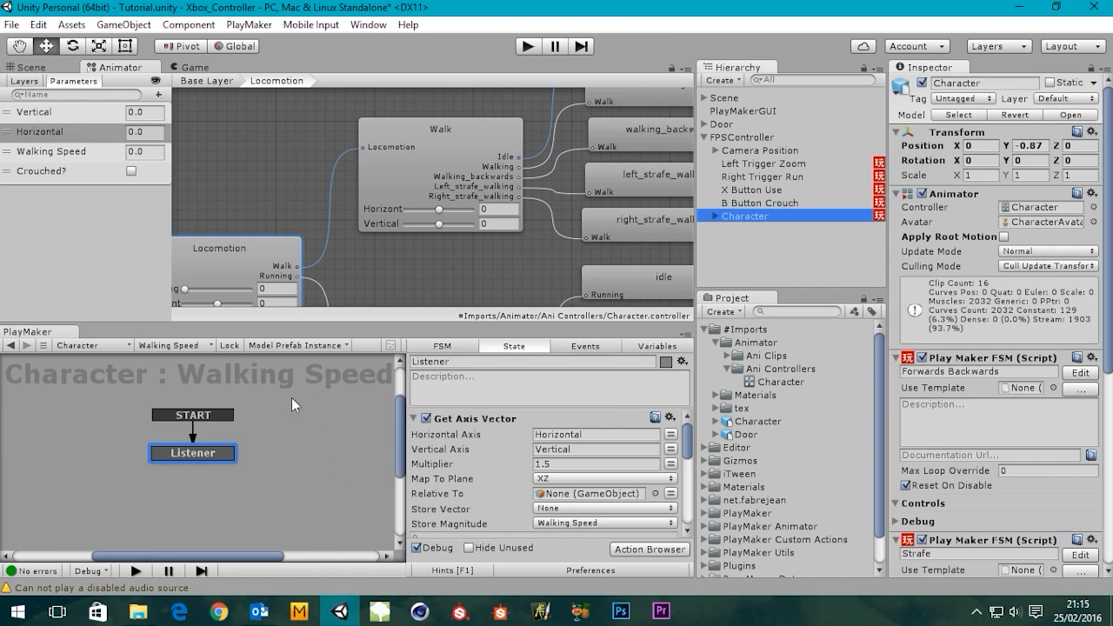
{"action": "left_click", "coordinate": [172, 345]}
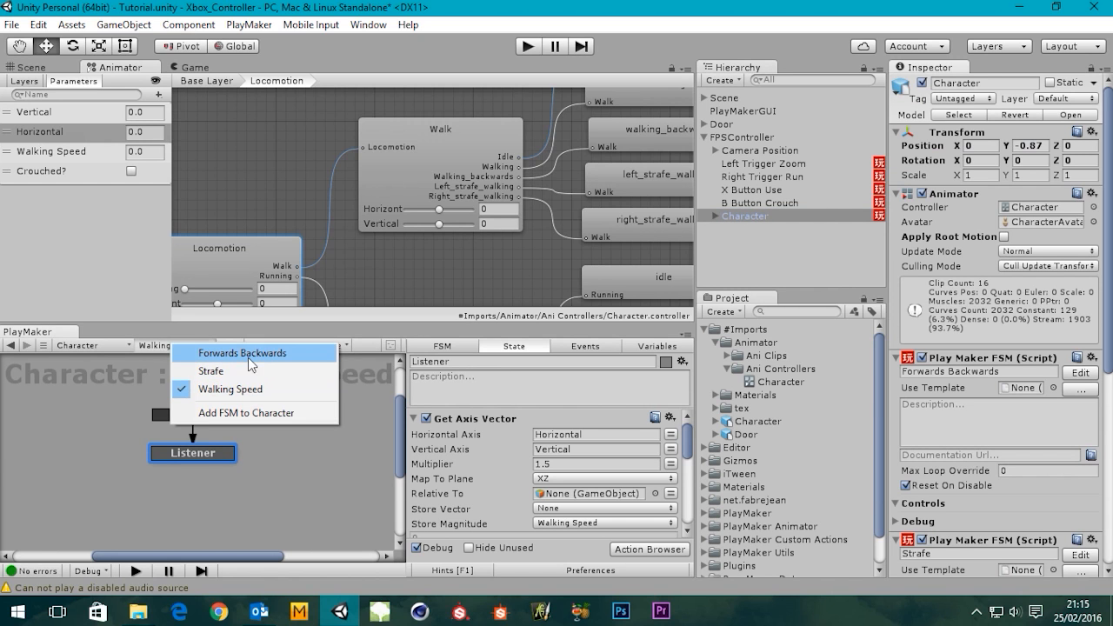
{"action": "left_click", "coordinate": [257, 354]}
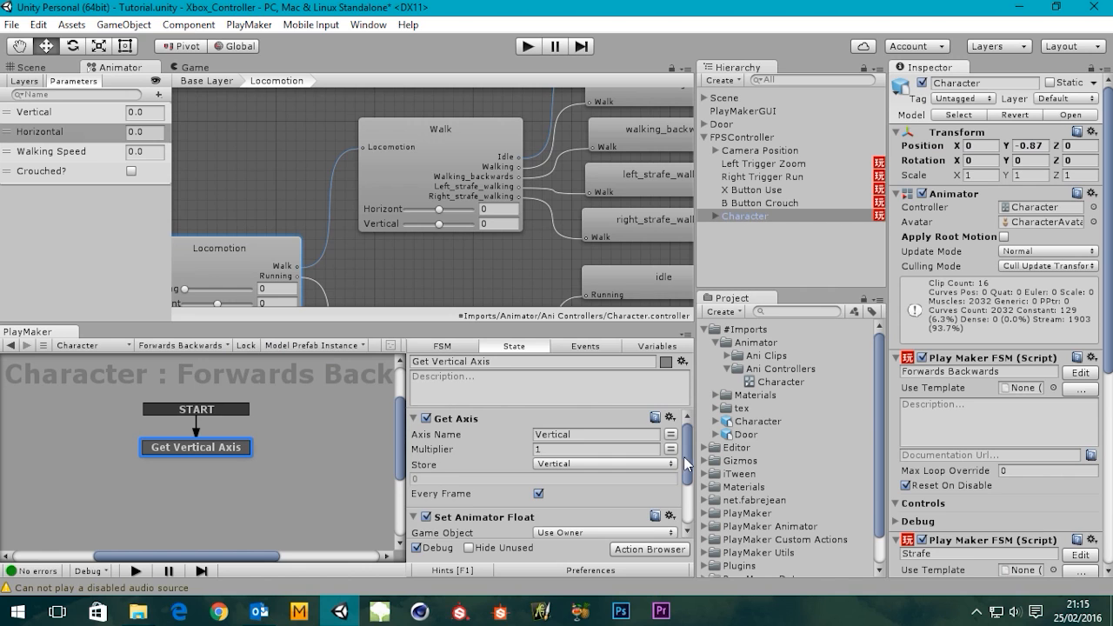
{"action": "left_click_drag", "start_coordinate": [683, 456], "coordinate": [684, 517]}
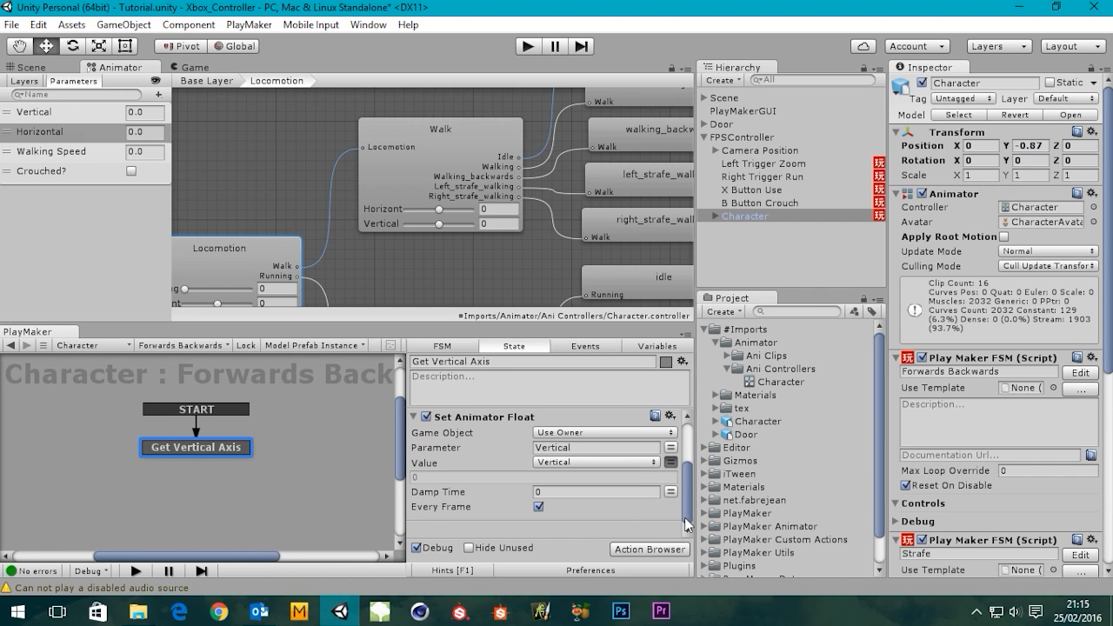
{"action": "left_click", "coordinate": [573, 492]}
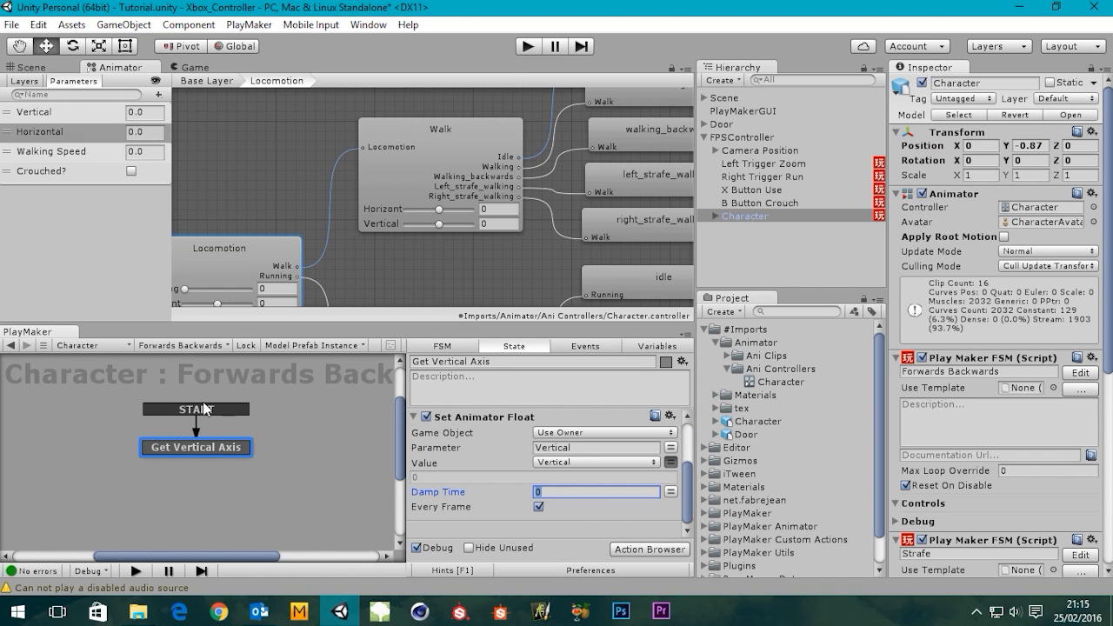
{"action": "middle_click_drag", "start_coordinate": [264, 430], "coordinate": [280, 441]}
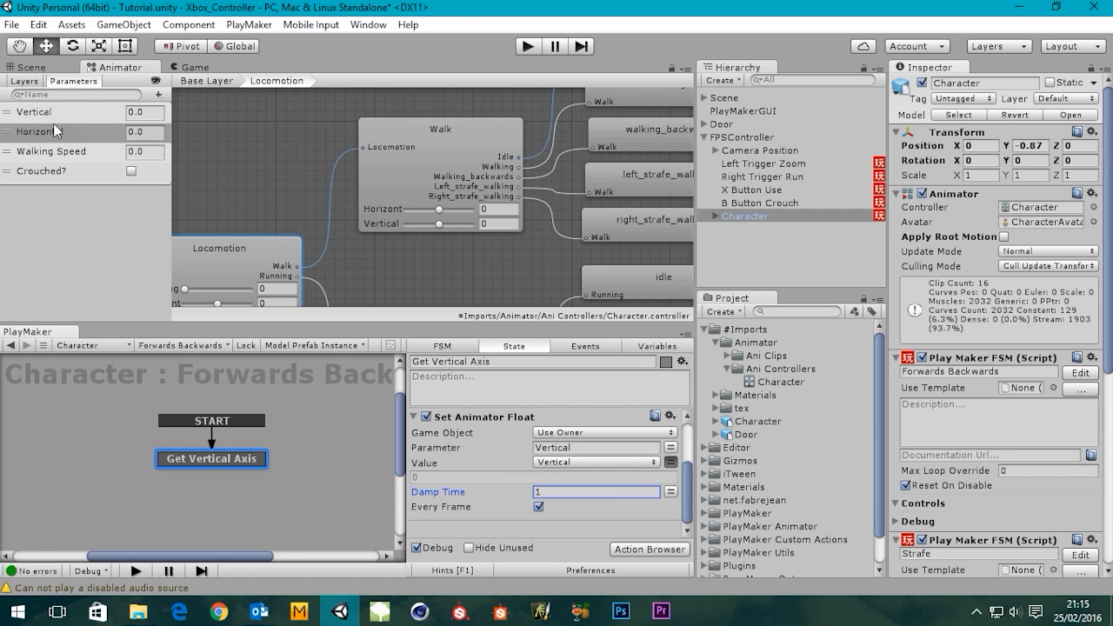
- Set the Strafe FSM's Set Animator Float Damp Time to 1, play-test the character's movement, and stop play mode
{"action": "left_click", "coordinate": [189, 346]}
{"action": "left_click", "coordinate": [237, 377]}
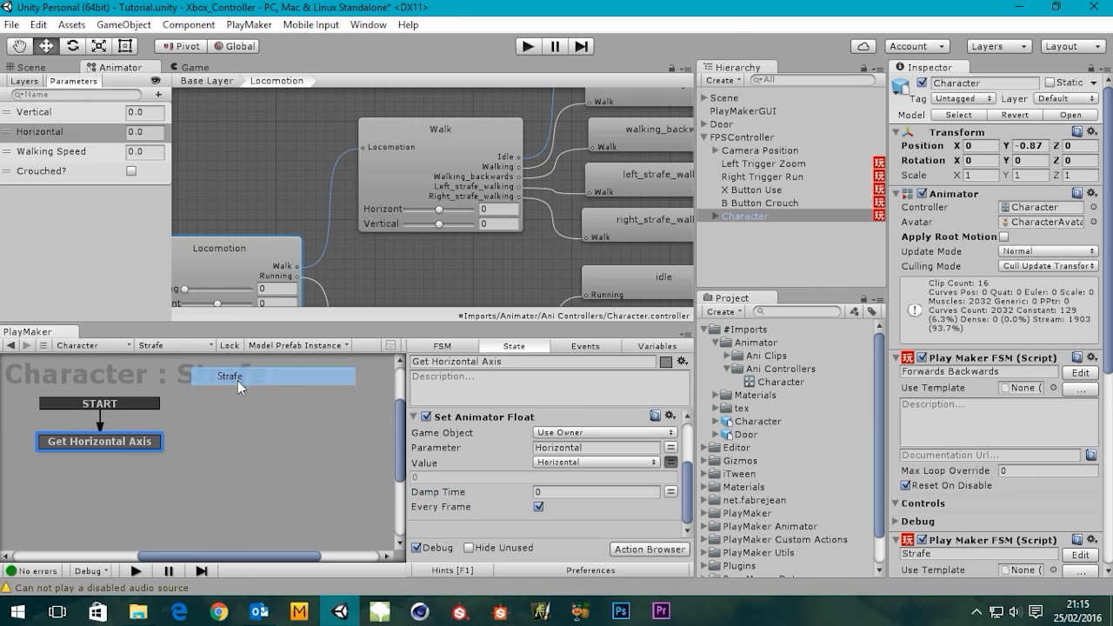
{"action": "left_click", "coordinate": [549, 492]}
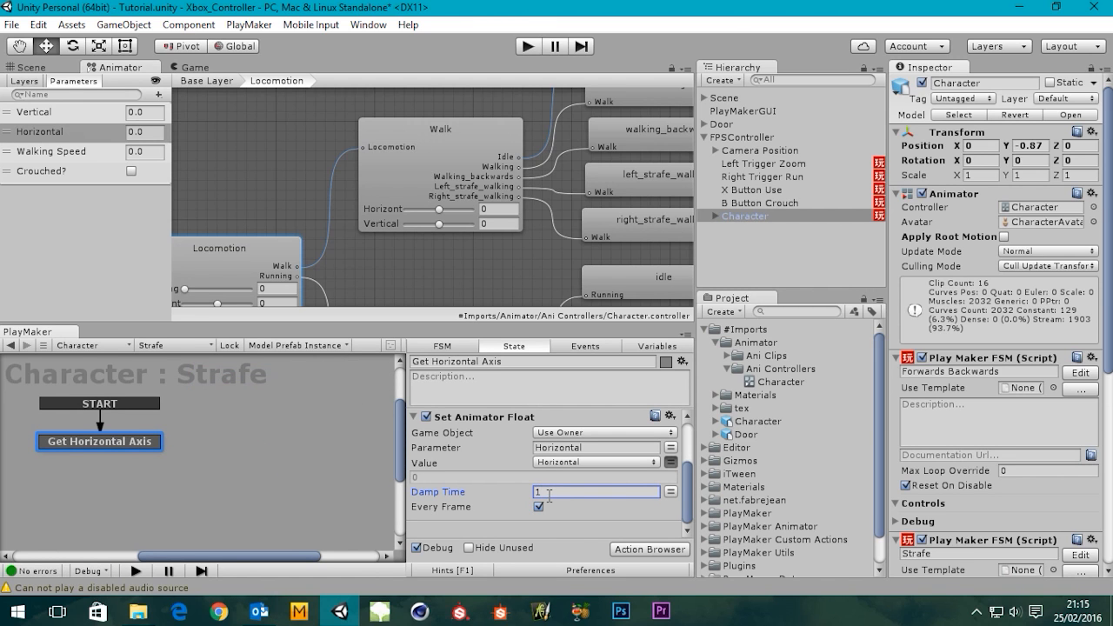
{"action": "left_click", "coordinate": [527, 47]}
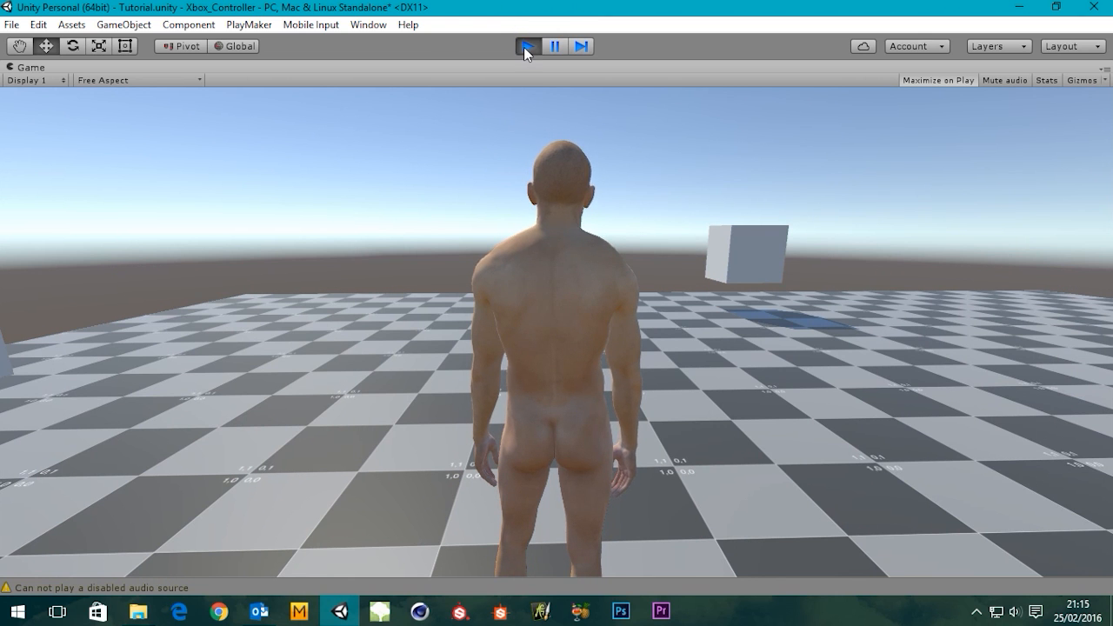
{"action": "left_click", "coordinate": [527, 46]}
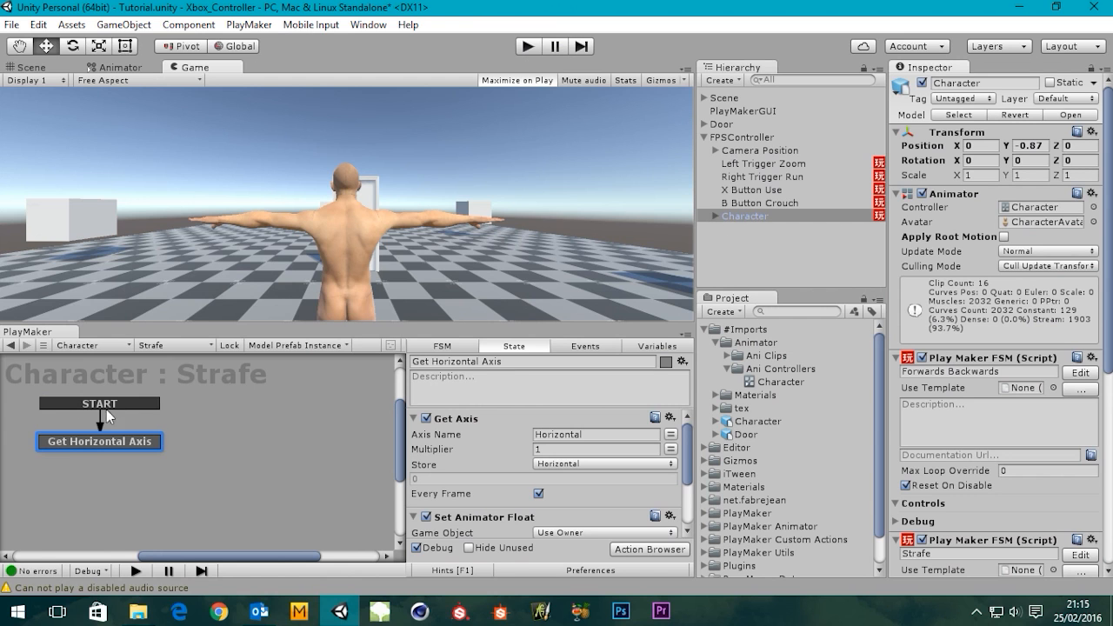
- Check the Walking Speed FSM's damp time, and set the Forwards Backwards FSM's Set Animator Float Damp Time to 0.05
{"action": "middle_click_drag", "start_coordinate": [185, 432], "coordinate": [308, 440]}
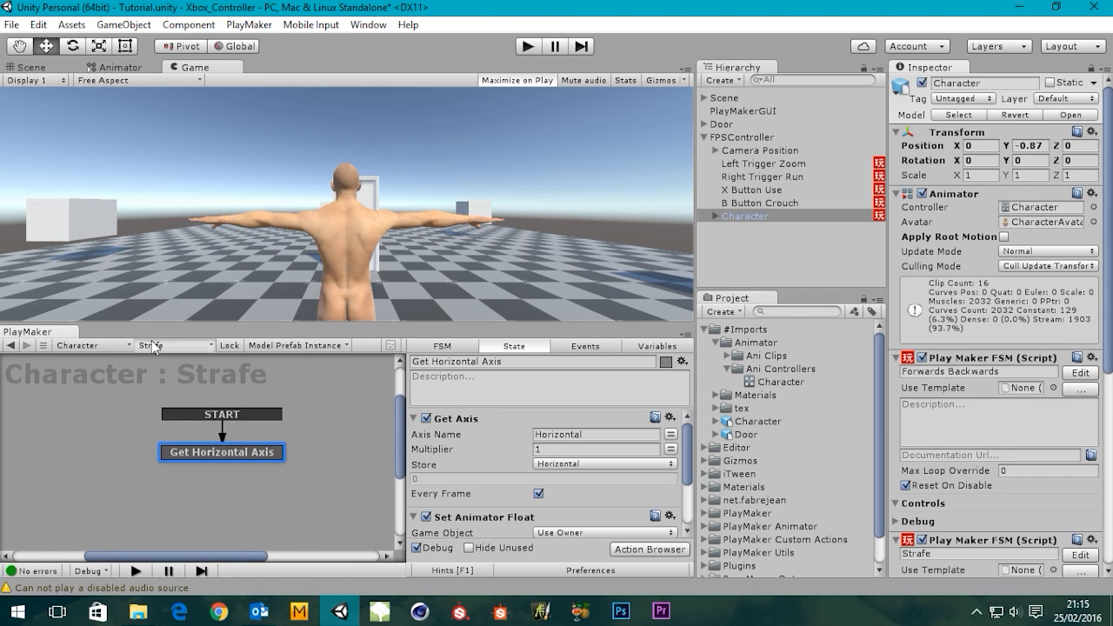
{"action": "left_click", "coordinate": [153, 346]}
{"action": "left_click", "coordinate": [200, 387]}
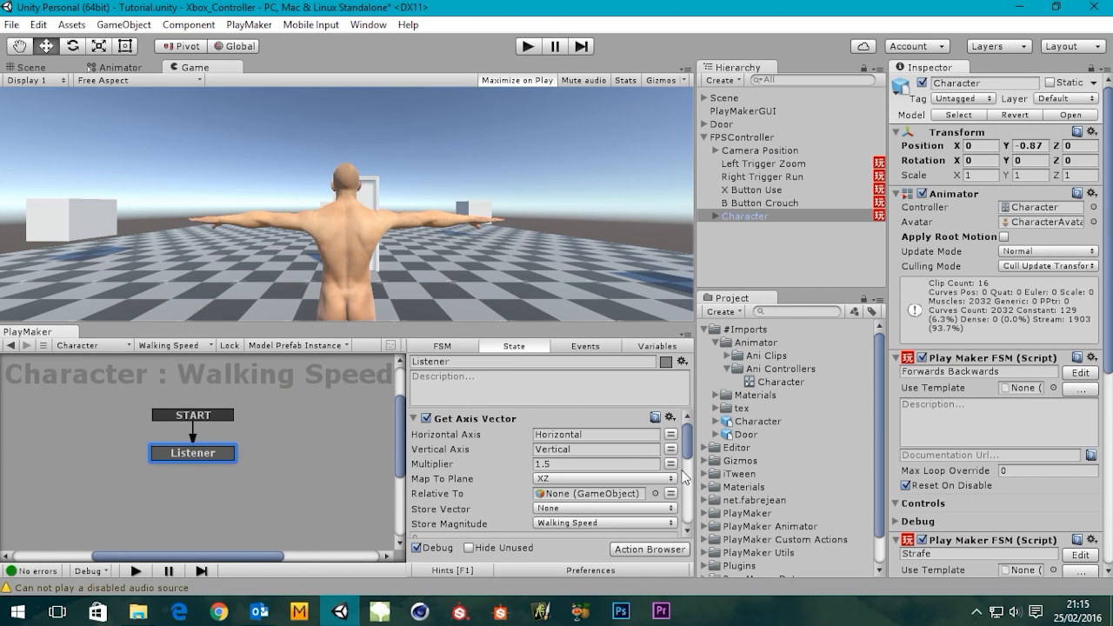
{"action": "left_click_drag", "start_coordinate": [683, 440], "coordinate": [684, 486]}
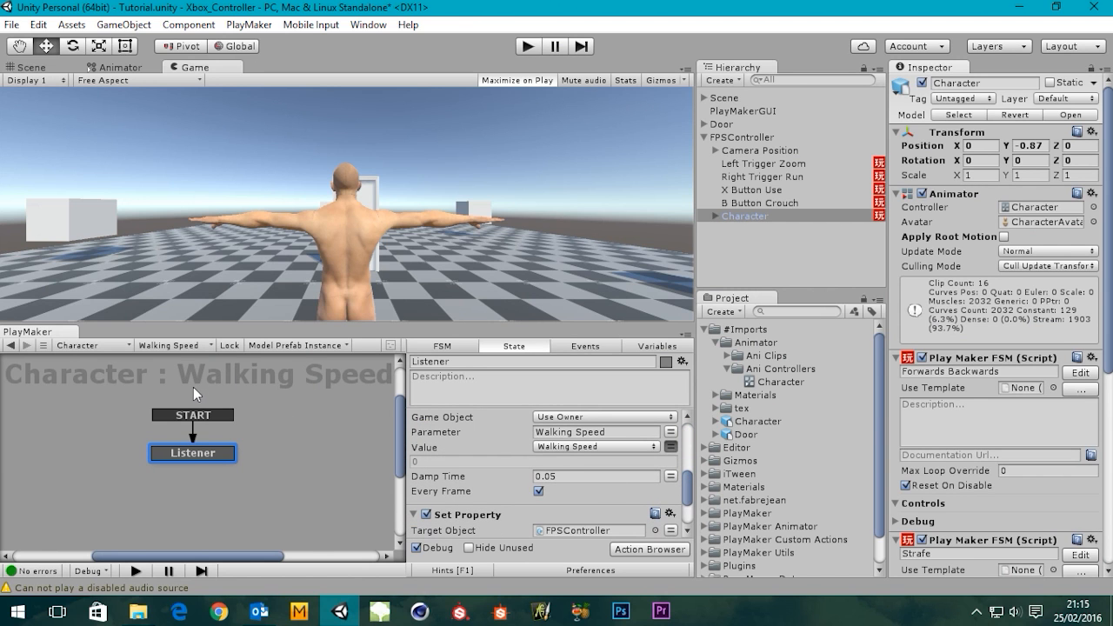
{"action": "left_click", "coordinate": [173, 348]}
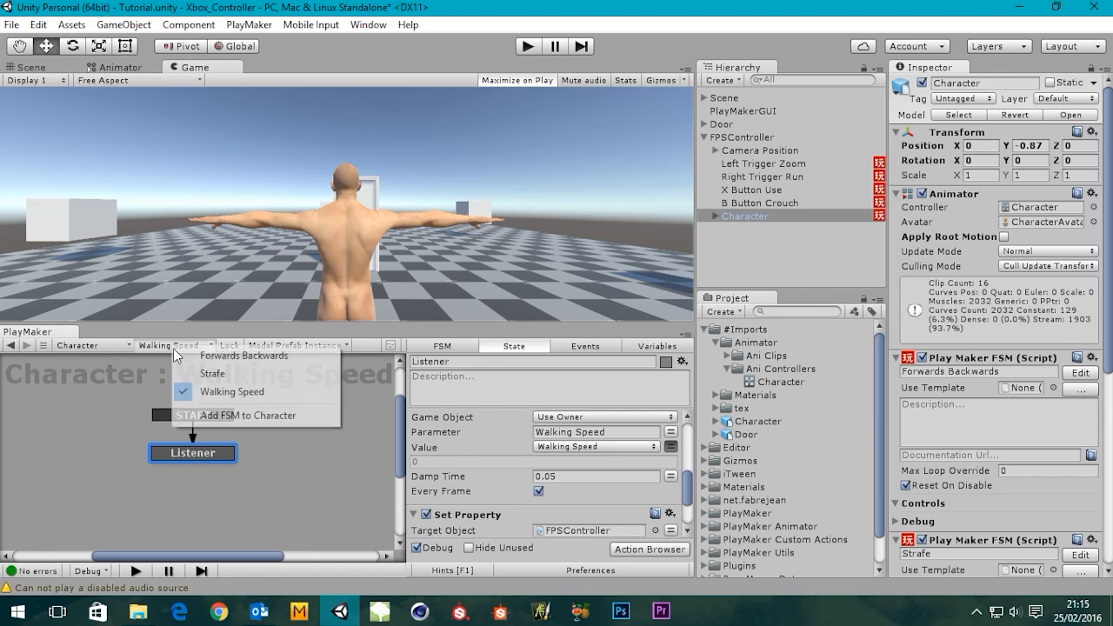
{"action": "left_click", "coordinate": [243, 355]}
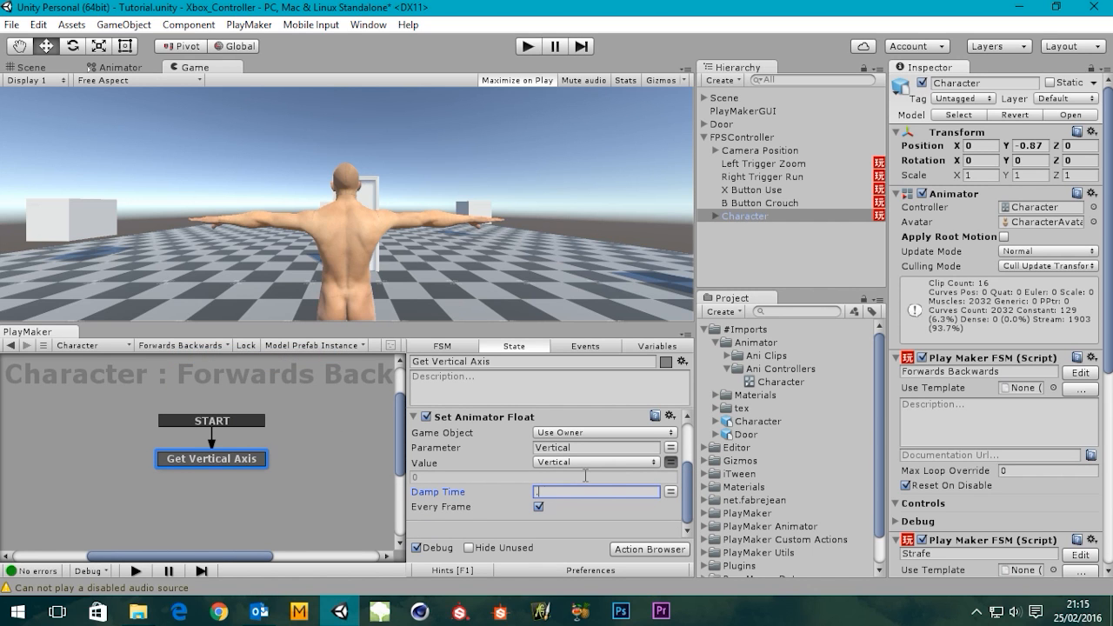
- Set the Damp Time in the Strafe FSM's Get Horizontal Axis state to 0.05, play-test the movement, and stop play mode
{"action": "left_click", "coordinate": [159, 347]}
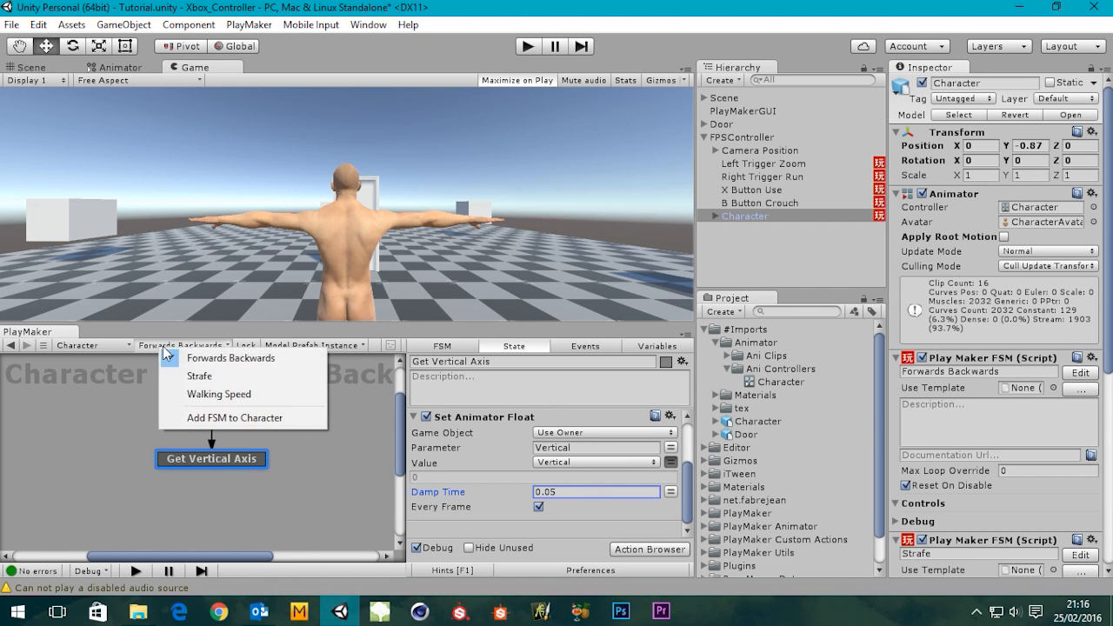
{"action": "left_click", "coordinate": [199, 379]}
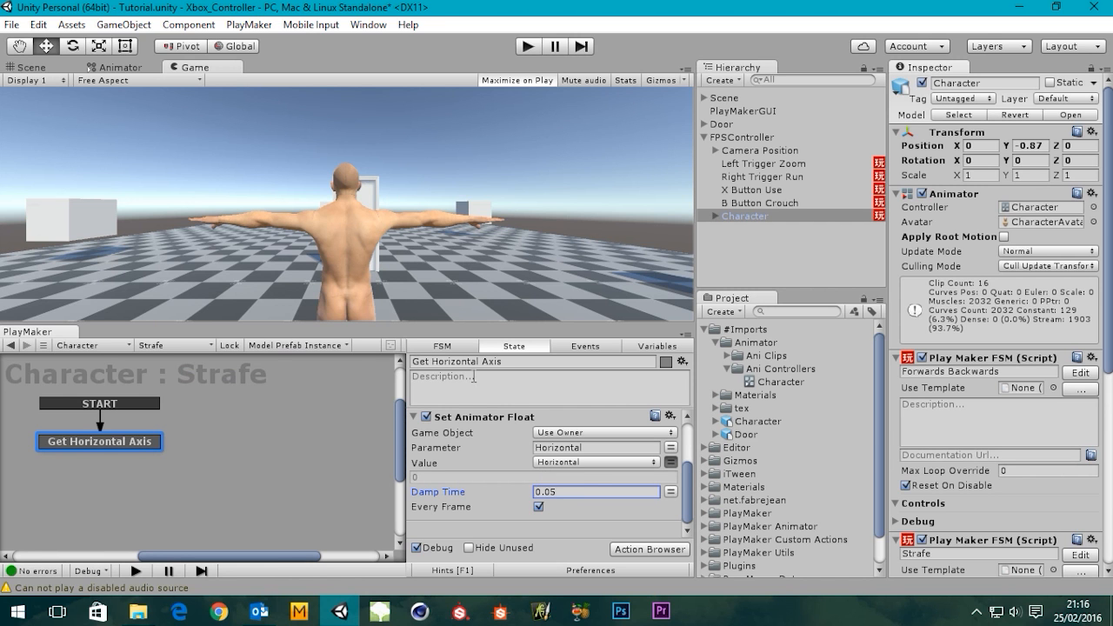
{"action": "left_click", "coordinate": [528, 47]}
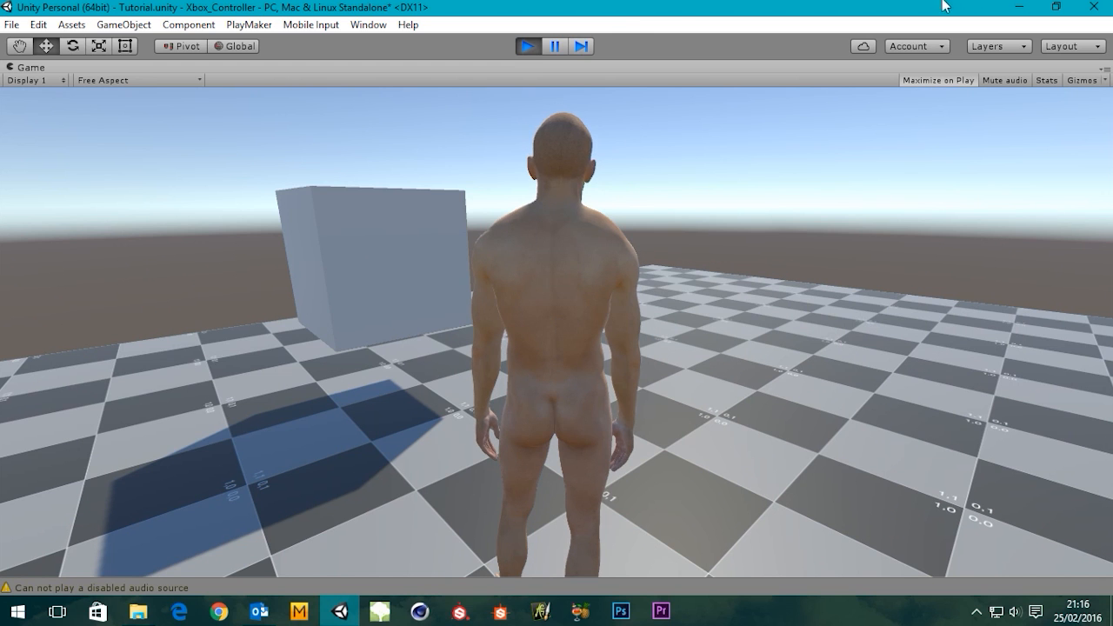
{"action": "left_click", "coordinate": [530, 48]}
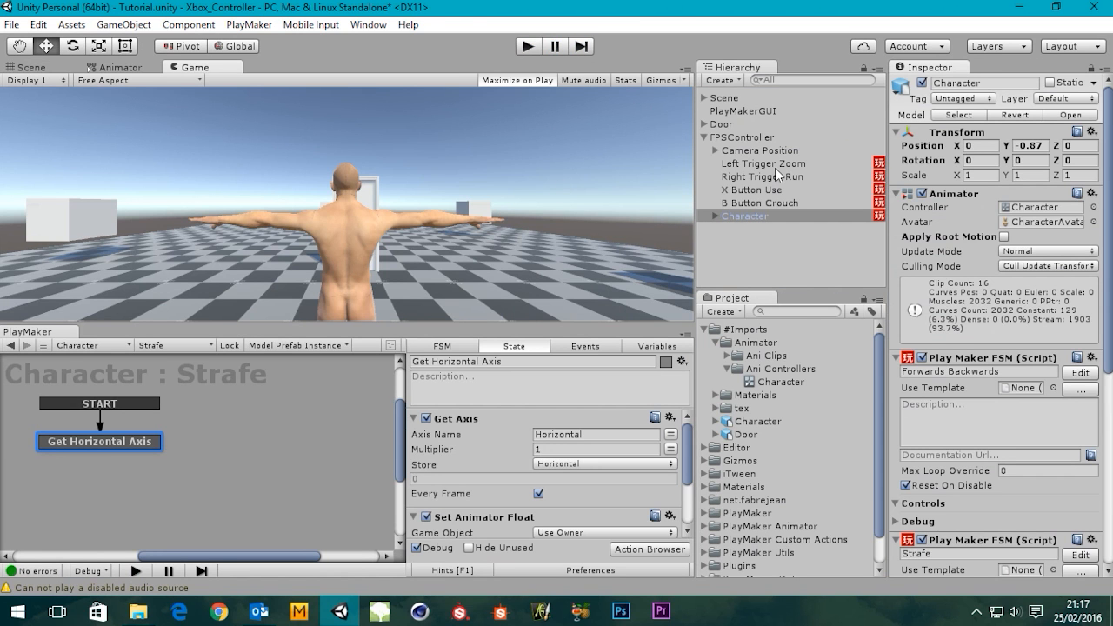
- Review the Right Trigger Run FSM's Am i crouched? and Listener states, including the Get Axis and Bool Changed actions
{"action": "left_click", "coordinate": [774, 174]}
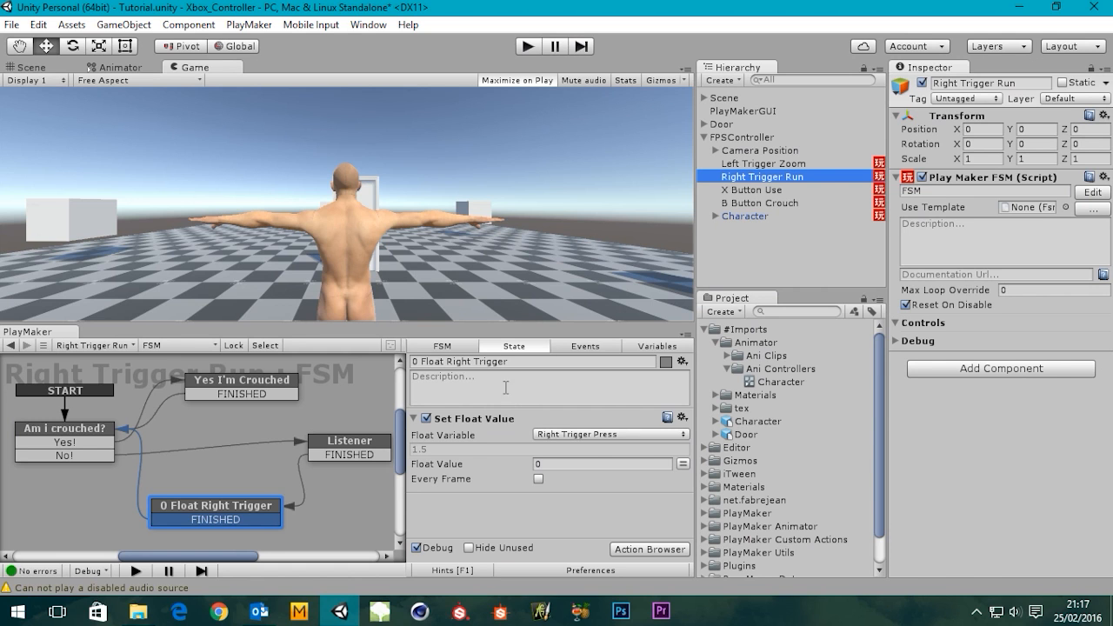
{"action": "left_click", "coordinate": [75, 432]}
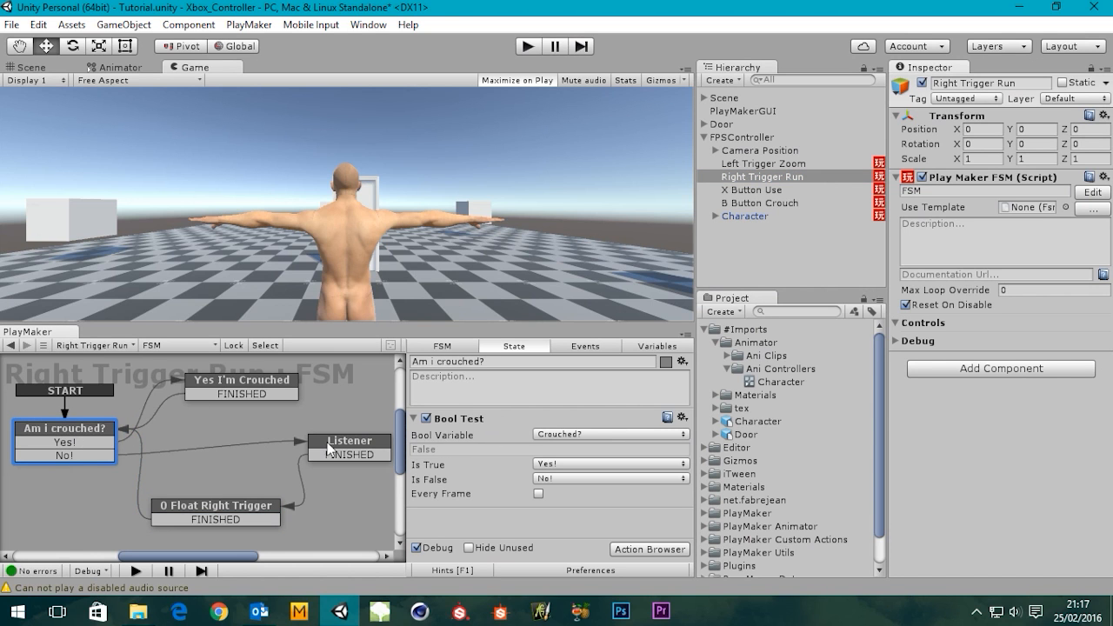
{"action": "left_click", "coordinate": [330, 448]}
{"action": "mouse_move", "coordinate": [691, 456]}
{"action": "left_mouse_down"}
{"action": "mouse_move", "coordinate": [689, 501]}
{"action": "mouse_move", "coordinate": [690, 445]}
{"action": "left_mouse_up"}
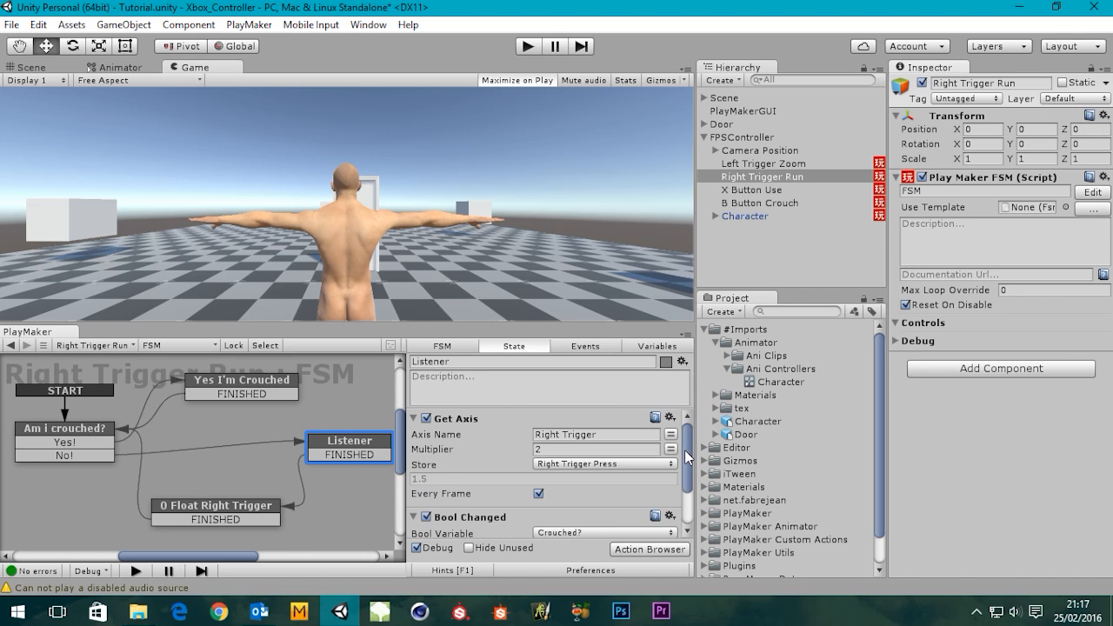
{"action": "left_click_drag", "start_coordinate": [685, 450], "coordinate": [686, 498]}
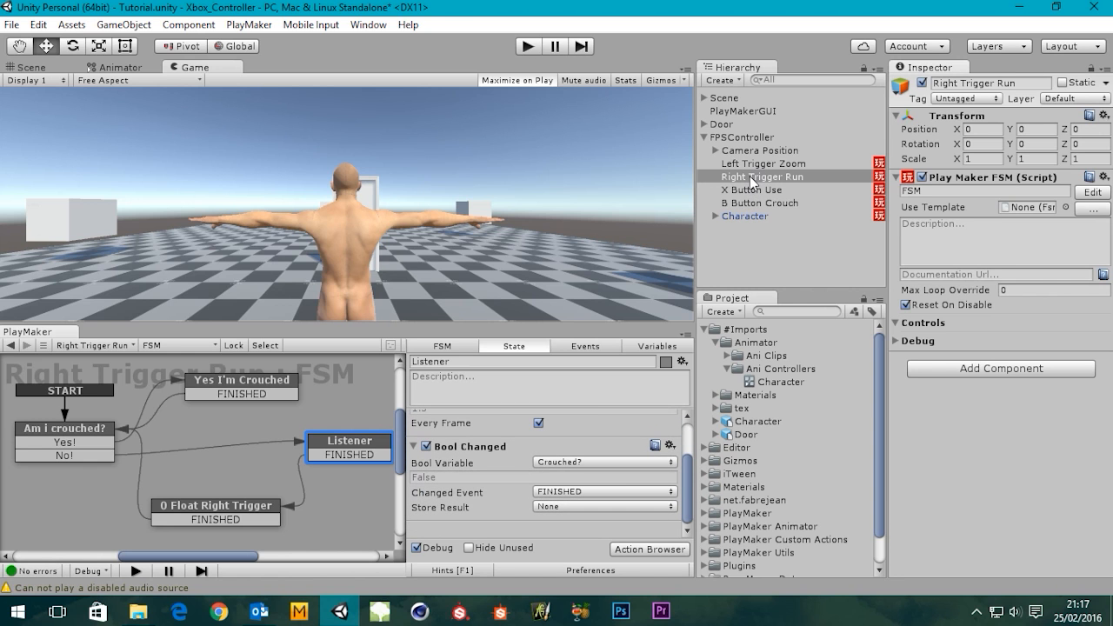
- Review the B Button Crouch FSM's Crouch state, including its Set Bool Value action for the Crouched? variable
{"action": "left_click", "coordinate": [743, 204]}
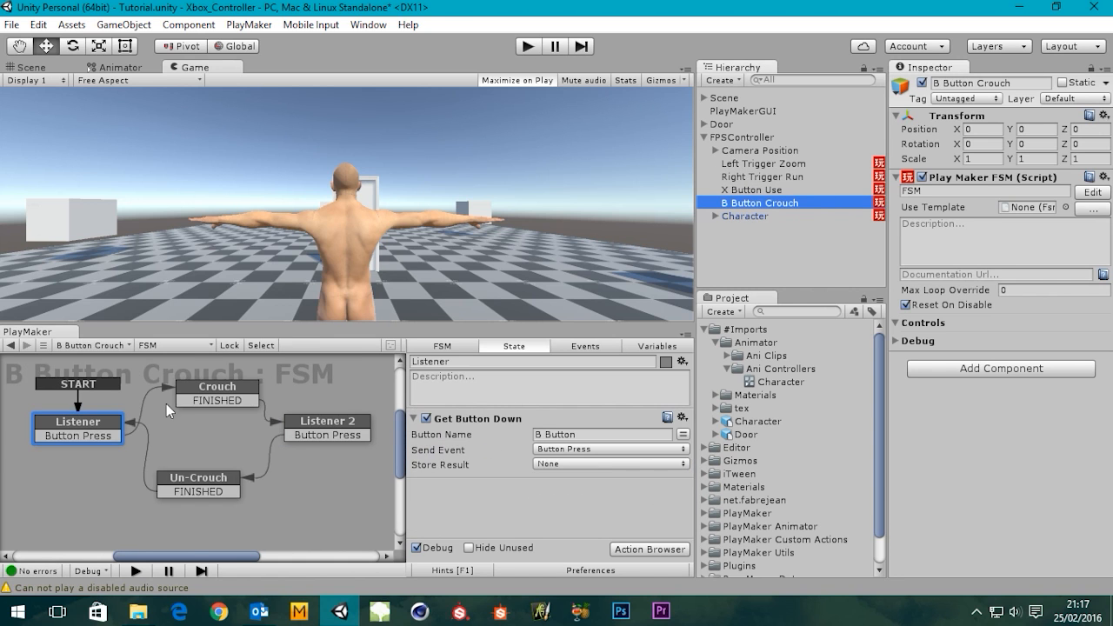
{"action": "left_click", "coordinate": [235, 390]}
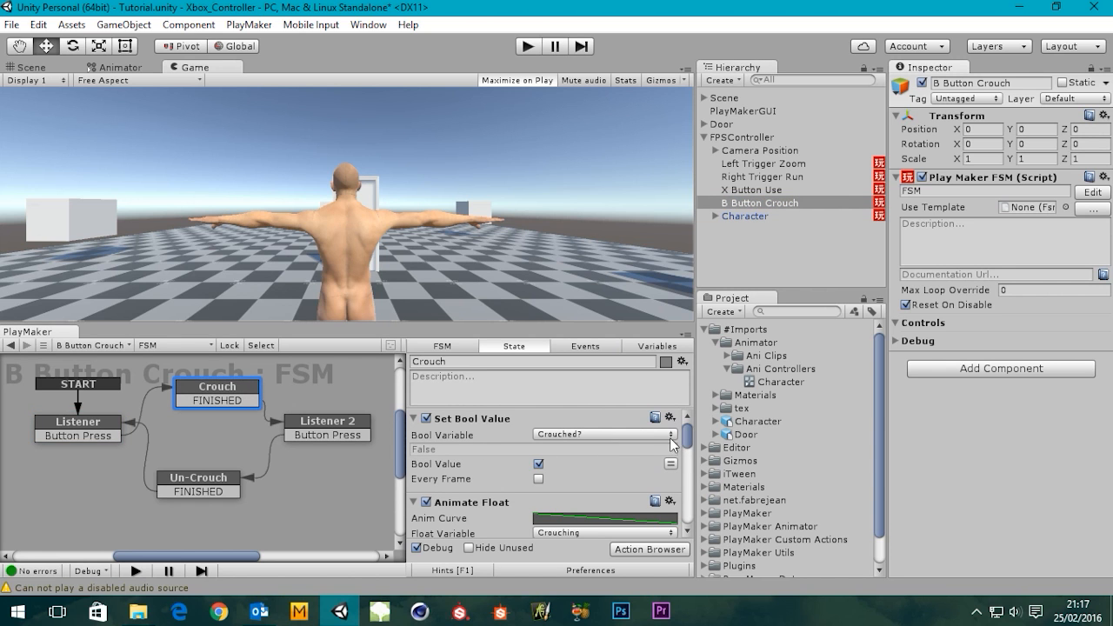
{"action": "mouse_move", "coordinate": [684, 437]}
{"action": "left_mouse_down"}
{"action": "mouse_move", "coordinate": [670, 509]}
{"action": "mouse_move", "coordinate": [683, 478]}
{"action": "mouse_move", "coordinate": [685, 528]}
{"action": "mouse_move", "coordinate": [687, 435]}
{"action": "left_mouse_up"}
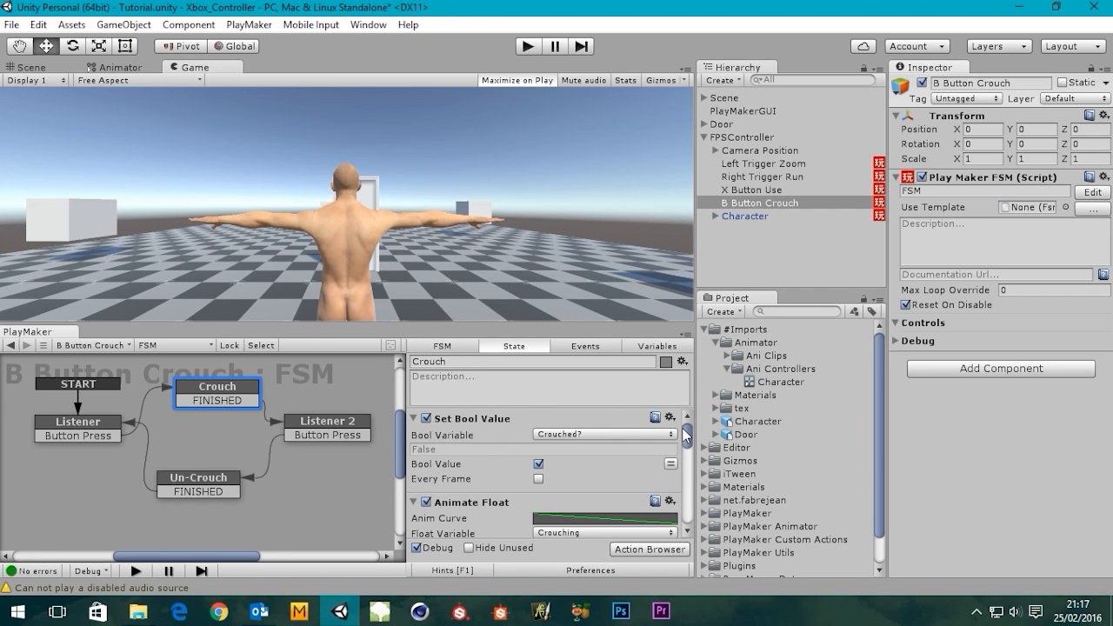
- Review the Right Trigger Run FSM's Am i crouched?, Yes I'm Crouched and Listener states and their actions
{"action": "left_click", "coordinate": [765, 177]}
{"action": "left_click", "coordinate": [76, 437]}
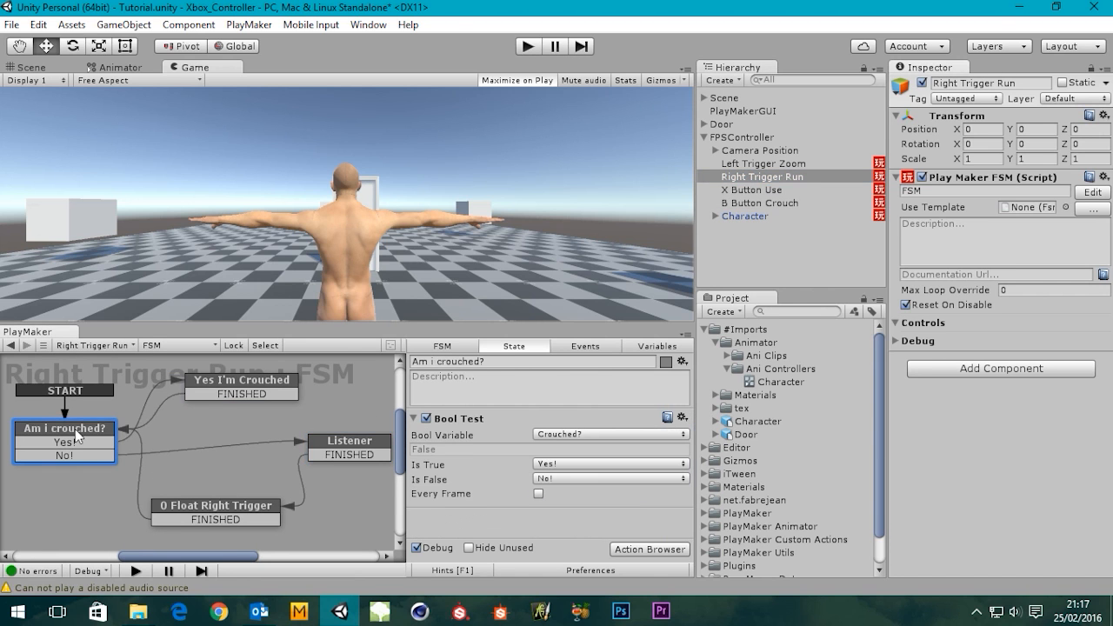
{"action": "left_click", "coordinate": [220, 385]}
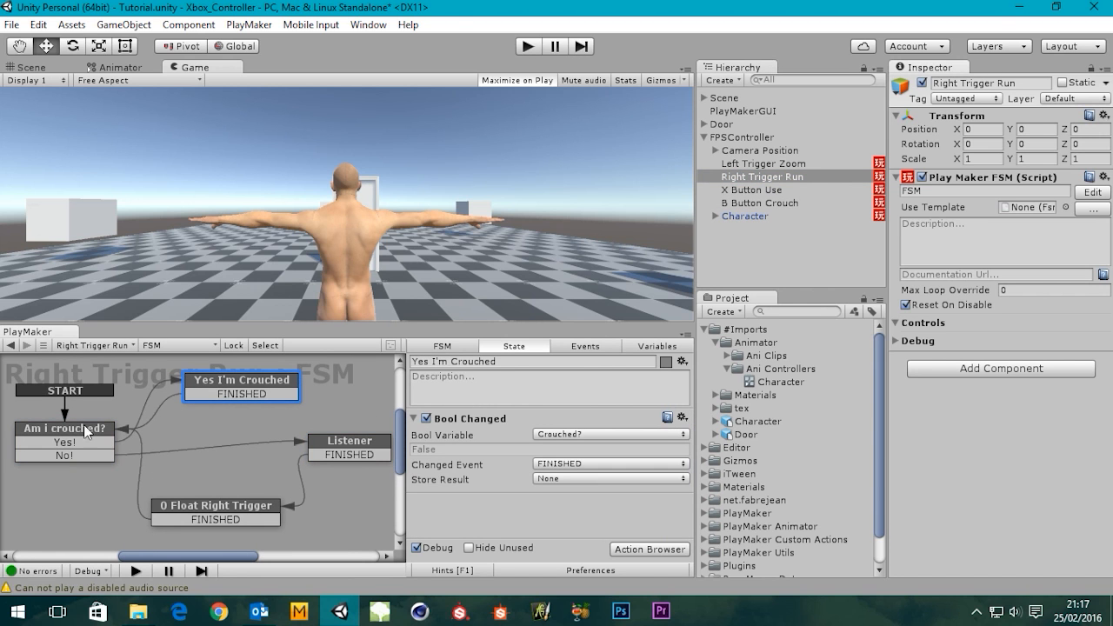
{"action": "left_click", "coordinate": [352, 441]}
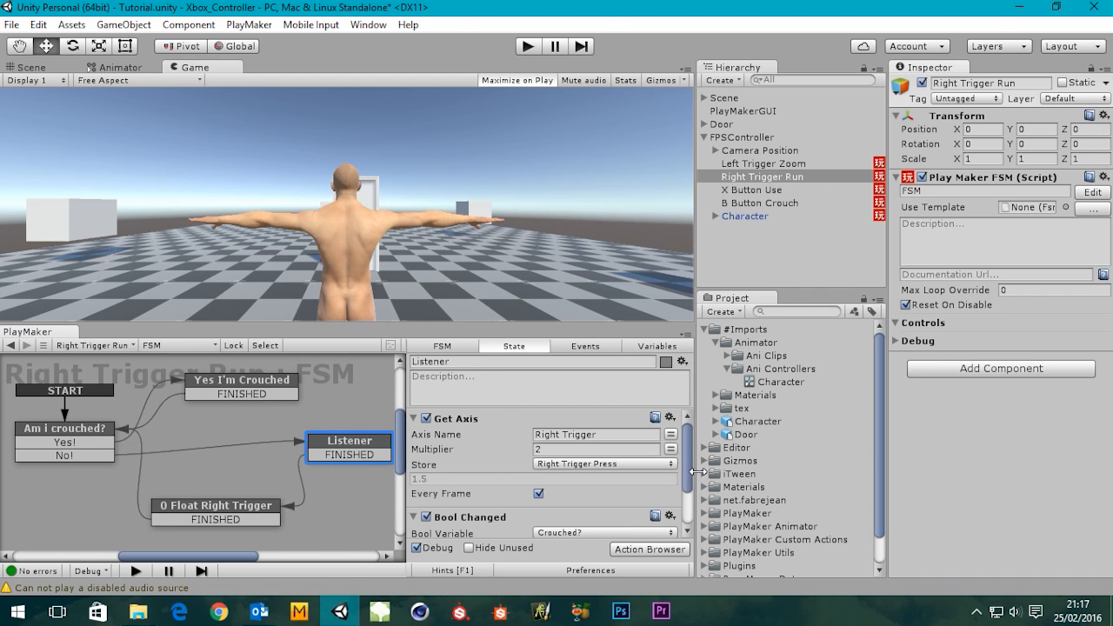
{"action": "mouse_move", "coordinate": [685, 464]}
{"action": "left_mouse_down"}
{"action": "mouse_move", "coordinate": [682, 489]}
{"action": "mouse_move", "coordinate": [683, 466]}
{"action": "left_mouse_up"}
- Set the Damp Time of Set Animator Float in the Character's Walking Speed FSM to 0.05, and start play mode
{"action": "left_click", "coordinate": [745, 216]}
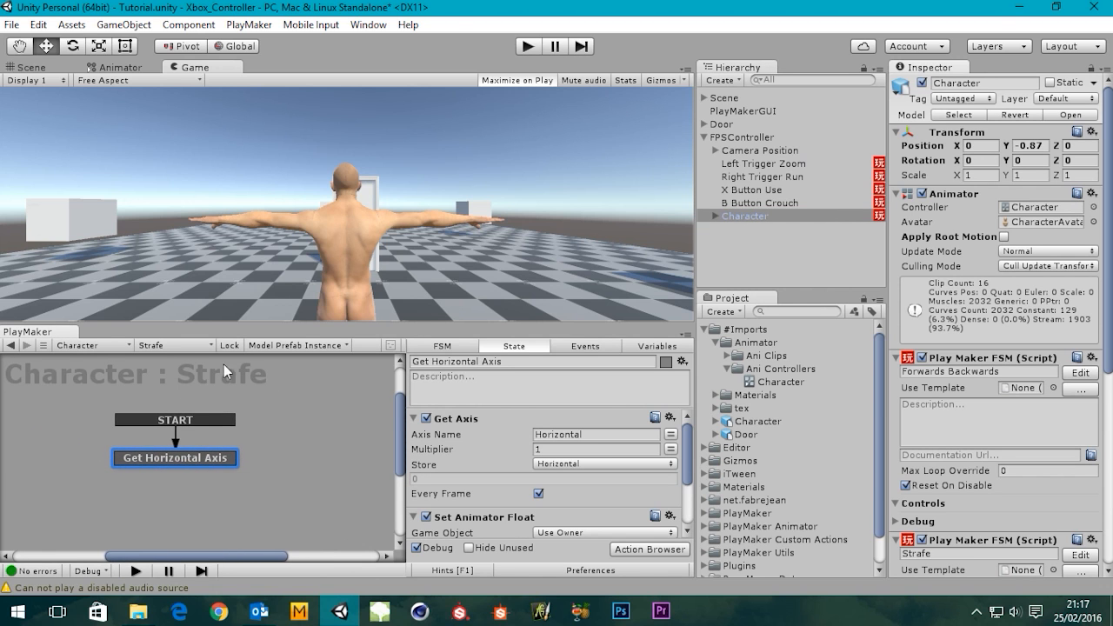
{"action": "left_click", "coordinate": [170, 345]}
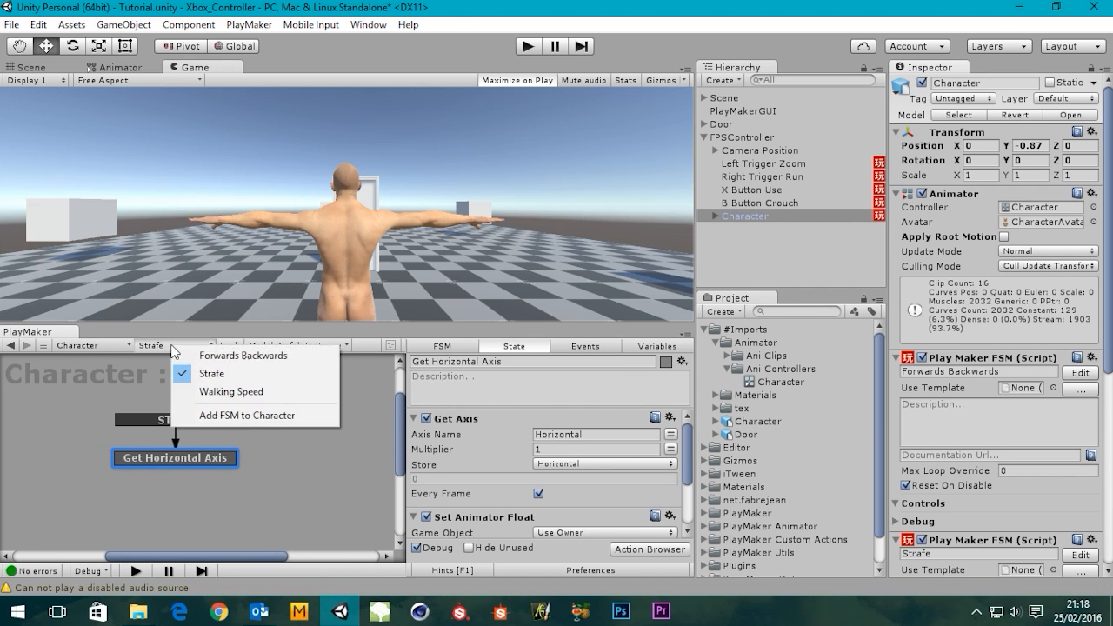
{"action": "left_click", "coordinate": [217, 397]}
{"action": "left_click_drag", "start_coordinate": [684, 448], "coordinate": [677, 512]}
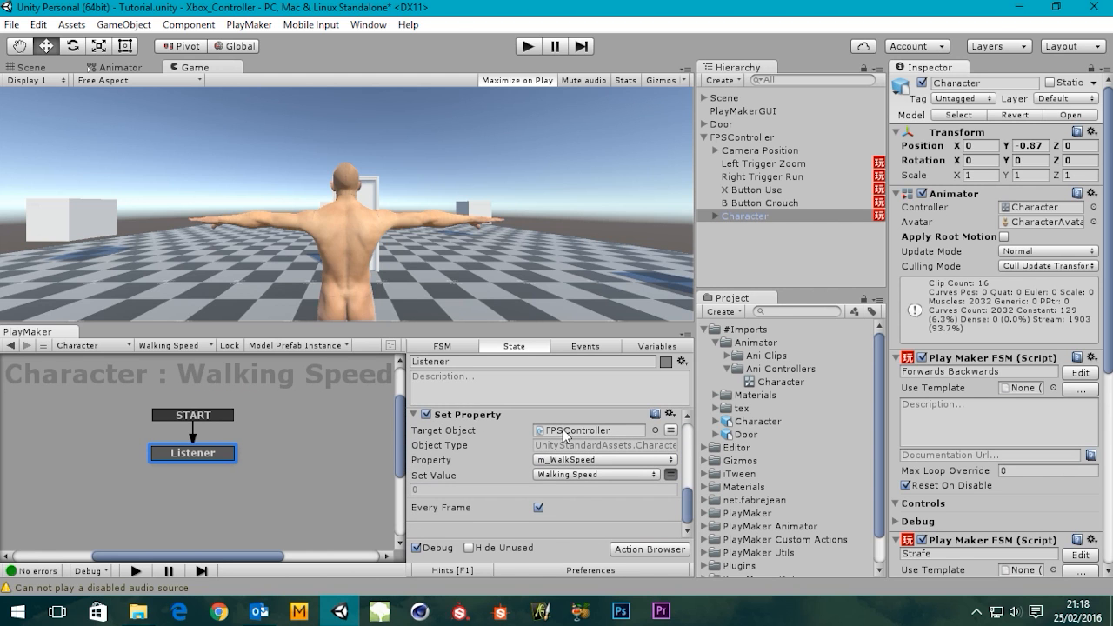
{"action": "left_click_drag", "start_coordinate": [692, 514], "coordinate": [684, 483]}
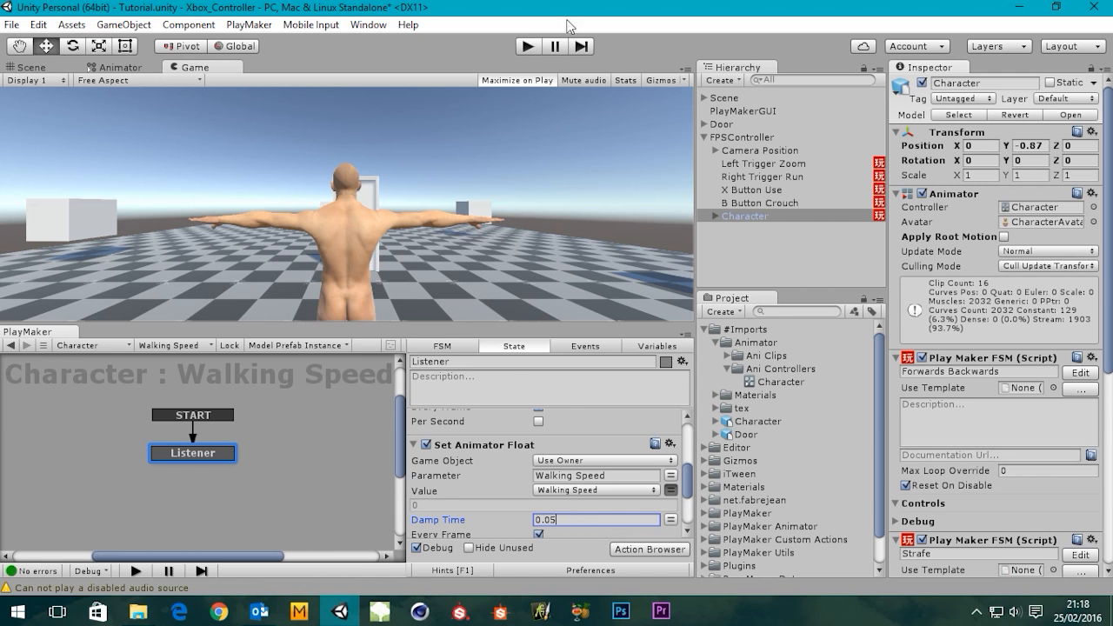
{"action": "left_click", "coordinate": [529, 46]}
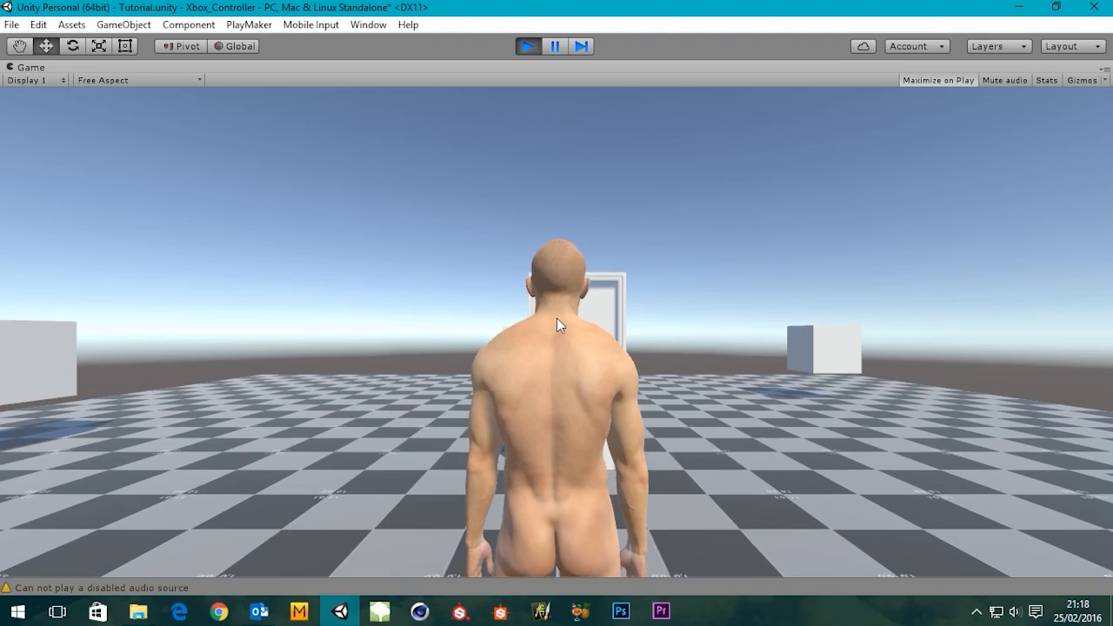